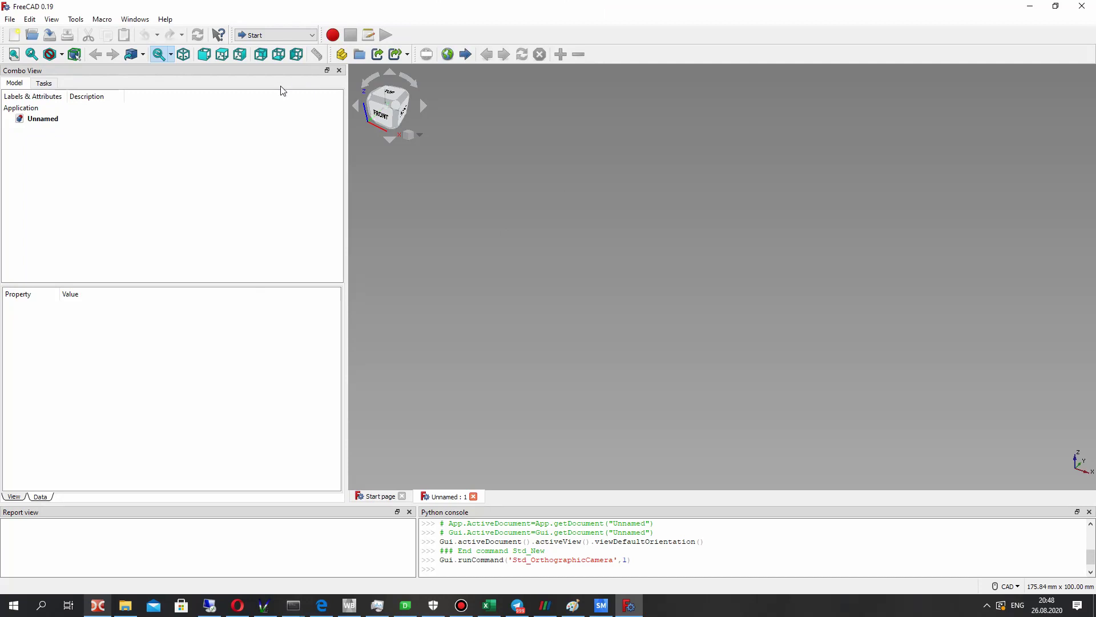
Step: Switch to the Part Design workbench and create a new body in the unnamed document
{"action": "left_click", "coordinate": [275, 35]}
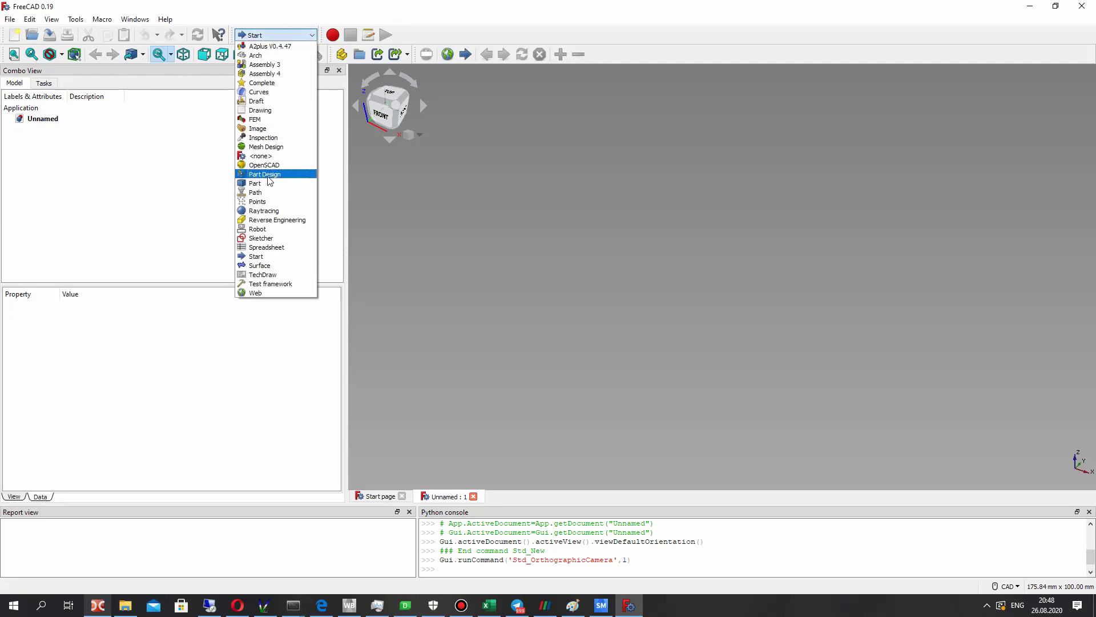
{"action": "left_click", "coordinate": [258, 174]}
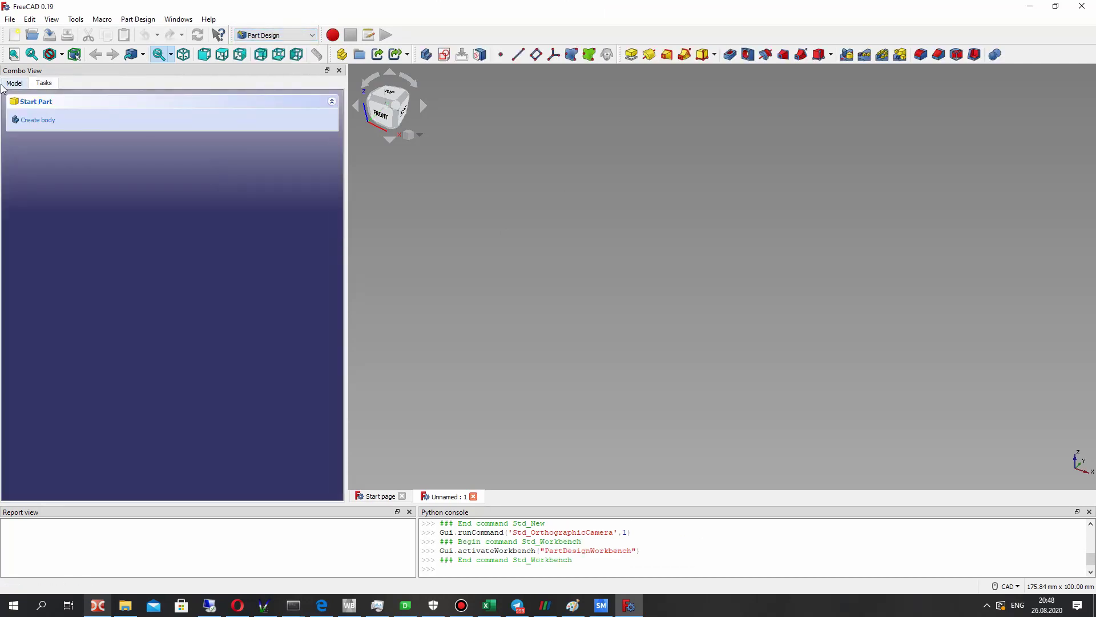
{"action": "left_click", "coordinate": [14, 83]}
{"action": "left_click", "coordinate": [51, 118]}
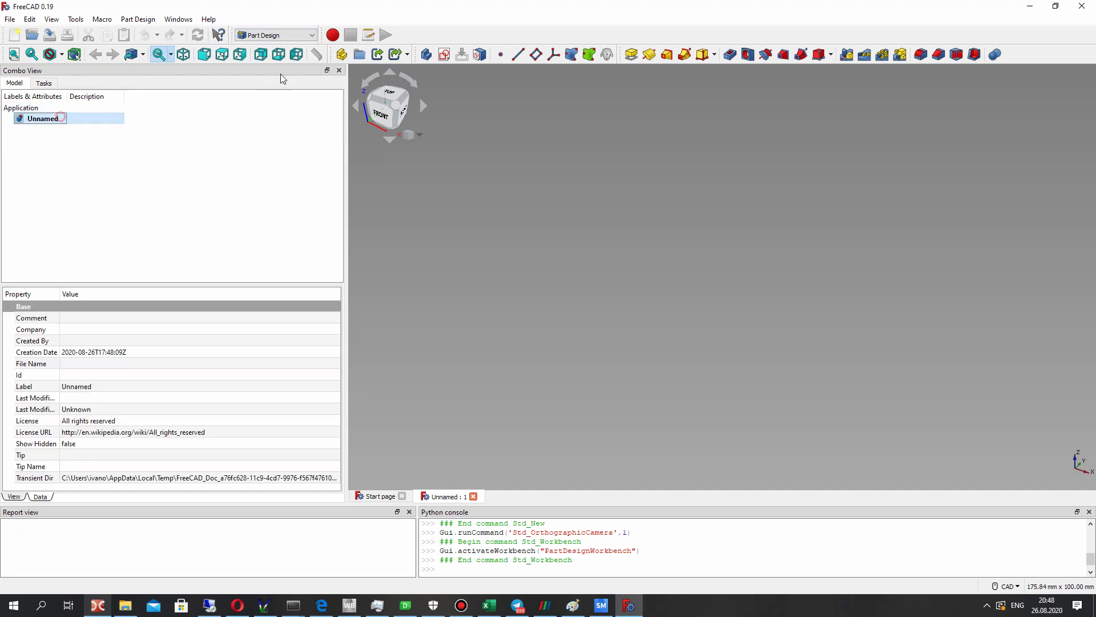
{"action": "left_click", "coordinate": [426, 54]}
{"action": "left_click", "coordinate": [30, 141]}
{"action": "left_click", "coordinate": [29, 142]}
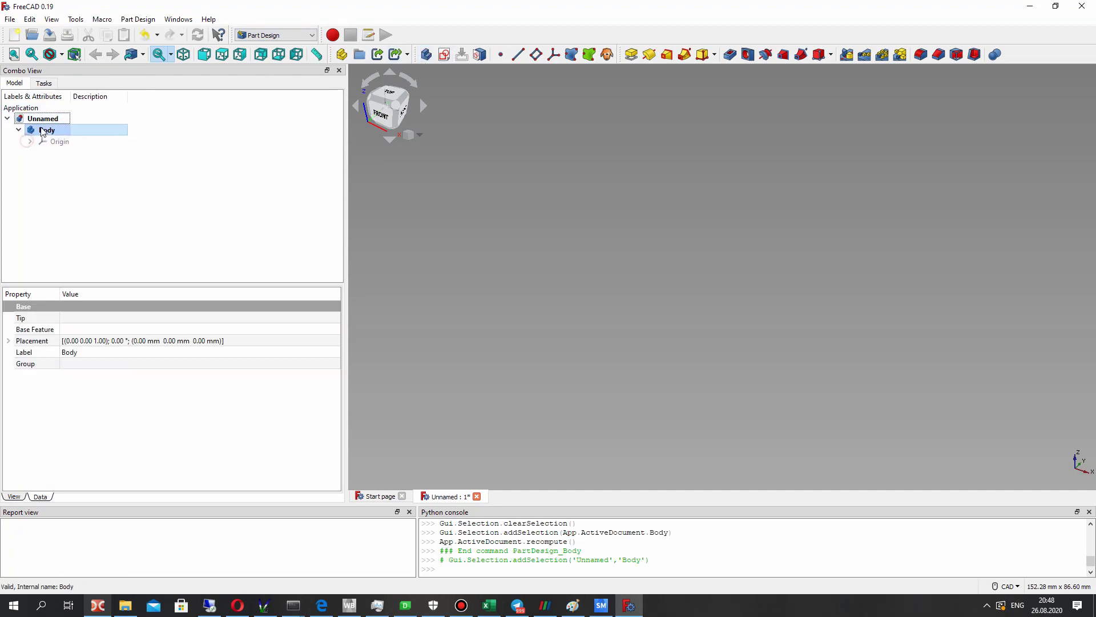
Step: Add an additive cylinder with a 40 mm radius and a 200 mm height to the body
{"action": "left_click", "coordinate": [131, 22]}
{"action": "mouse_move", "coordinate": [228, 269]}
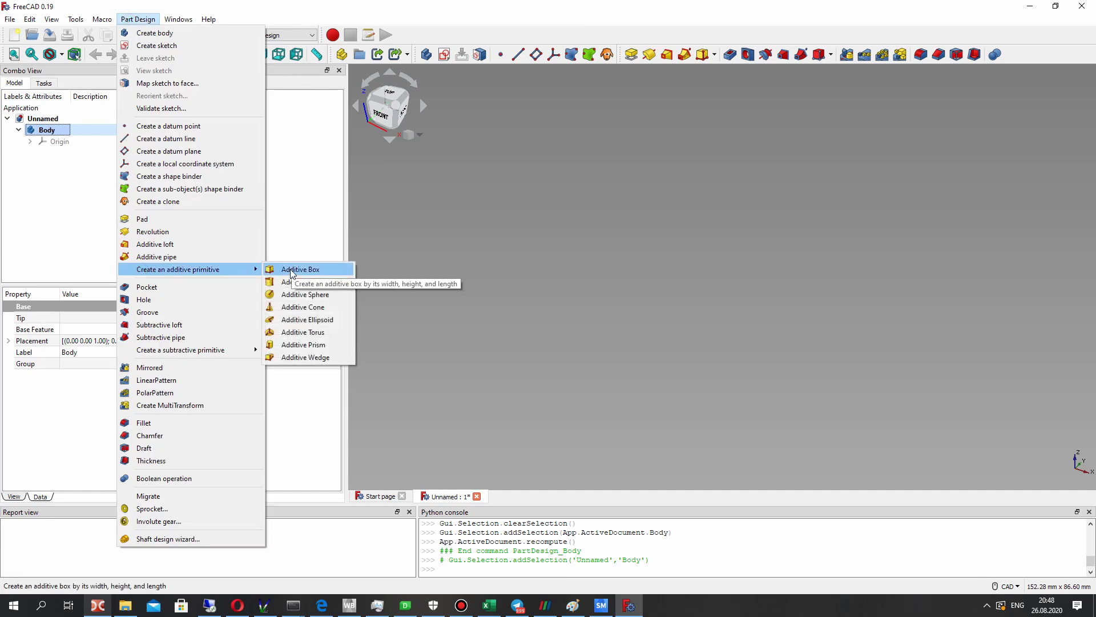
{"action": "left_click", "coordinate": [306, 283]}
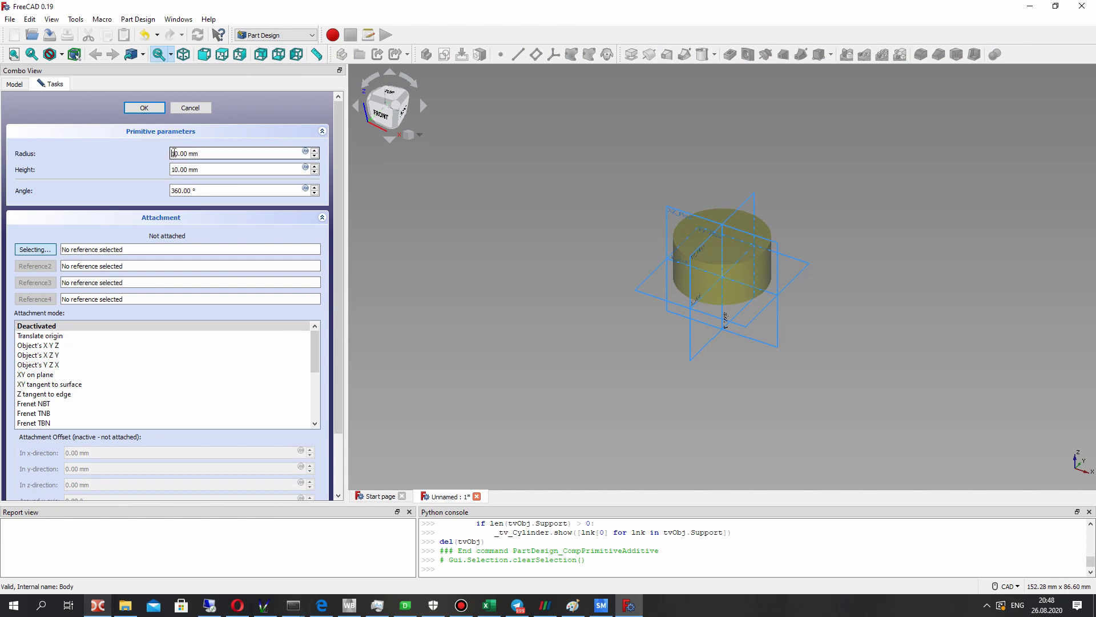
{"action": "type", "text": "4"}
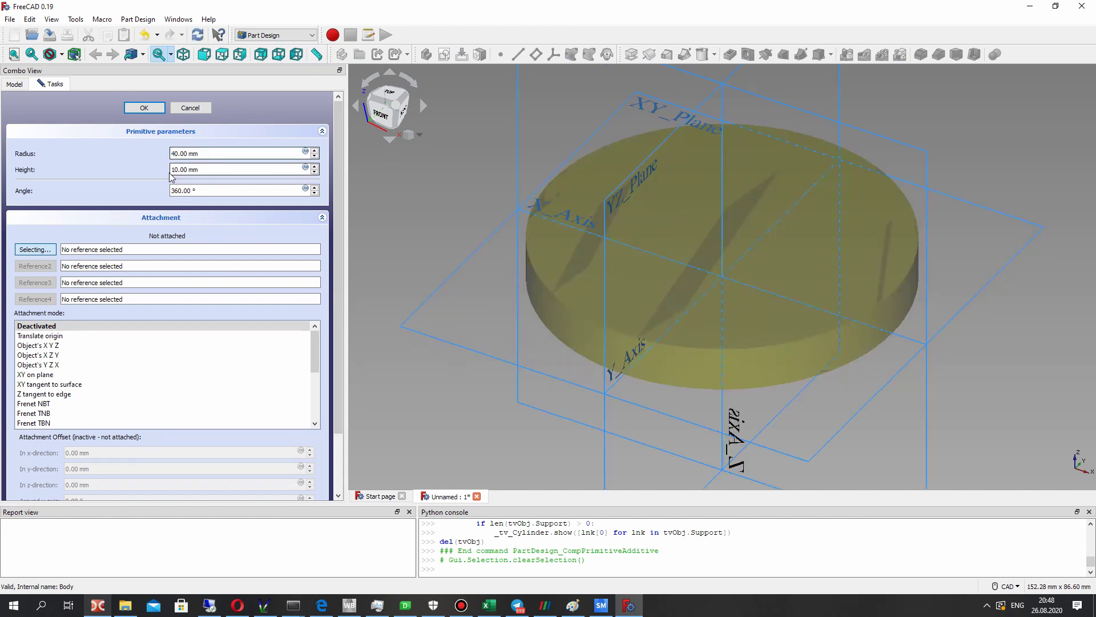
{"action": "type", "text": "200"}
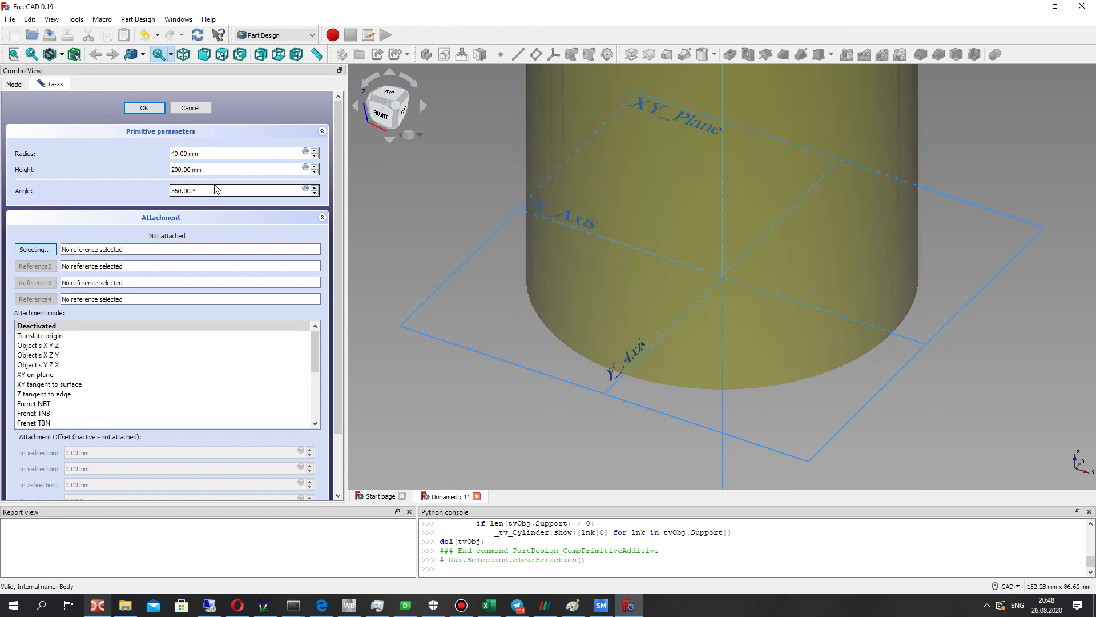
{"action": "scroll", "coordinate": [546, 226], "scroll_direction": "down", "scroll_amount": 5}
{"action": "scroll", "coordinate": [526, 143], "scroll_direction": "up", "scroll_amount": 2}
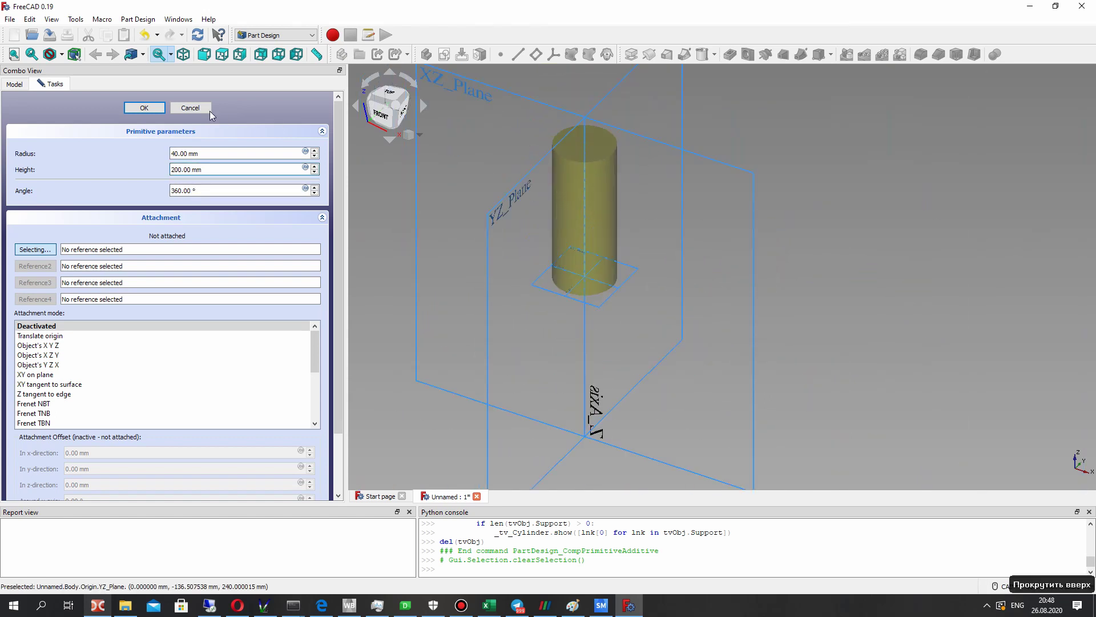
{"action": "left_click", "coordinate": [135, 107]}
Step: Create a datum plane attached to the cylinder's flat end face, offset -100 mm in the z-direction to the middle of its length
{"action": "scroll", "coordinate": [492, 178], "scroll_direction": "down", "scroll_amount": 1}
{"action": "scroll", "coordinate": [488, 176], "scroll_direction": "up", "scroll_amount": 3}
{"action": "middle_click_drag", "start_coordinate": [498, 250], "coordinate": [534, 143]}
{"action": "right_click_drag", "start_coordinate": [533, 142], "coordinate": [587, 281]}
{"action": "middle_click_drag", "start_coordinate": [588, 282], "coordinate": [686, 191]}
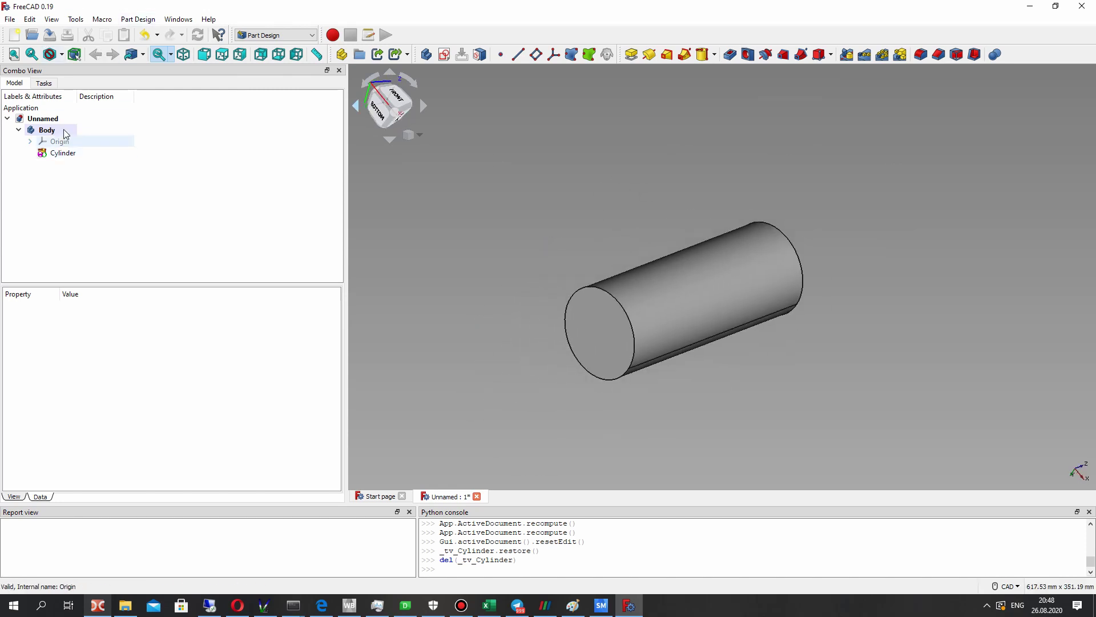
{"action": "left_click", "coordinate": [136, 18]}
{"action": "left_click", "coordinate": [136, 18]}
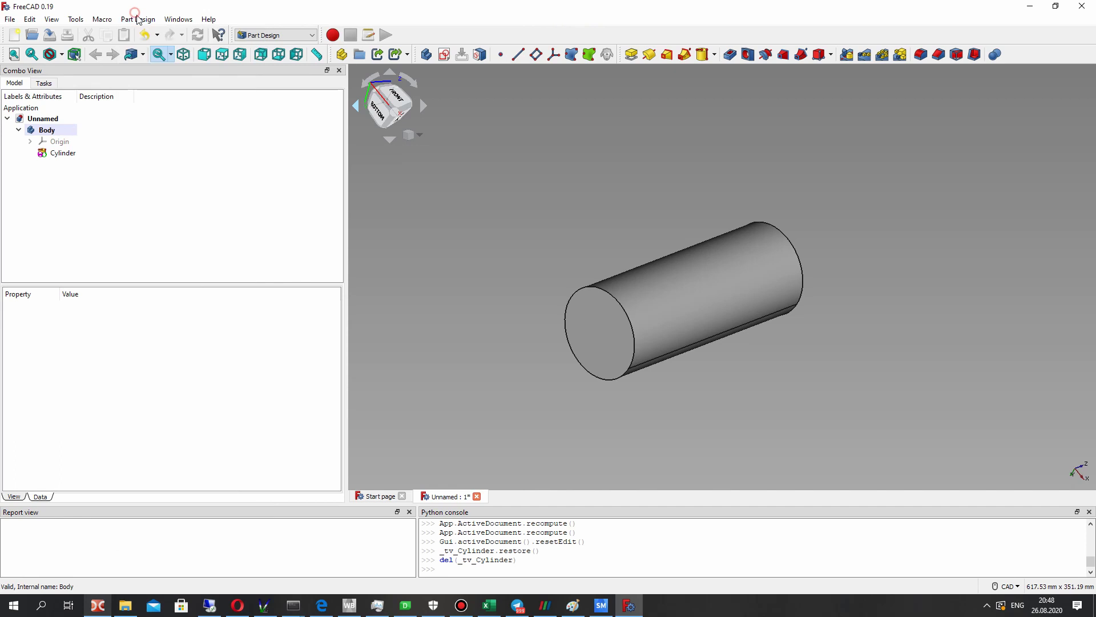
{"action": "left_click", "coordinate": [535, 54]}
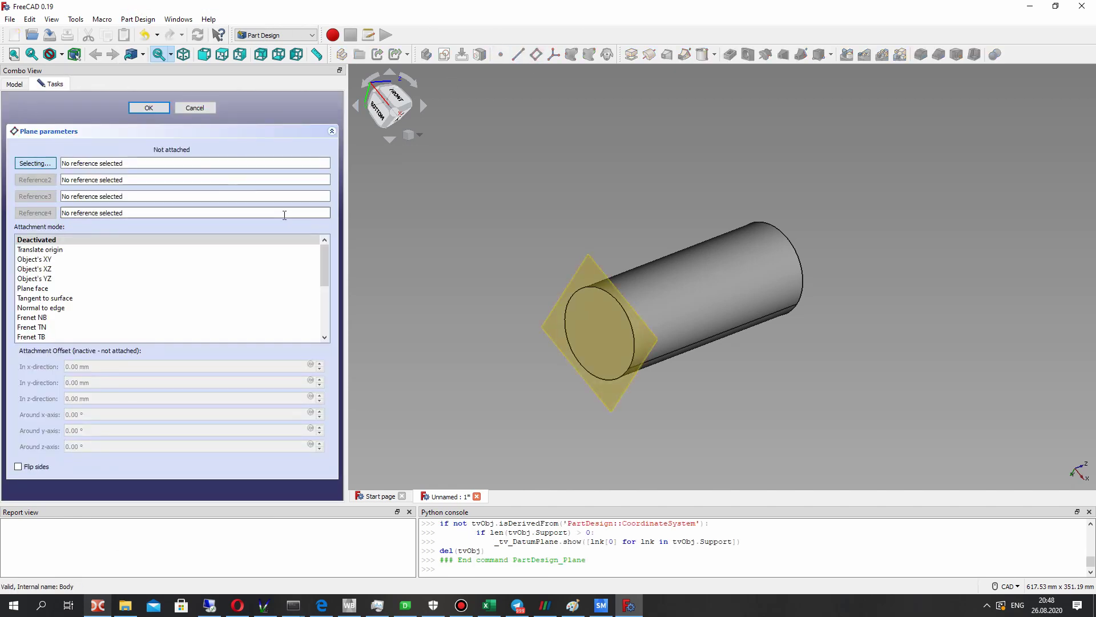
{"action": "left_click", "coordinate": [596, 325]}
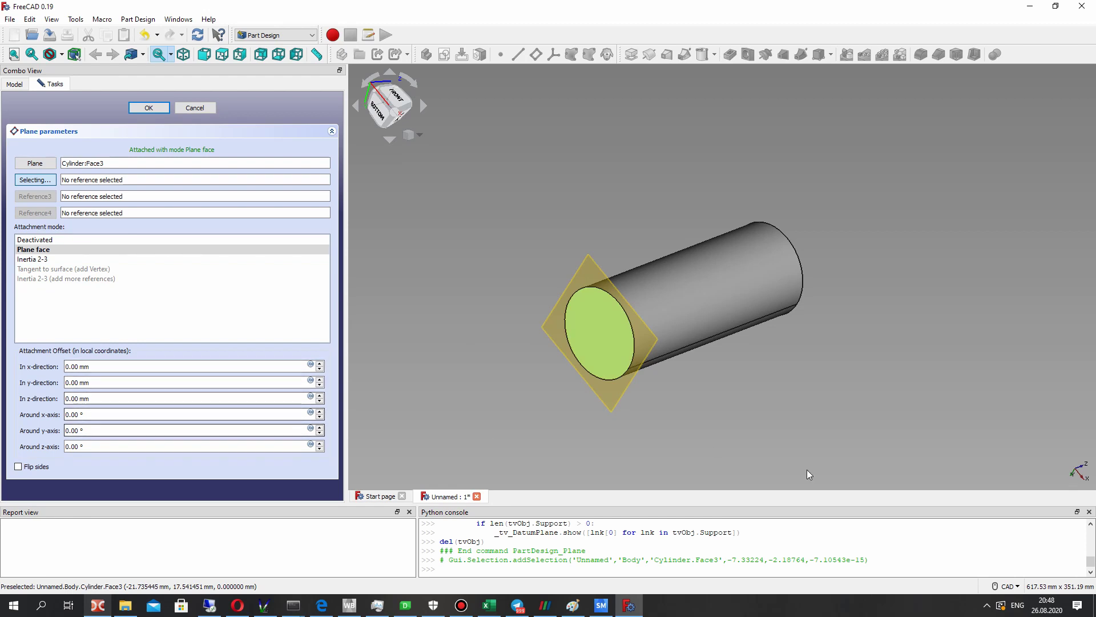
{"action": "left_click", "coordinate": [65, 398]}
{"action": "type", "text": "10"}
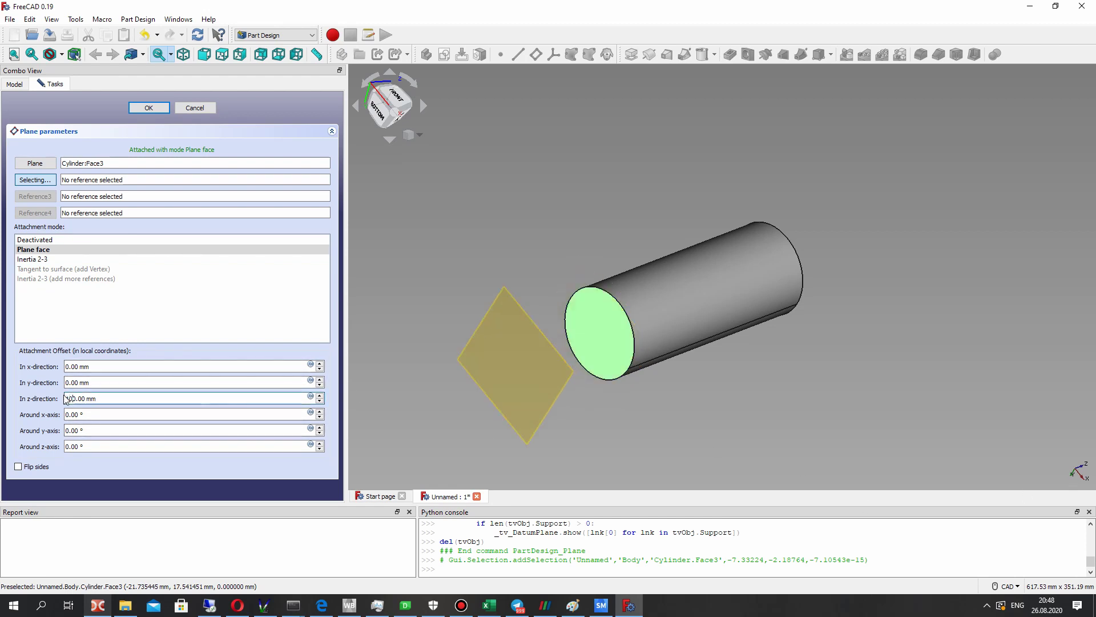
{"action": "type", "text": "-"}
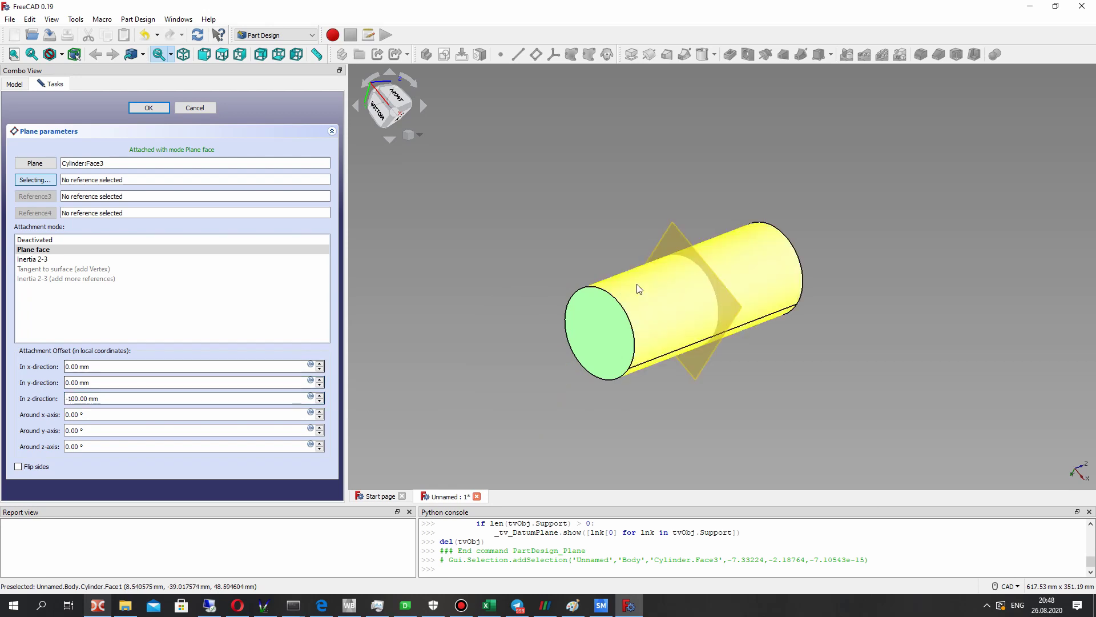
{"action": "middle_click_drag", "start_coordinate": [816, 324], "coordinate": [670, 326]}
{"action": "right_click_drag", "start_coordinate": [669, 326], "coordinate": [632, 254]}
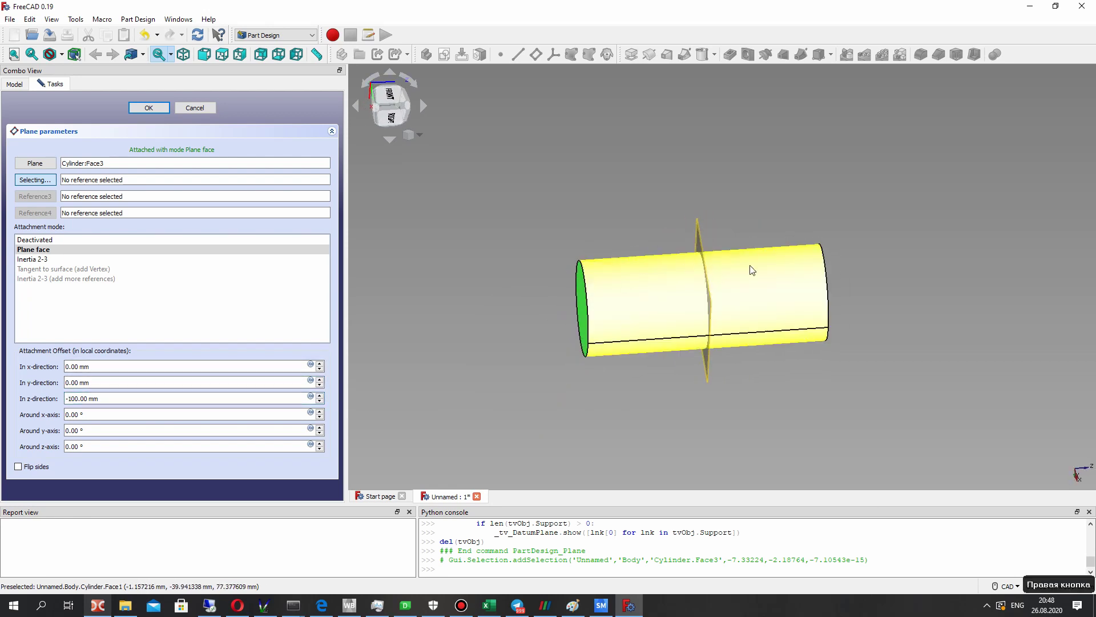
{"action": "left_click", "coordinate": [148, 109]}
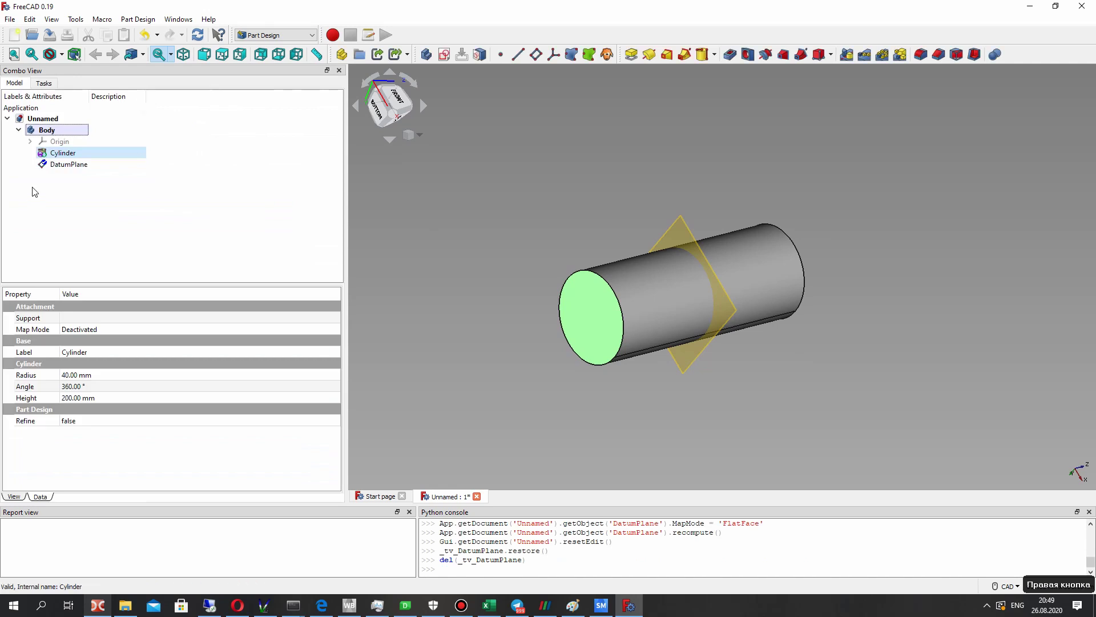
Step: Start a second additive cylinder attached to the datum plane, with a 20 mm radius and a 100 mm height
{"action": "left_click", "coordinate": [58, 164]}
{"action": "left_click", "coordinate": [464, 153]}
{"action": "left_click", "coordinate": [69, 165]}
{"action": "left_click", "coordinate": [137, 19]}
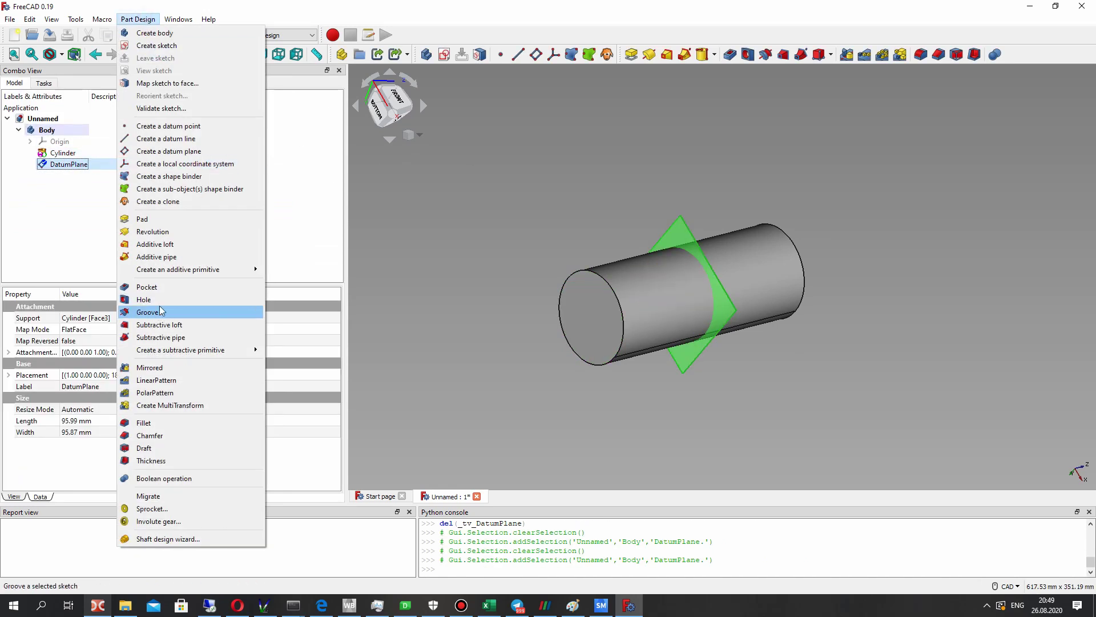
{"action": "mouse_move", "coordinate": [169, 270]}
{"action": "left_click", "coordinate": [323, 283]}
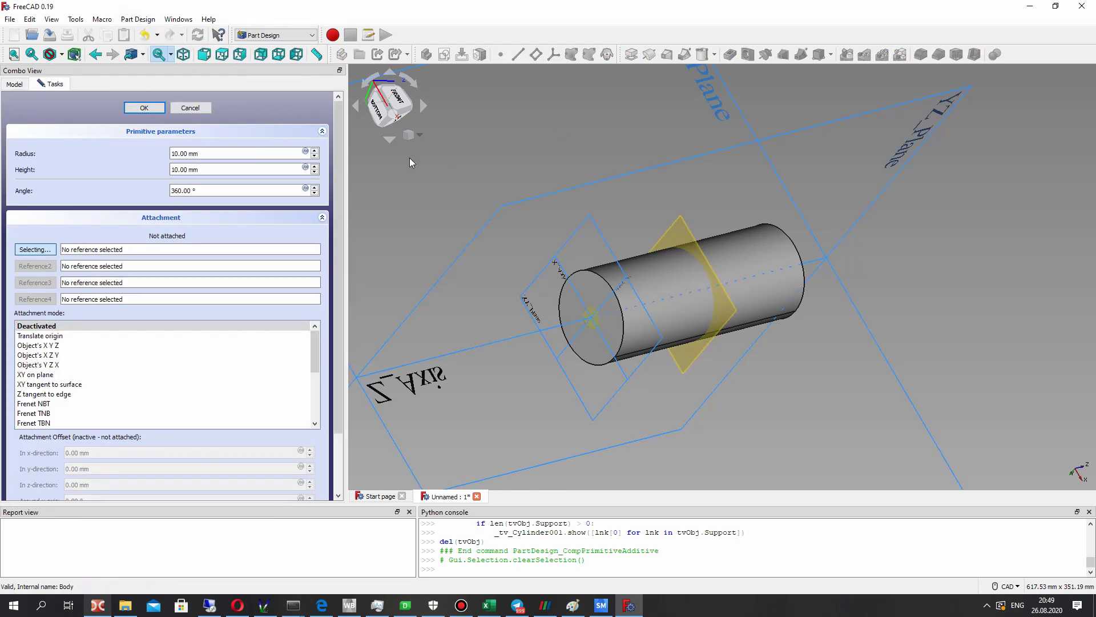
{"action": "left_click", "coordinate": [679, 234]}
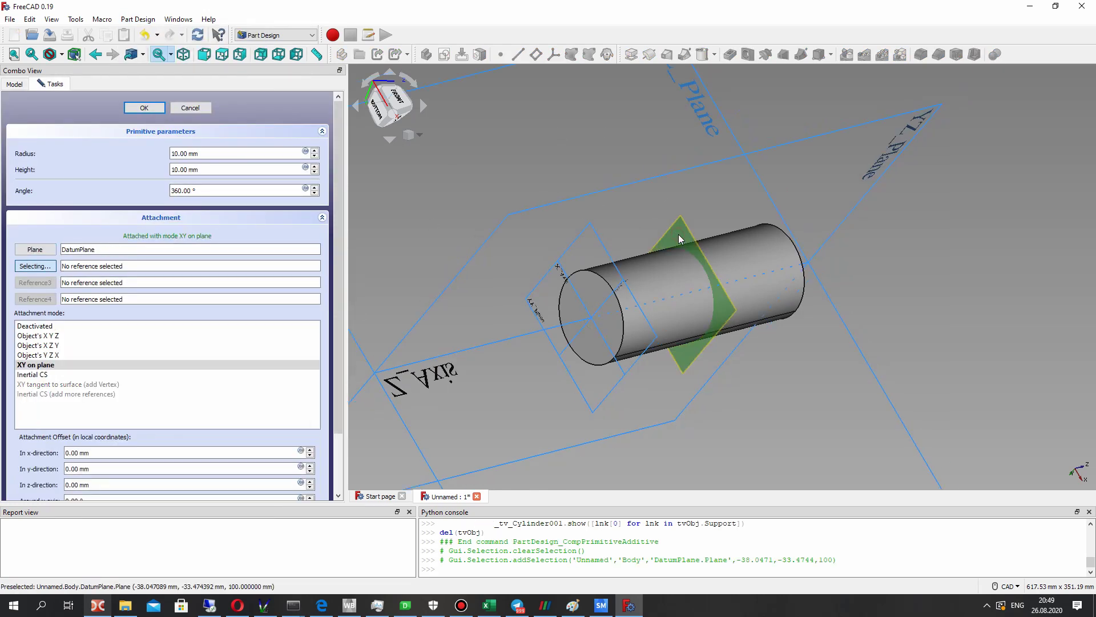
{"action": "right_click_drag", "start_coordinate": [615, 141], "coordinate": [633, 166]}
{"action": "right_click_drag", "start_coordinate": [465, 56], "coordinate": [153, 159]}
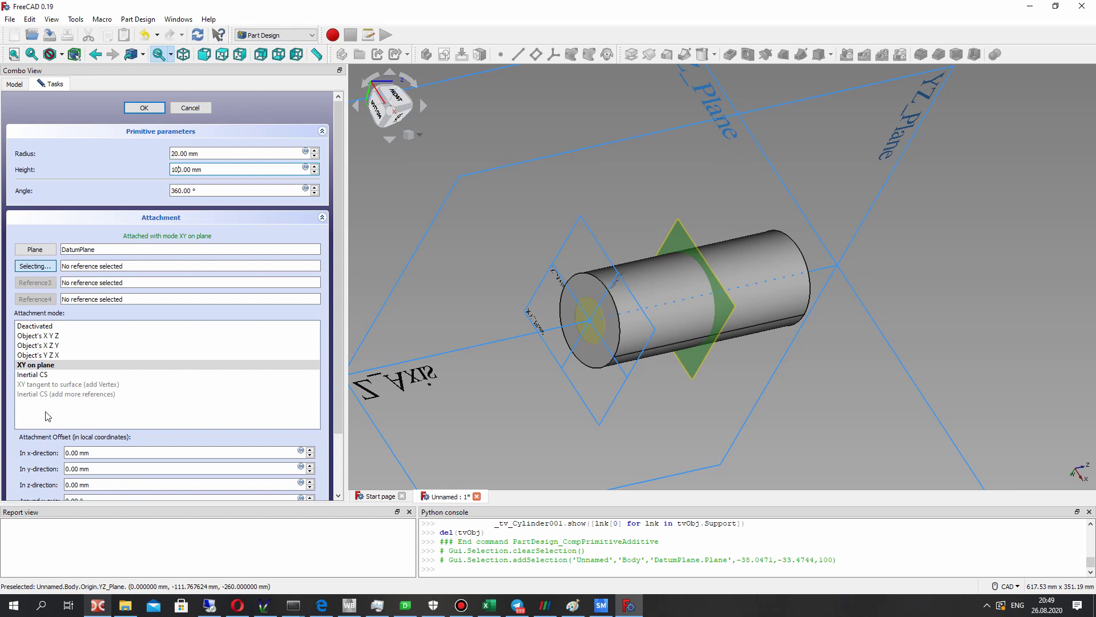
Step: Rotate the second cylinder's attachment offset 90° around the x-axis so it stands perpendicular to the main cylinder
{"action": "scroll", "coordinate": [337, 331], "scroll_direction": "down", "scroll_amount": 3}
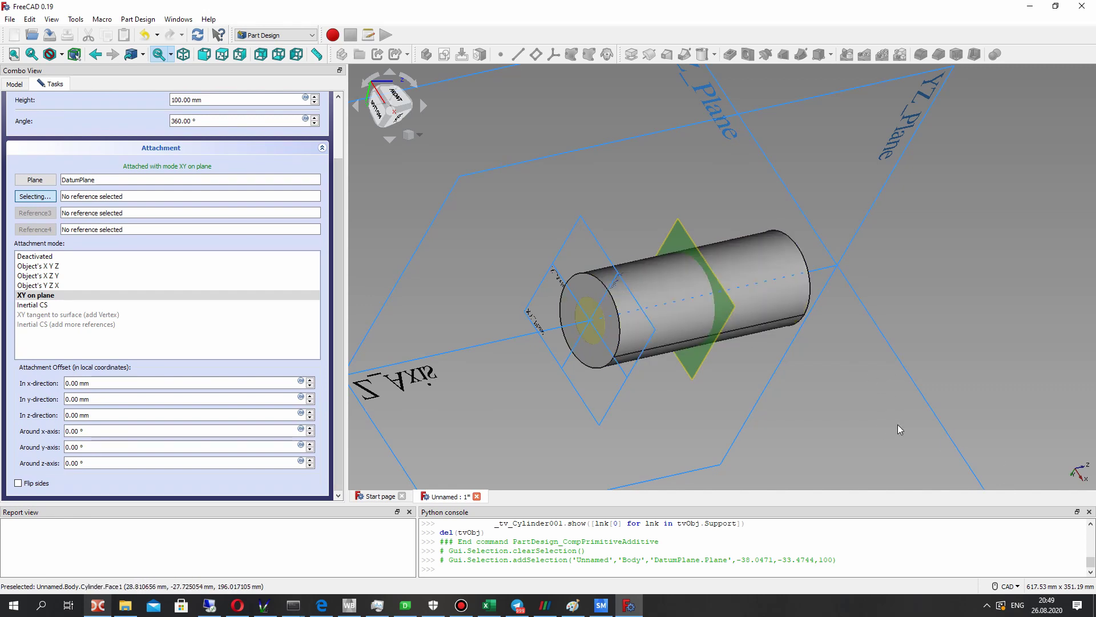
{"action": "double_click", "coordinate": [67, 383]}
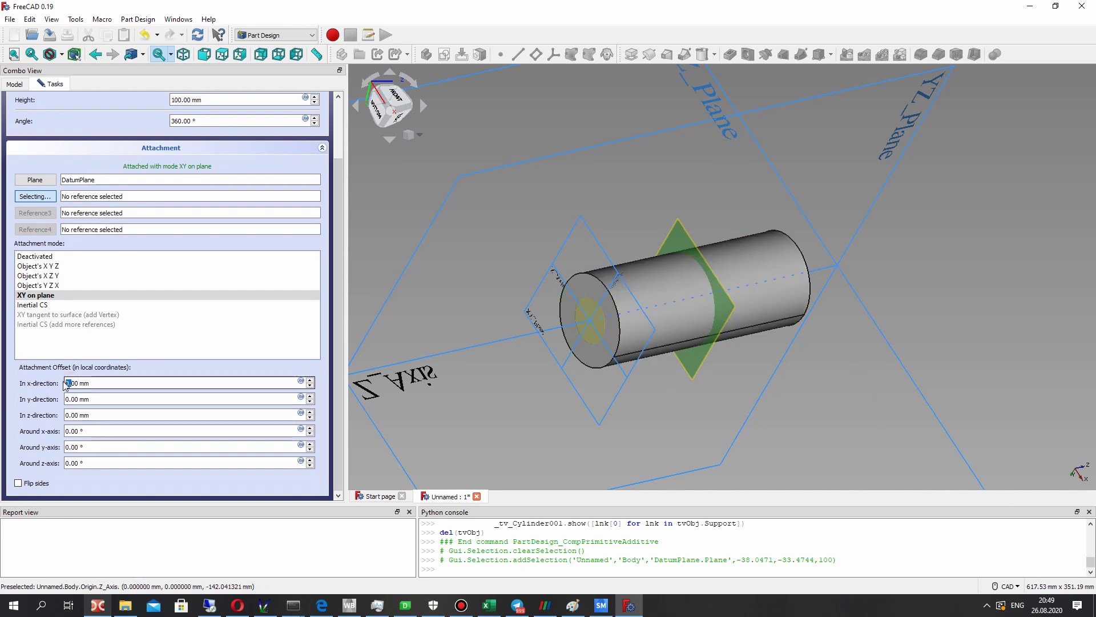
{"action": "left_click", "coordinate": [67, 430]}
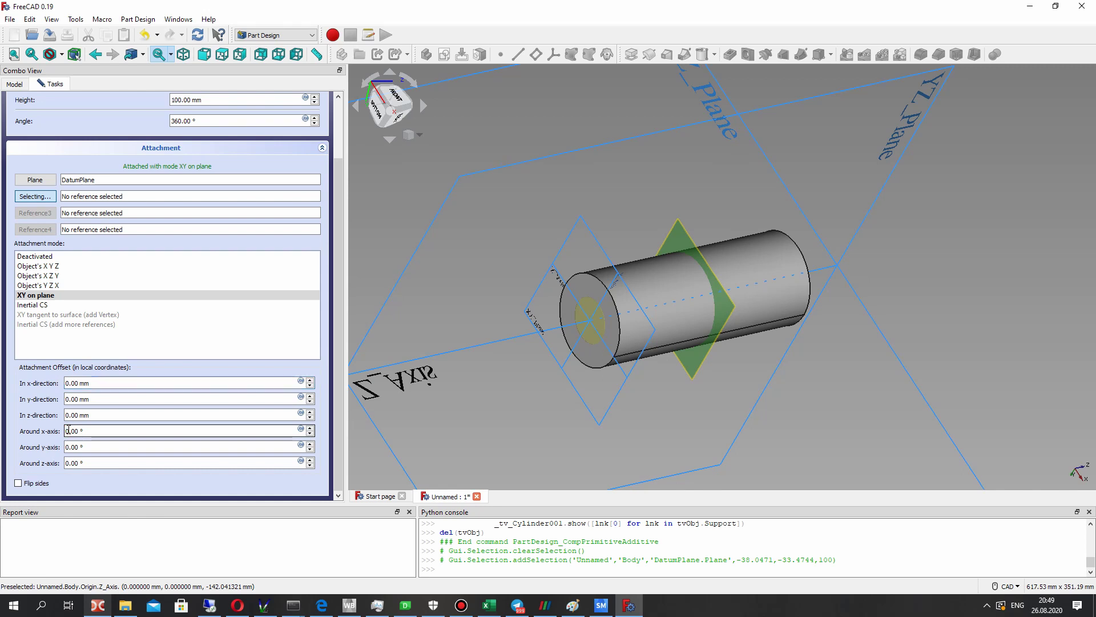
{"action": "type", "text": "9"}
{"action": "middle_click_drag", "start_coordinate": [742, 268], "coordinate": [496, 369]}
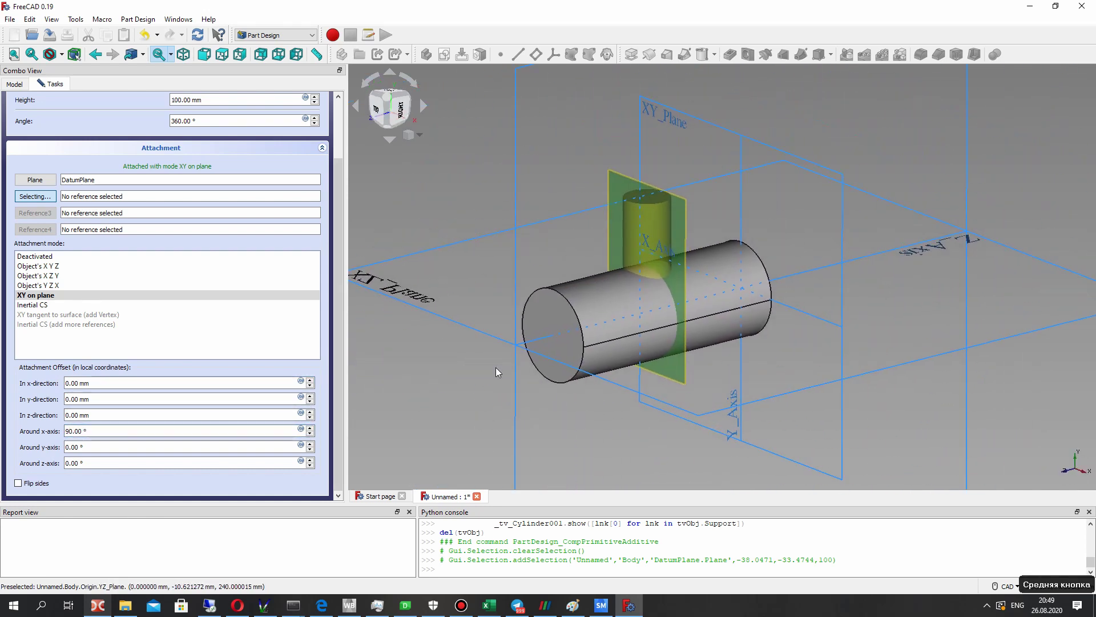
Step: Try a 200 mm height for the second cylinder, return it to 100 mm and finish the cylinder
{"action": "scroll", "coordinate": [496, 369], "scroll_direction": "up", "scroll_amount": 1}
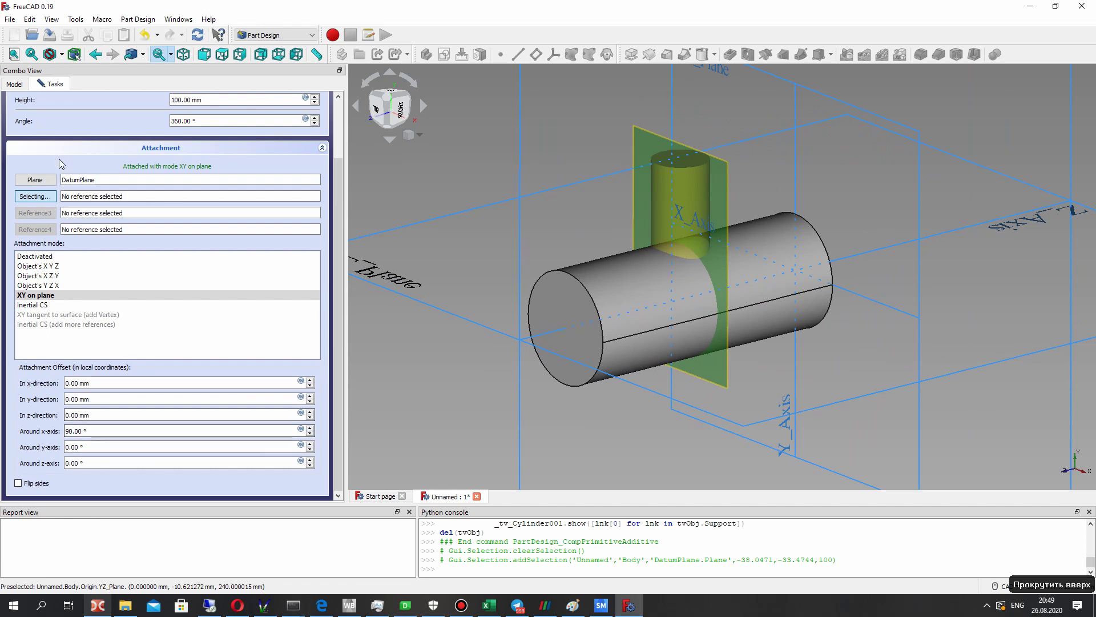
{"action": "scroll", "coordinate": [337, 200], "scroll_direction": "up", "scroll_amount": 3}
{"action": "type", "text": "2"}
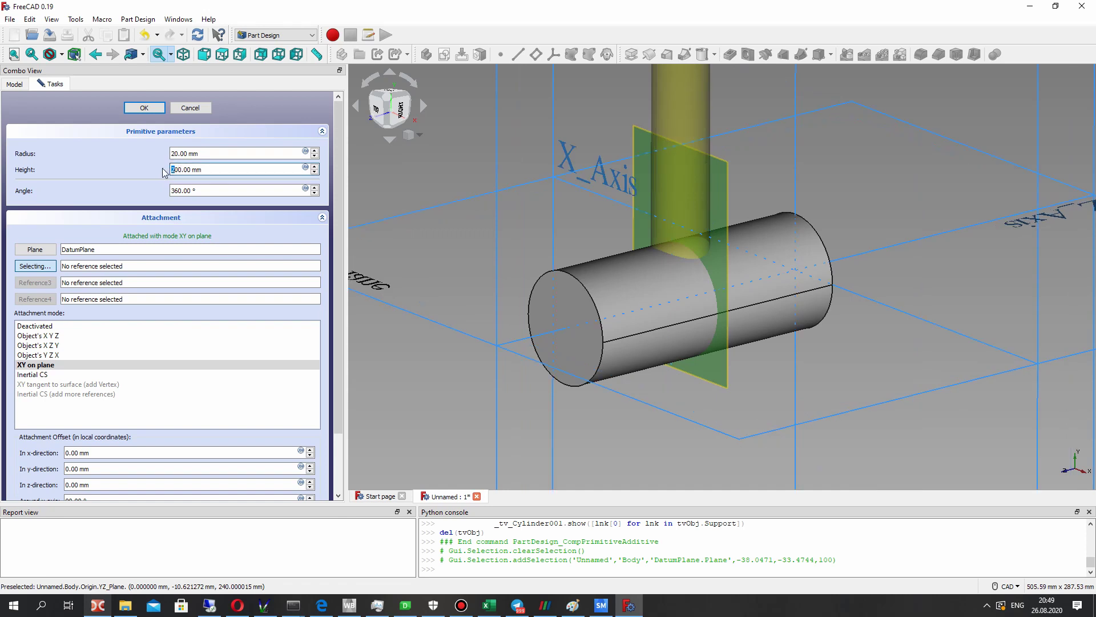
{"action": "type", "text": "1"}
{"action": "left_click", "coordinate": [149, 110]}
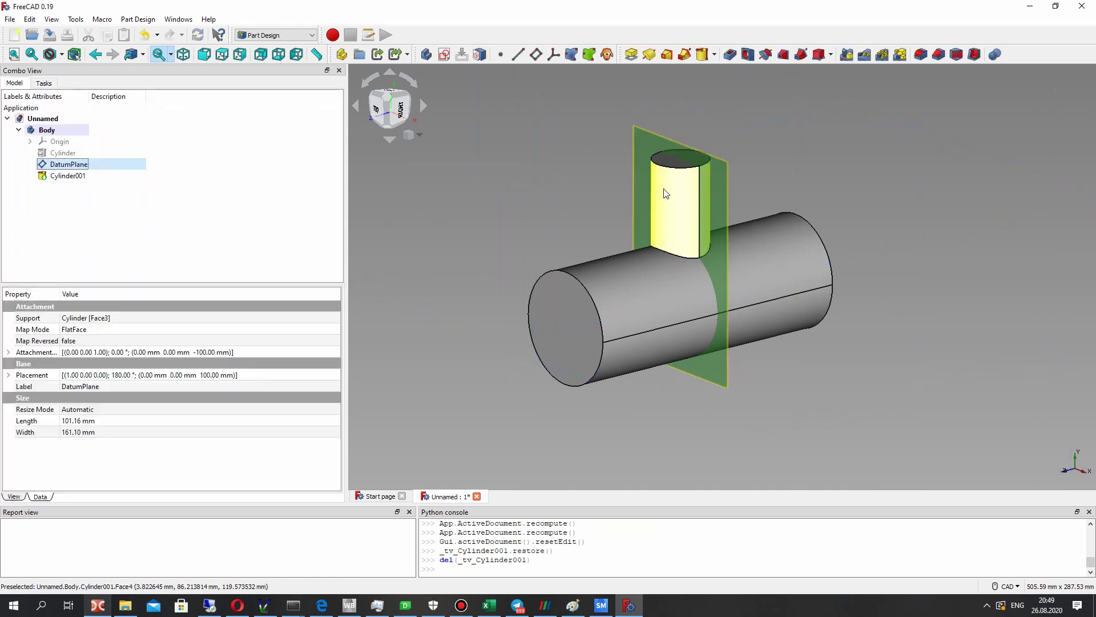
Step: Set the second cylinder's Refine property to true and clear the selection
{"action": "left_click", "coordinate": [58, 176]}
{"action": "left_click", "coordinate": [66, 443]}
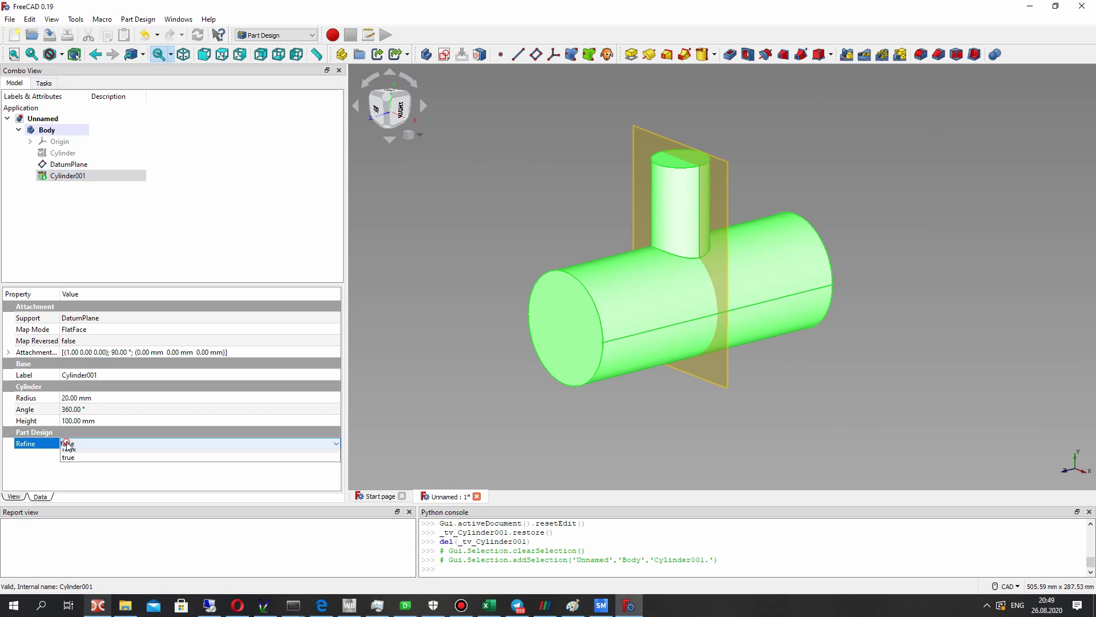
{"action": "left_click", "coordinate": [66, 459]}
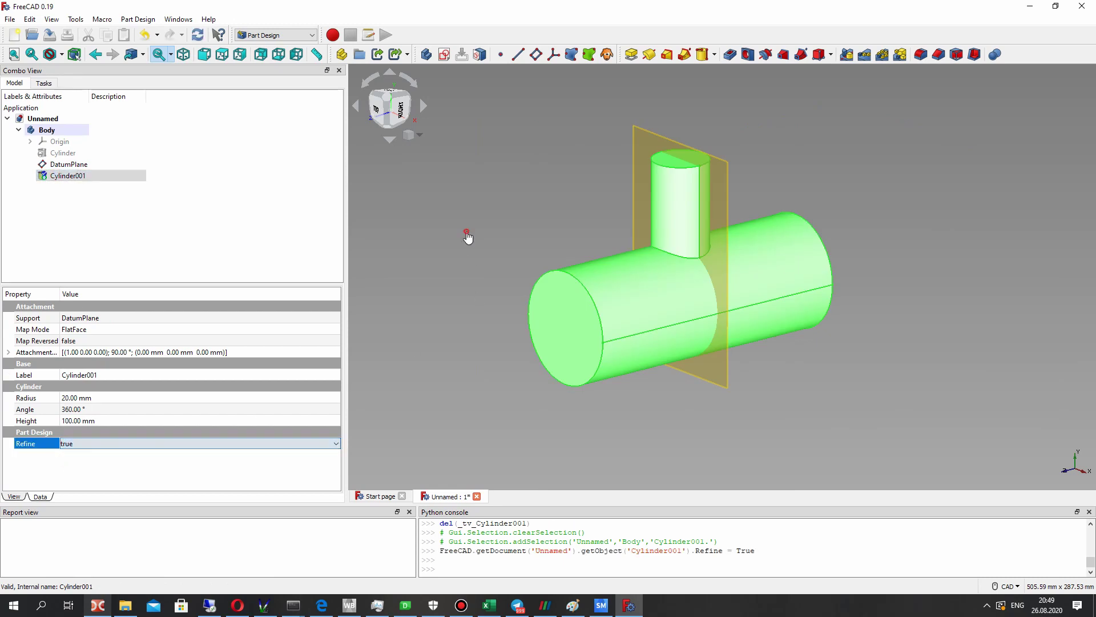
{"action": "left_click", "coordinate": [468, 232]}
Step: Hide the datum plane so only the two joined cylinders remain displayed
{"action": "left_click", "coordinate": [71, 165]}
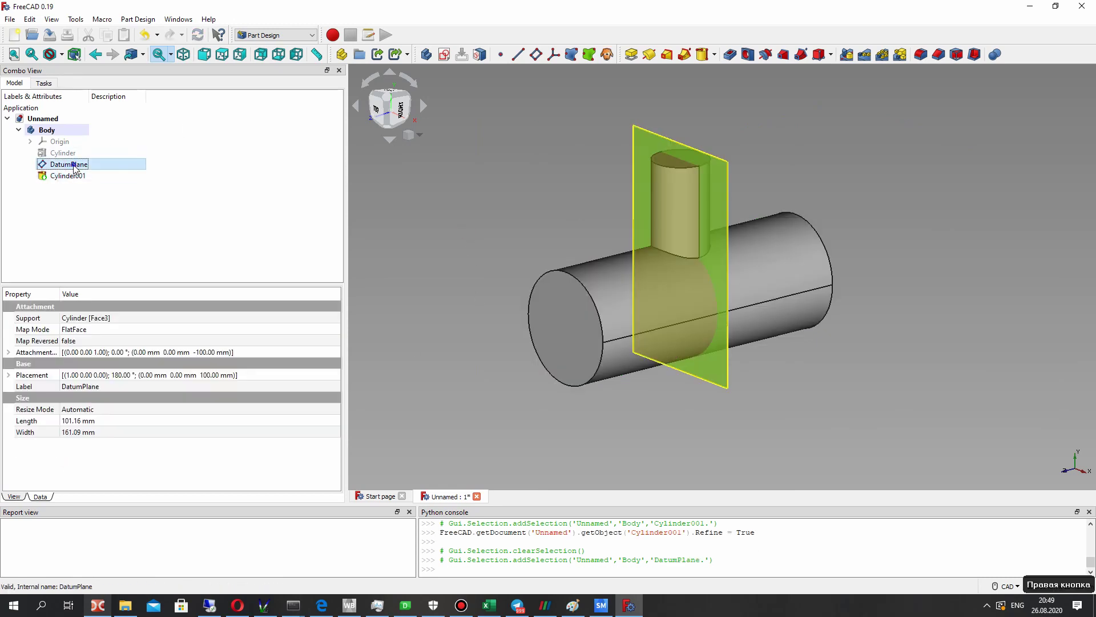
{"action": "right_click", "coordinate": [73, 165]}
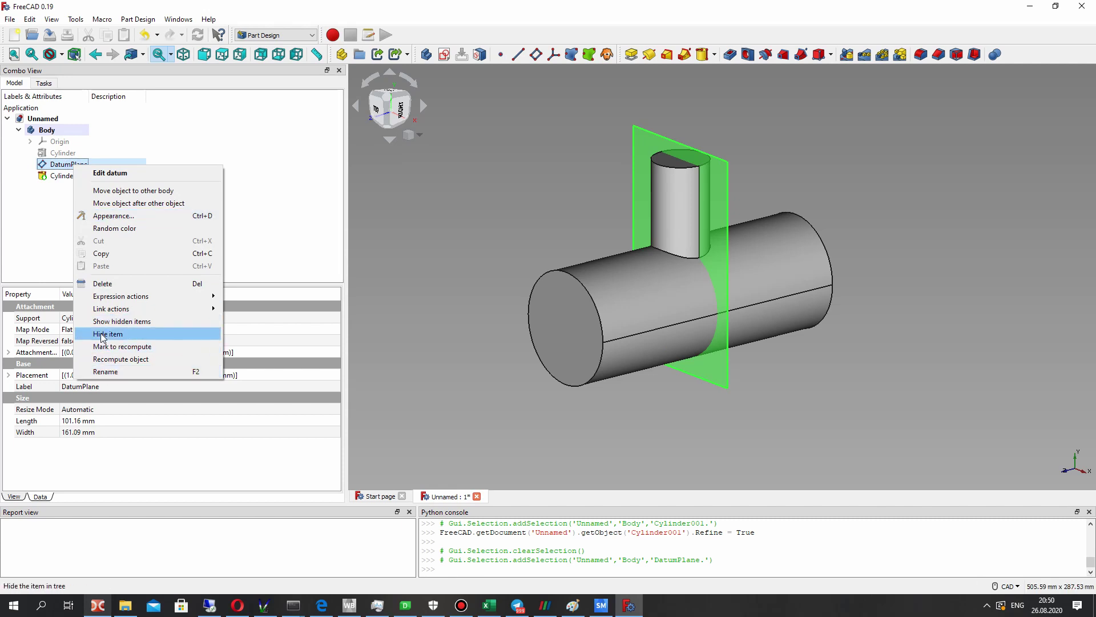
{"action": "left_click", "coordinate": [100, 334]}
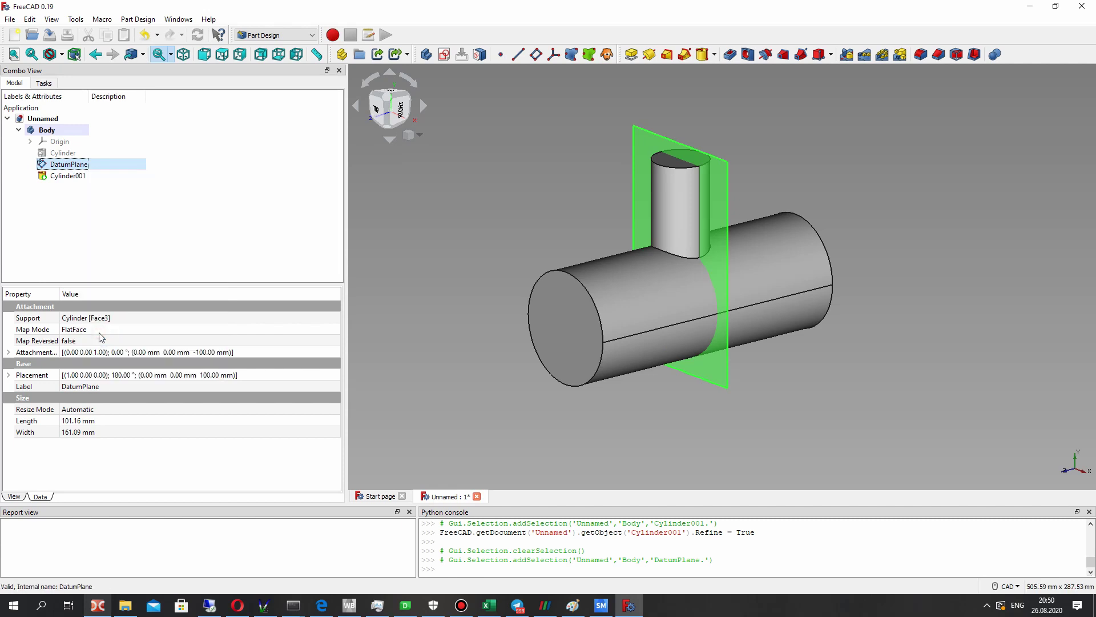
{"action": "right_click", "coordinate": [65, 163]}
{"action": "left_click", "coordinate": [90, 327]}
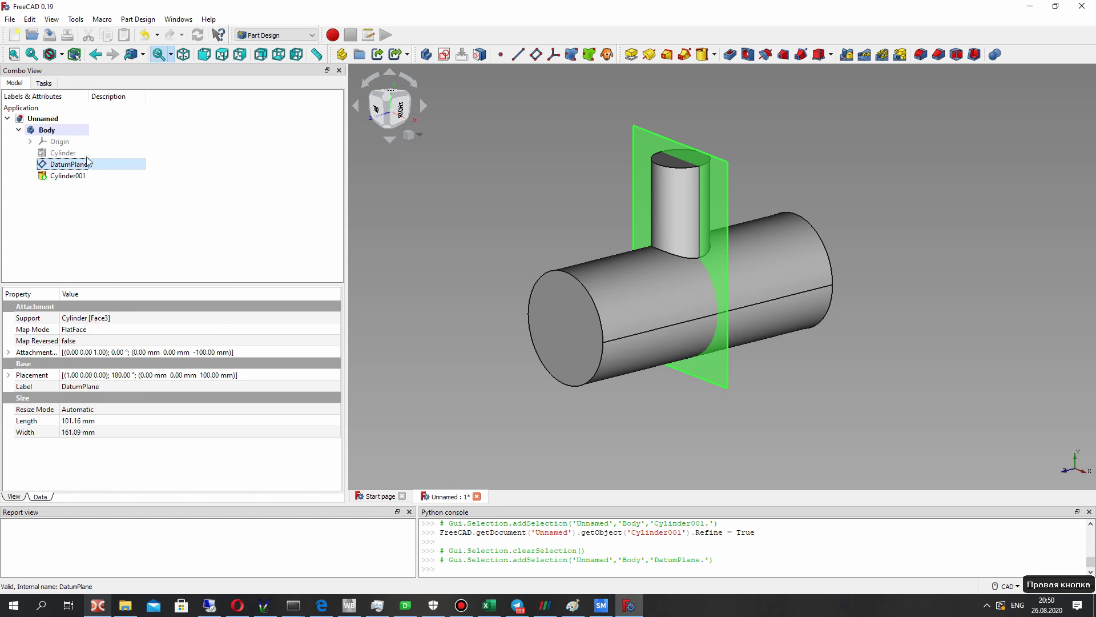
{"action": "right_click", "coordinate": [70, 164]}
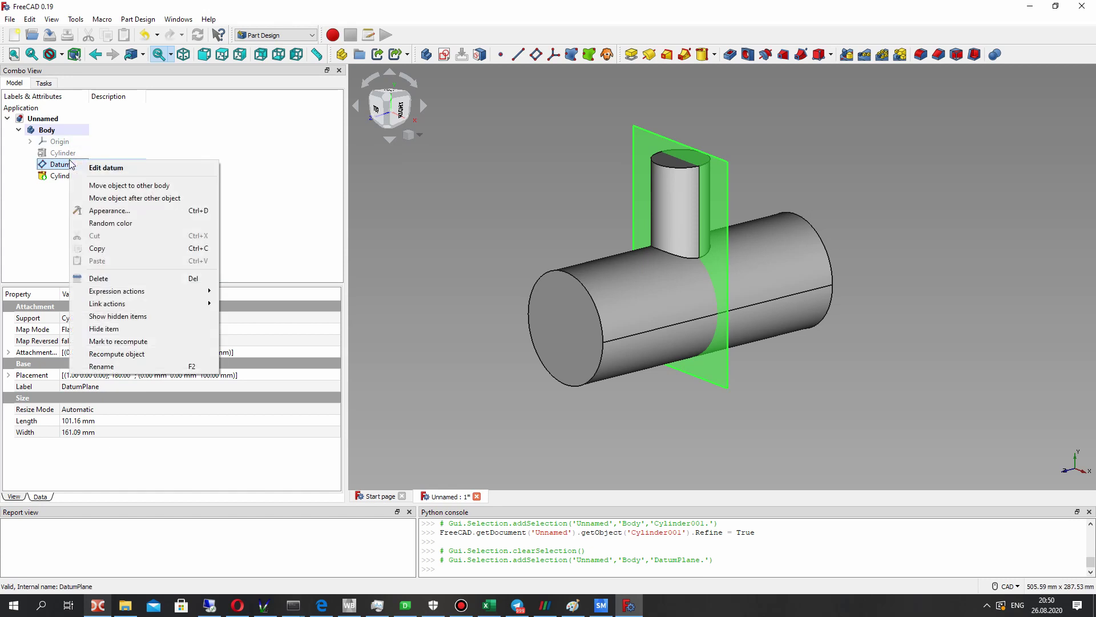
{"action": "key", "text": "Escape"}
{"action": "key", "text": "space"}
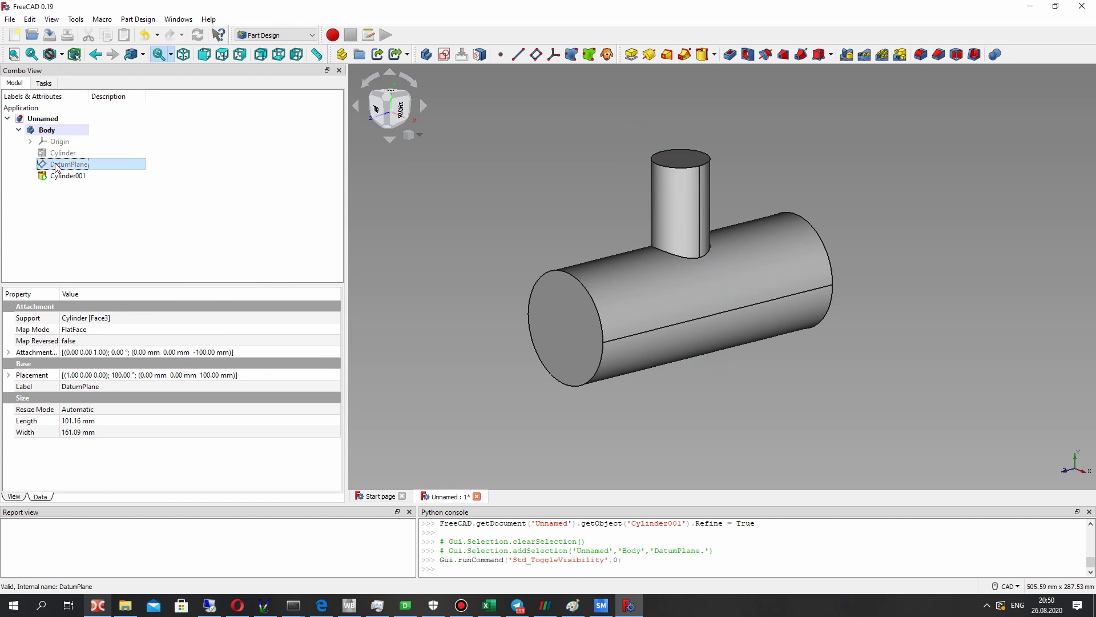
Step: Start a new sketch on the flat end face of the main cylinder, on the side opposite the first visible end
{"action": "scroll", "coordinate": [822, 226], "scroll_direction": "up", "scroll_amount": 2}
{"action": "mouse_move", "coordinate": [575, 277]}
{"action": "middle_mouse_down"}
{"action": "mouse_move", "coordinate": [707, 265]}
{"action": "mouse_move", "coordinate": [626, 260]}
{"action": "mouse_move", "coordinate": [577, 285]}
{"action": "middle_mouse_up"}
{"action": "right_click_drag", "start_coordinate": [577, 284], "coordinate": [631, 268]}
{"action": "scroll", "coordinate": [631, 268], "scroll_direction": "down", "scroll_amount": 2}
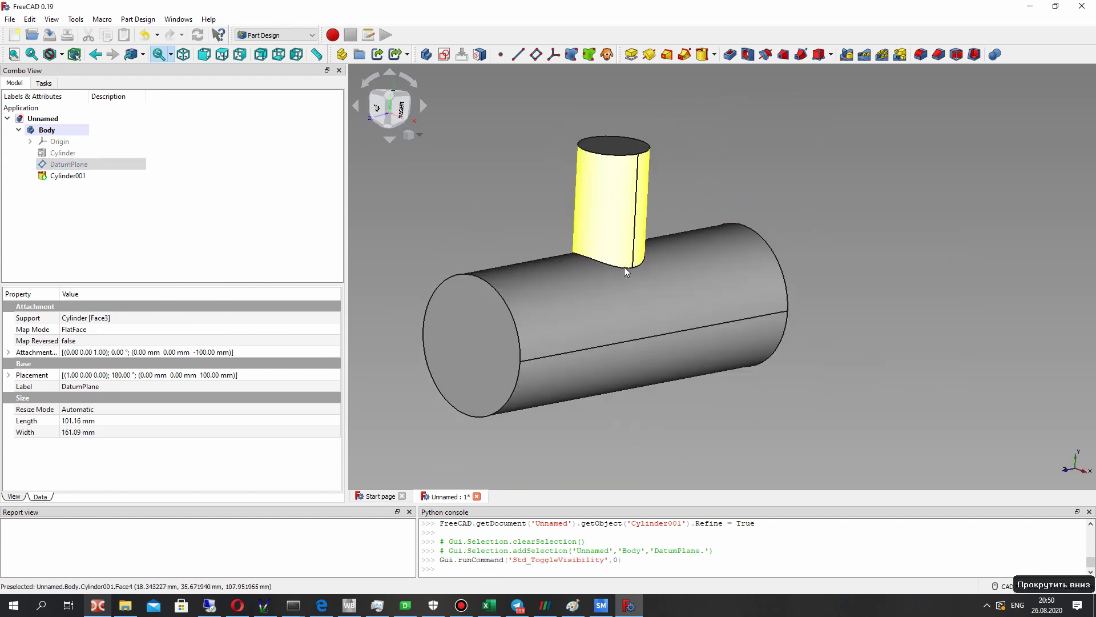
{"action": "left_click", "coordinate": [455, 341]}
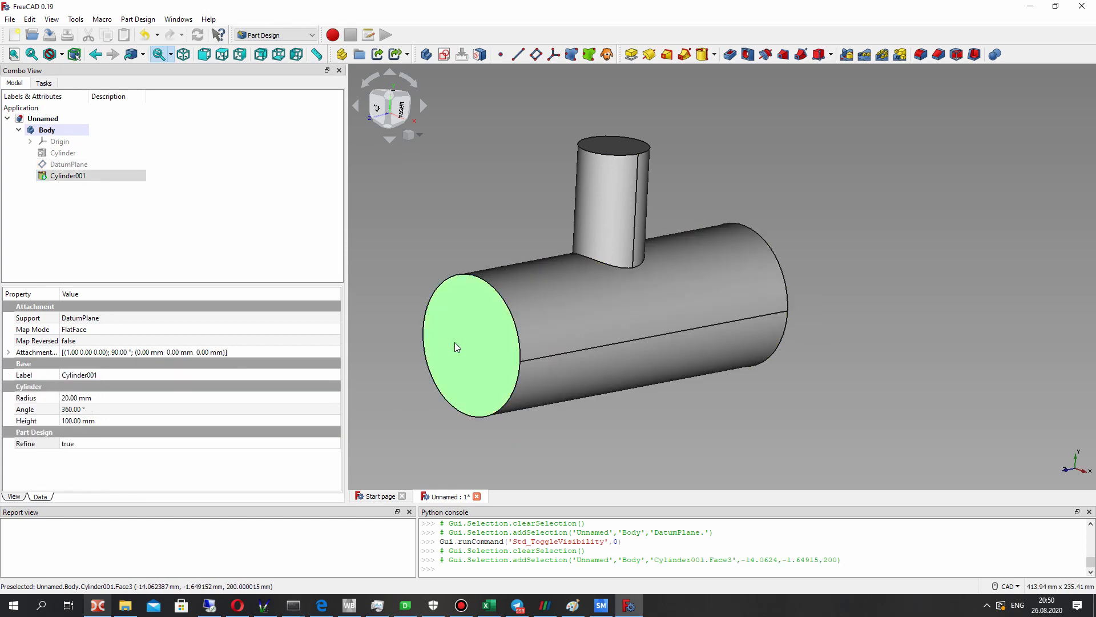
{"action": "right_click_drag", "start_coordinate": [709, 366], "coordinate": [562, 325]}
{"action": "left_click", "coordinate": [561, 324]}
{"action": "right_click", "coordinate": [562, 325]}
{"action": "left_click", "coordinate": [542, 296]}
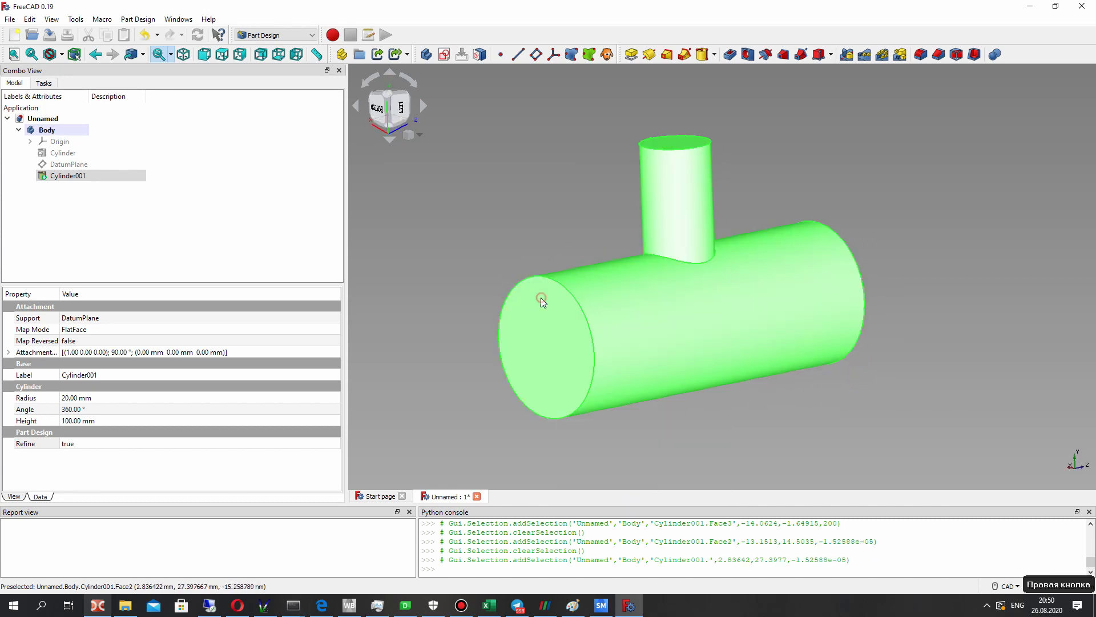
{"action": "left_click", "coordinate": [479, 168]}
{"action": "left_click", "coordinate": [532, 314]}
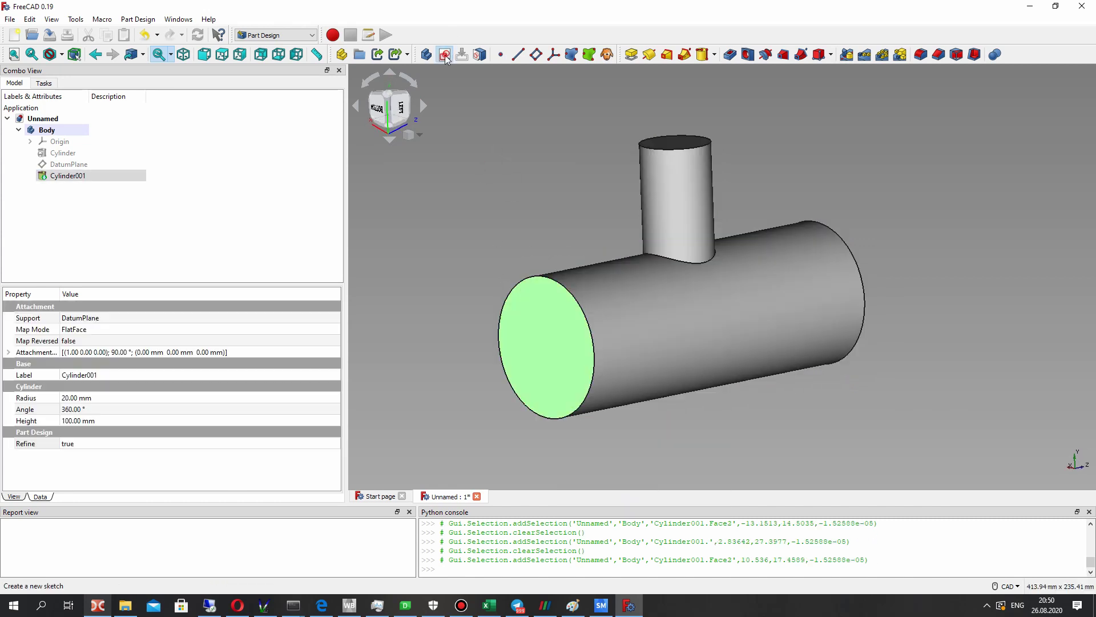
{"action": "left_click", "coordinate": [444, 54]}
Step: Sketch a circle of about 35 mm radius centred on the origin of the main cylinder's end face and close the sketch
{"action": "left_click", "coordinate": [600, 54]}
{"action": "left_click", "coordinate": [675, 324]}
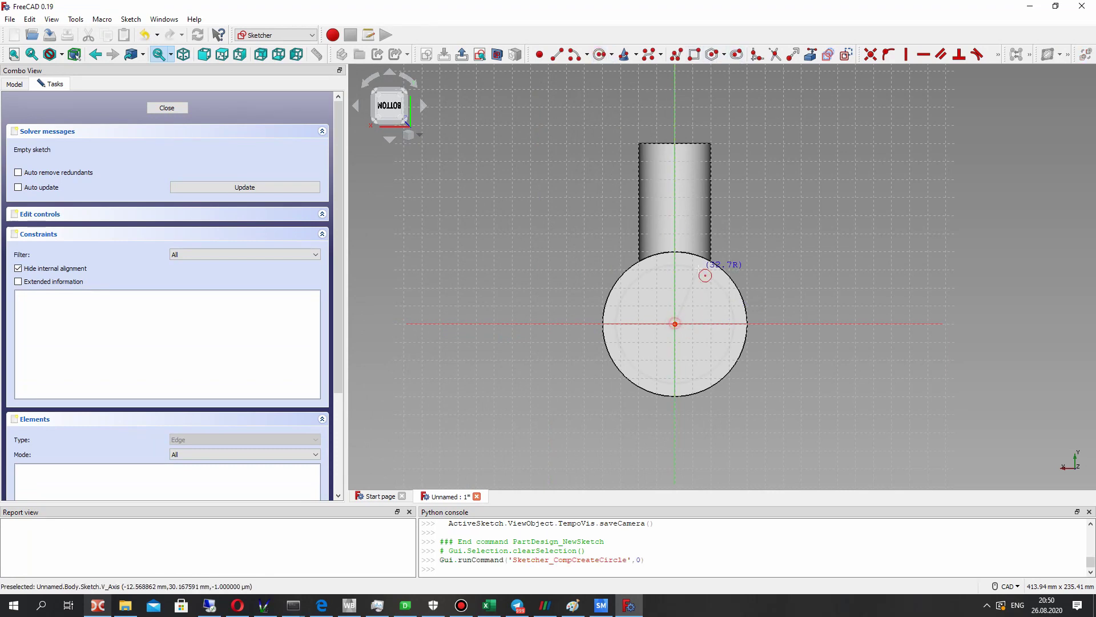
{"action": "left_click", "coordinate": [706, 268]}
{"action": "middle_click_drag", "start_coordinate": [527, 301], "coordinate": [235, 156]}
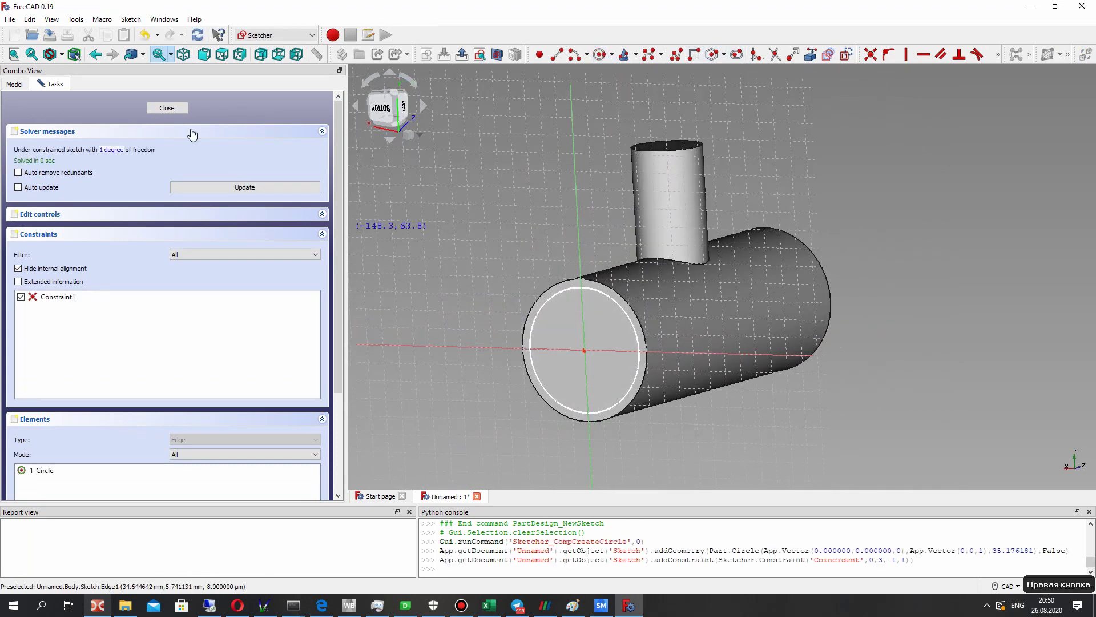
{"action": "left_click", "coordinate": [167, 109]}
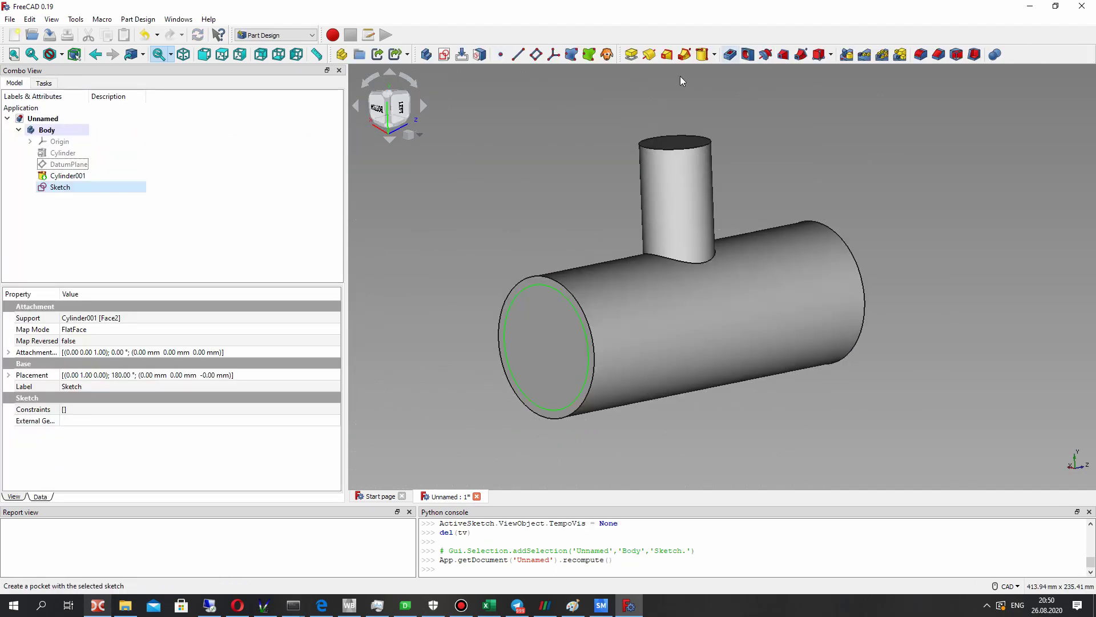
Step: Pocket the end-face circle 200 mm deep to bore through the whole main cylinder
{"action": "left_click", "coordinate": [77, 188]}
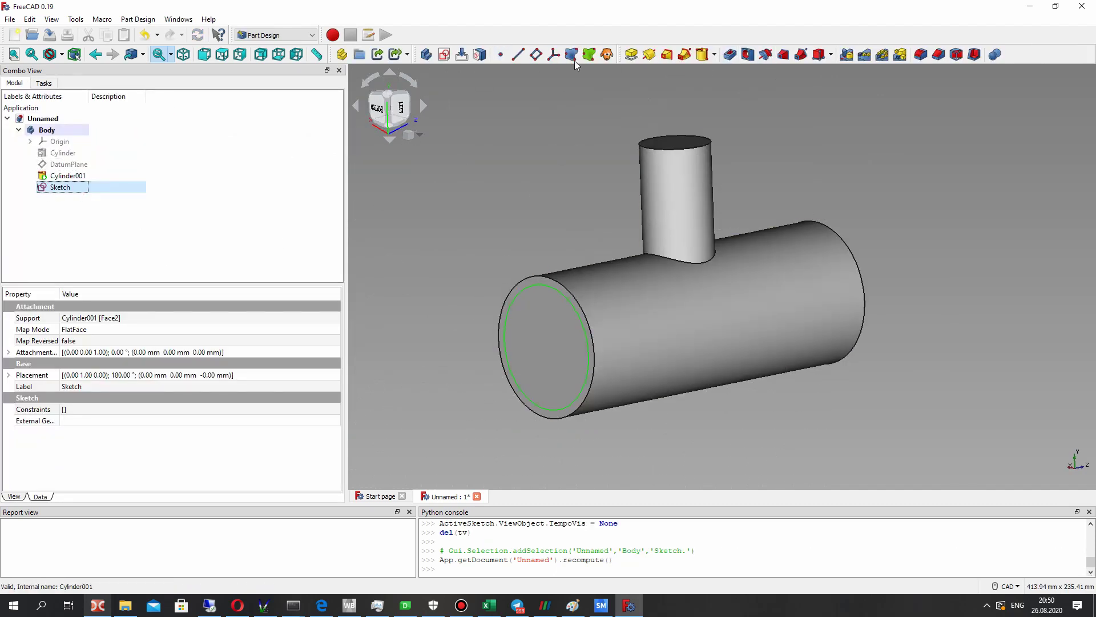
{"action": "left_click", "coordinate": [729, 54]}
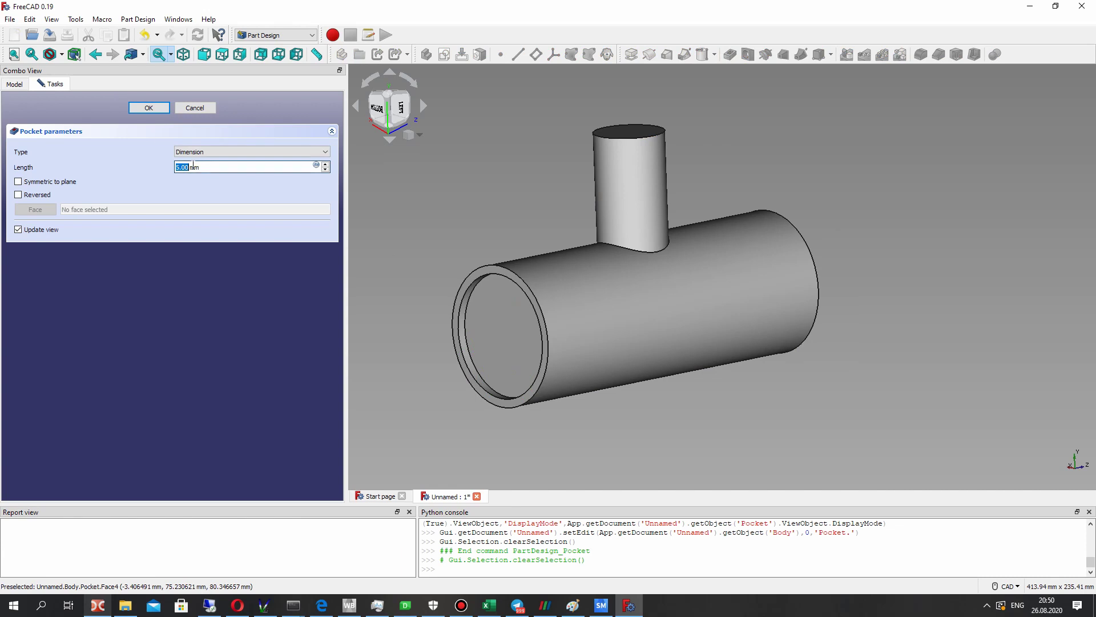
{"action": "type", "text": "200"}
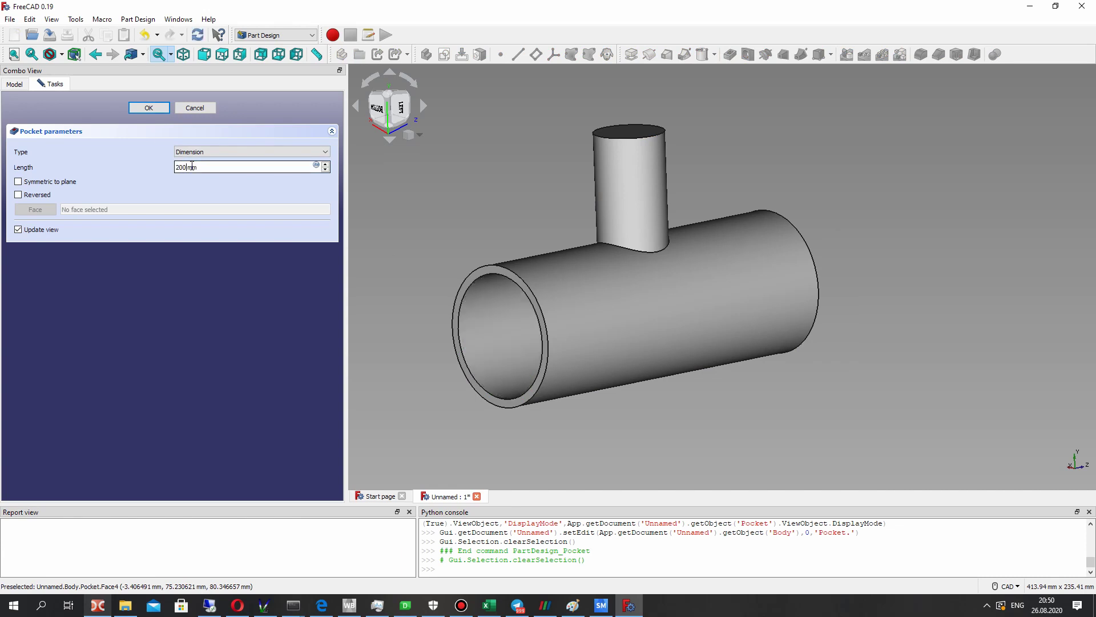
{"action": "right_click_drag", "start_coordinate": [815, 237], "coordinate": [856, 246]}
{"action": "left_click", "coordinate": [151, 109]}
Step: Start a new sketch on the flat end face of the branch cylinder
{"action": "right_click_drag", "start_coordinate": [645, 222], "coordinate": [641, 171]}
{"action": "left_click", "coordinate": [647, 172]}
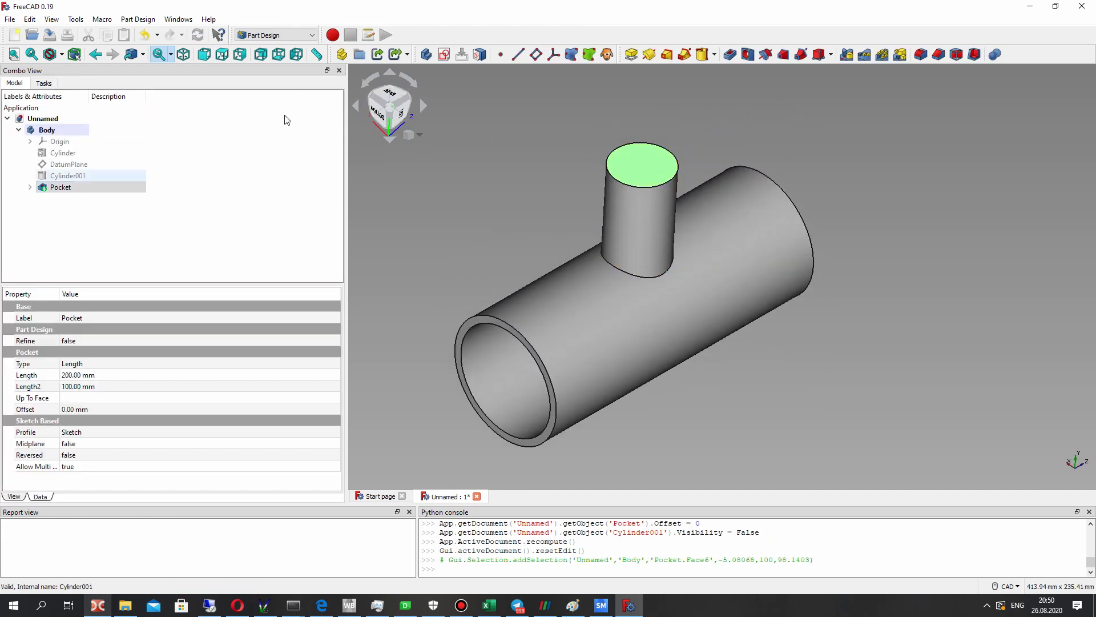
{"action": "left_click", "coordinate": [471, 152]}
{"action": "left_click", "coordinate": [640, 165]}
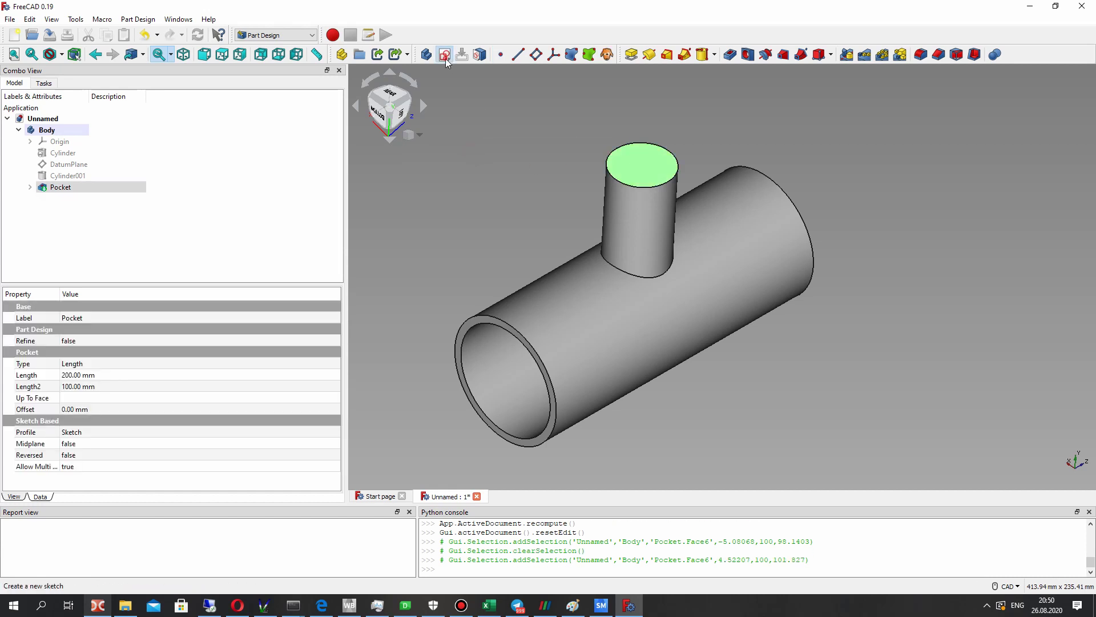
{"action": "left_click", "coordinate": [444, 54]}
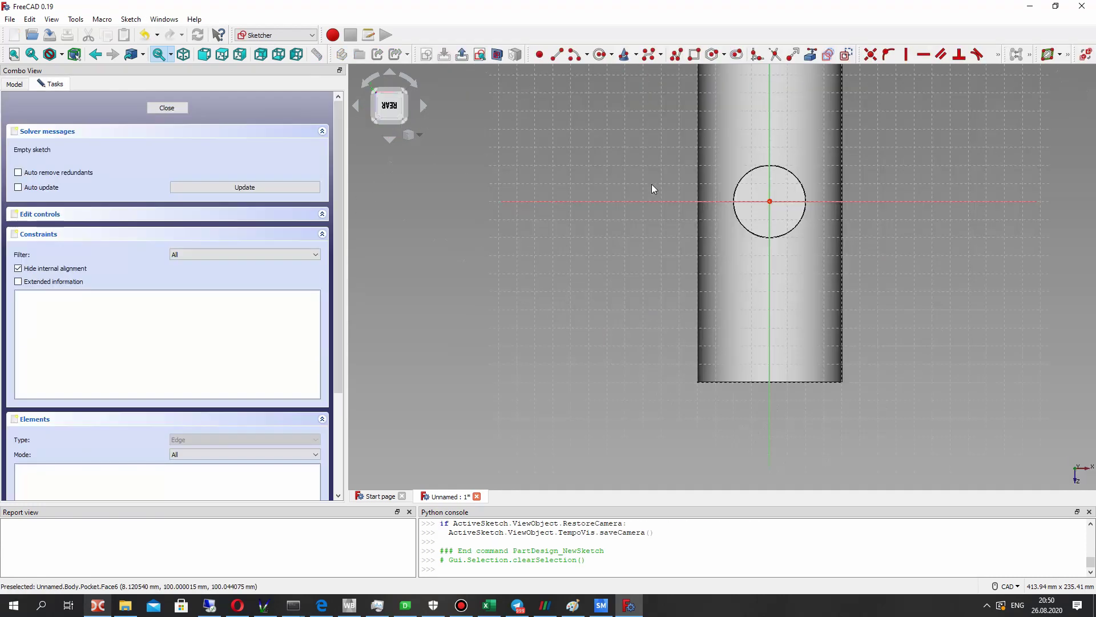
Step: Sketch a circle of about 16 mm radius centred on the origin of the branch's end face and close the sketch
{"action": "left_click", "coordinate": [599, 54]}
{"action": "left_click", "coordinate": [786, 197]}
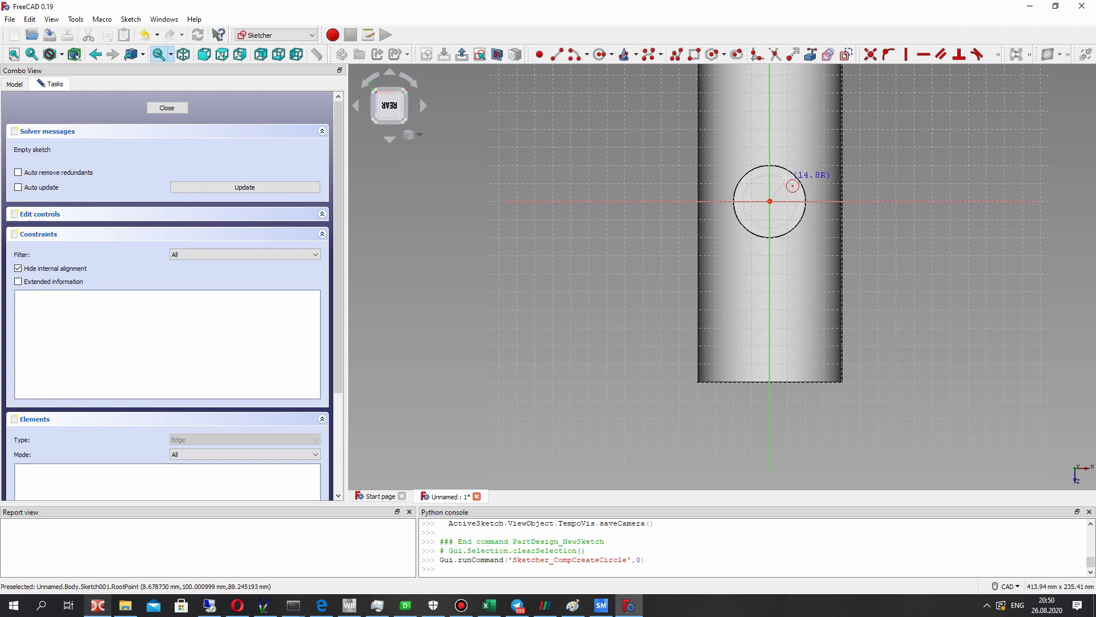
{"action": "left_click", "coordinate": [788, 178]}
{"action": "middle_click_drag", "start_coordinate": [689, 311], "coordinate": [629, 215]}
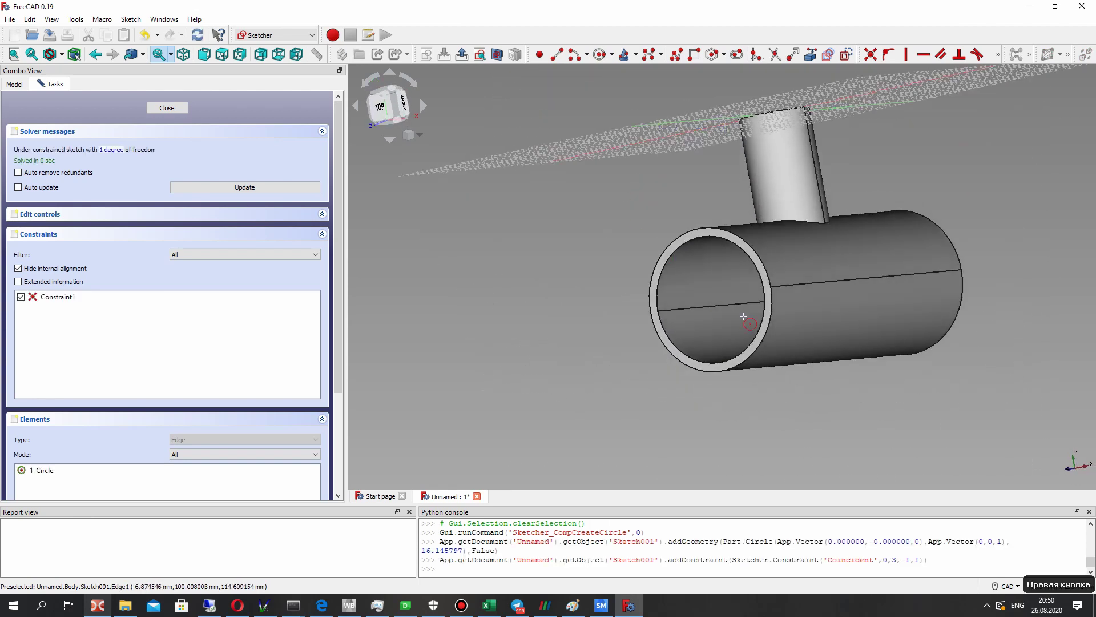
{"action": "middle_click_drag", "start_coordinate": [741, 310], "coordinate": [687, 339]}
{"action": "left_click", "coordinate": [172, 108]}
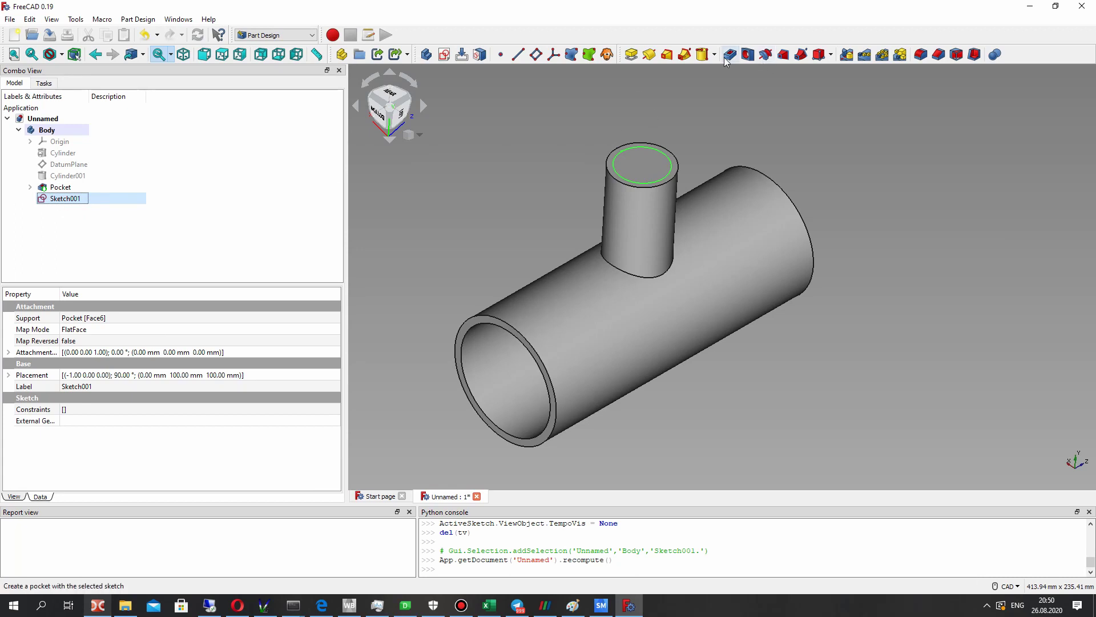
Step: Pocket the branch circle 100 mm deep to open the branch into the main bore
{"action": "type", "text": "00"}
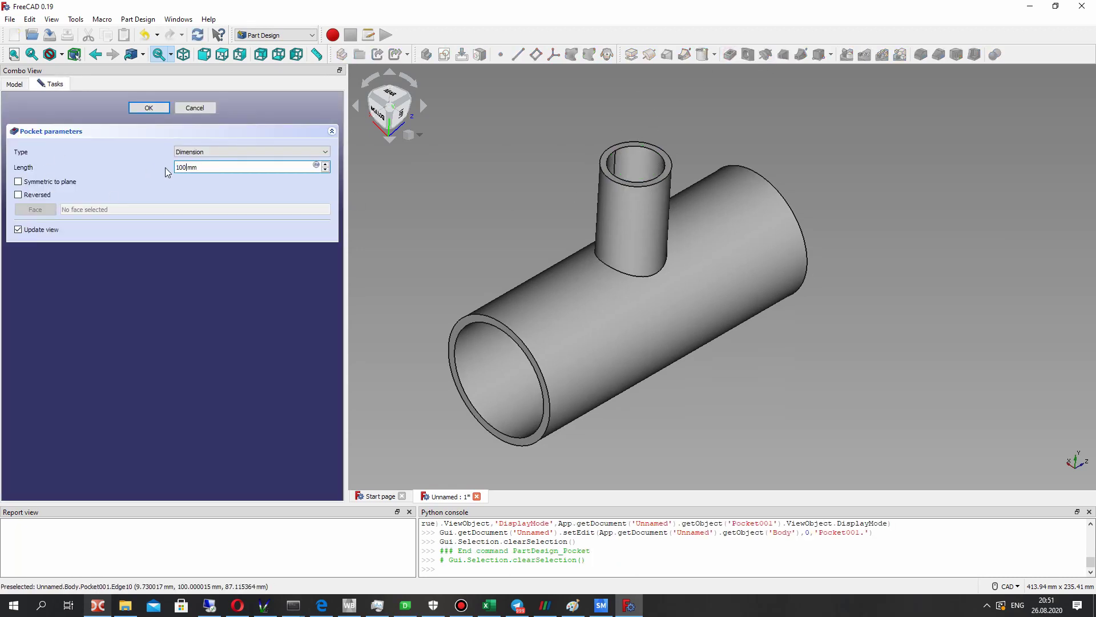
{"action": "left_click", "coordinate": [142, 106]}
{"action": "middle_click_drag", "start_coordinate": [695, 267], "coordinate": [762, 213]}
{"action": "right_click_drag", "start_coordinate": [763, 214], "coordinate": [743, 319]}
Step: Switch to the Spreadsheet workbench and create a new spreadsheet in the document
{"action": "left_click", "coordinate": [292, 36]}
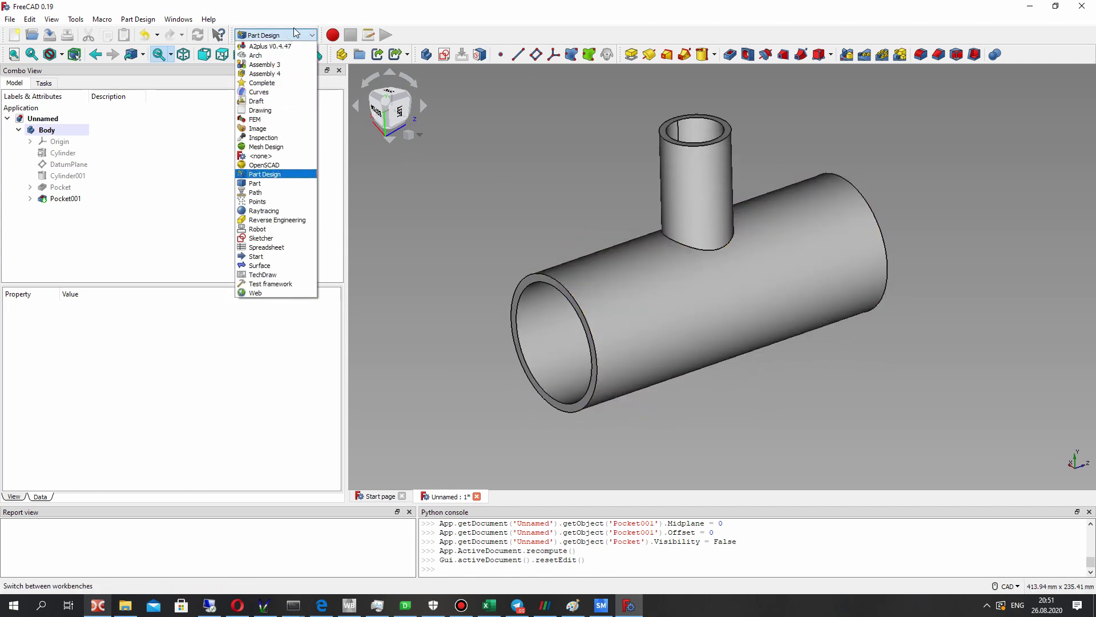
{"action": "left_click", "coordinate": [266, 247]}
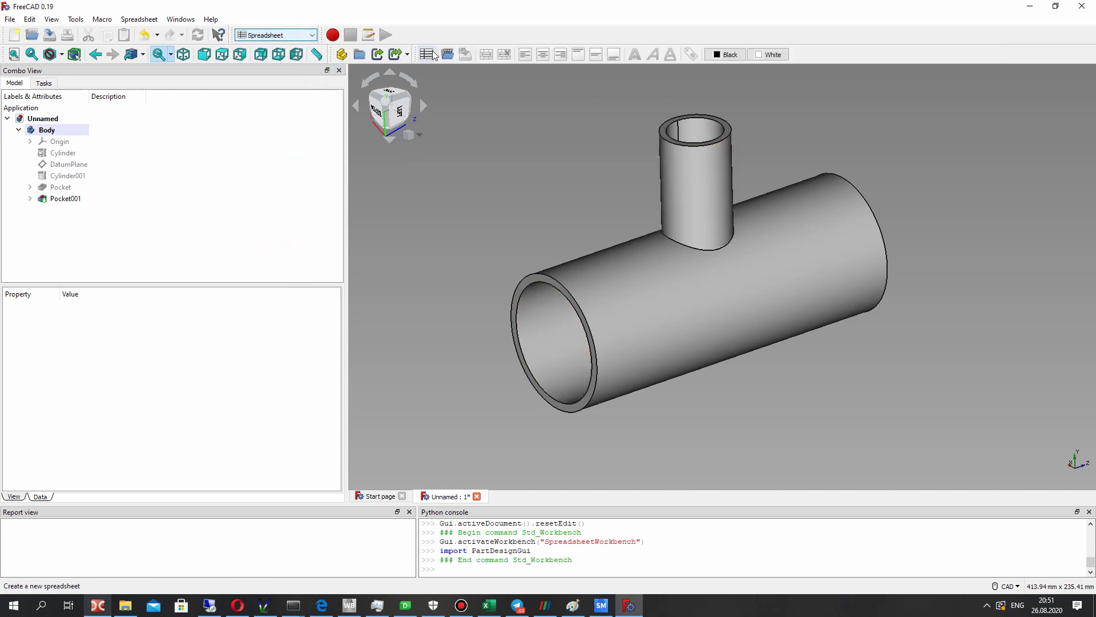
{"action": "left_click", "coordinate": [427, 55]}
Step: Enter the parameter headings D1, D2, L1, L2 and Thickness in cells A1 to E1
{"action": "double_click", "coordinate": [411, 113]}
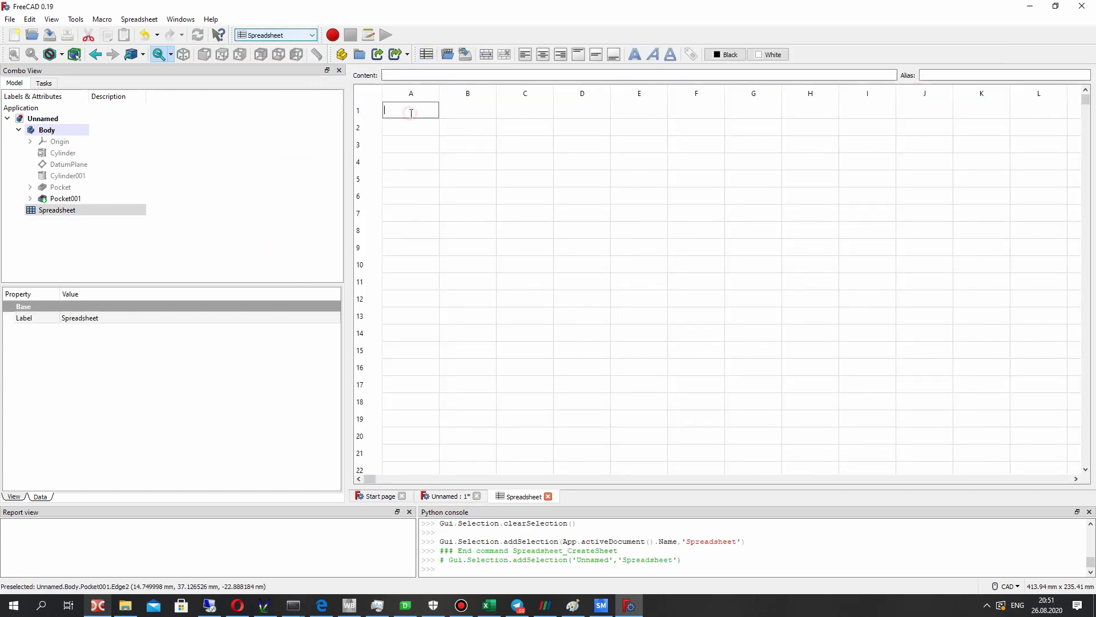
{"action": "key", "text": "Return"}
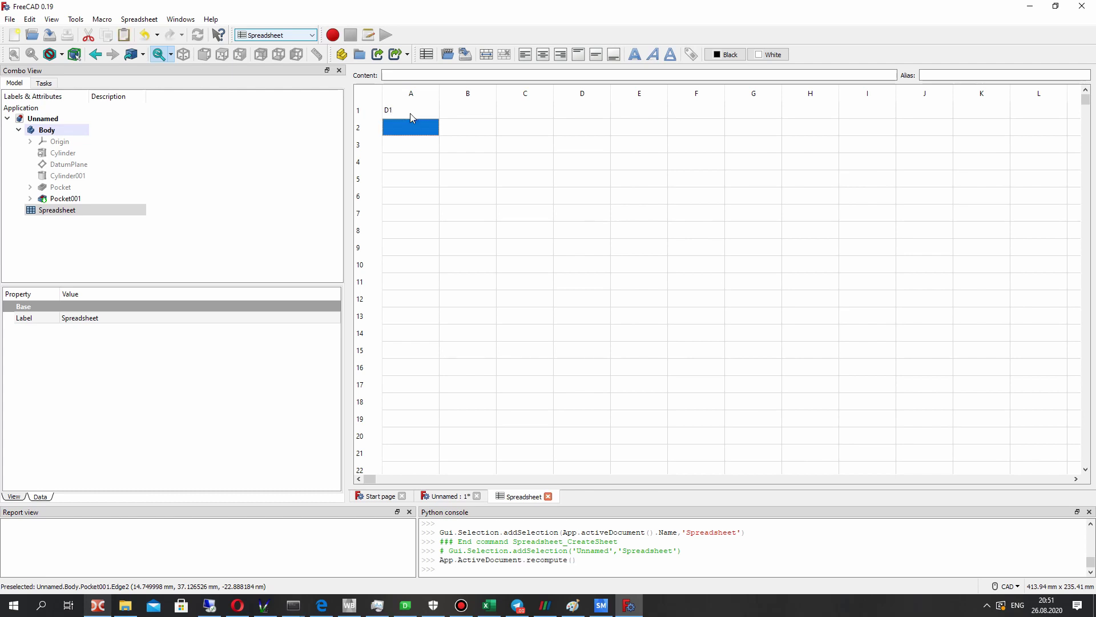
{"action": "double_click", "coordinate": [482, 114]}
{"action": "type", "text": "D2"}
{"action": "double_click", "coordinate": [526, 112]}
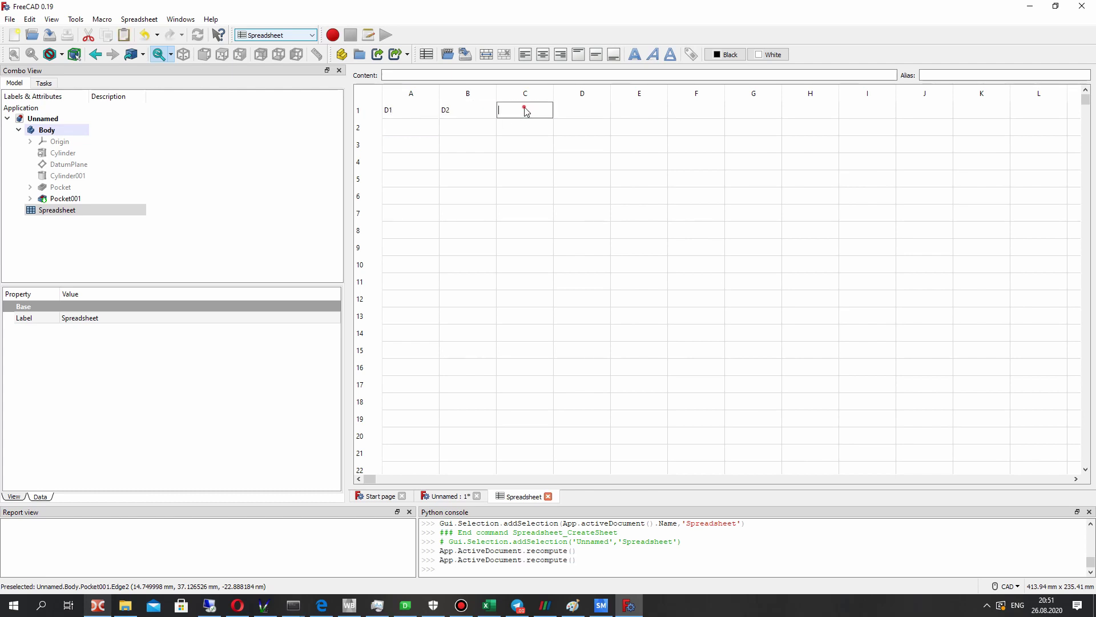
{"action": "type", "text": "L1"}
{"action": "double_click", "coordinate": [583, 110]}
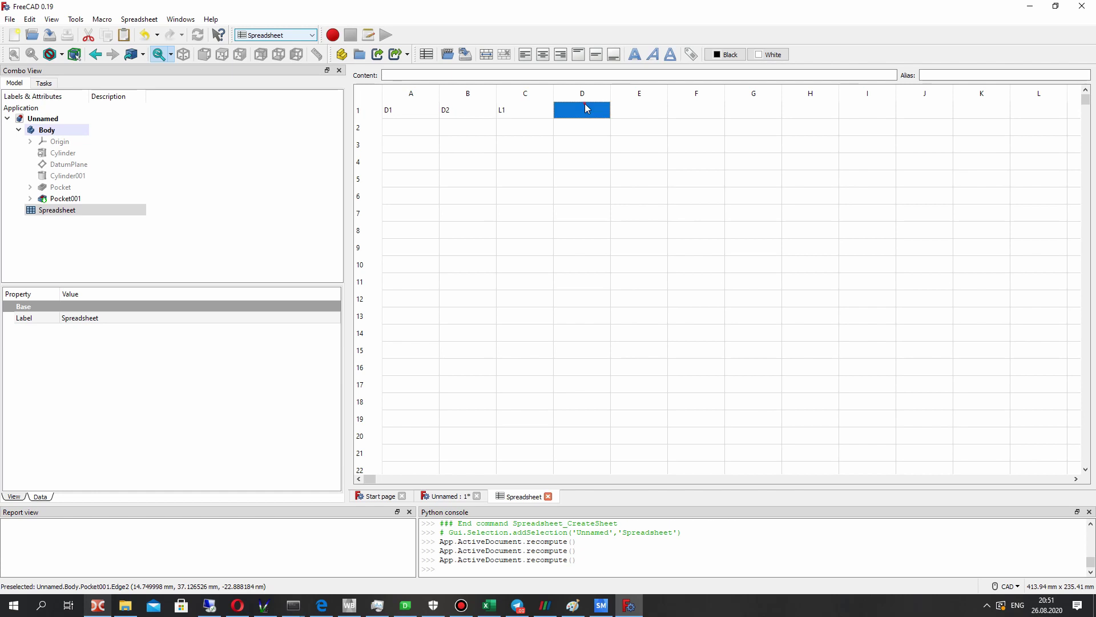
{"action": "type", "text": "L2"}
{"action": "double_click", "coordinate": [635, 116]}
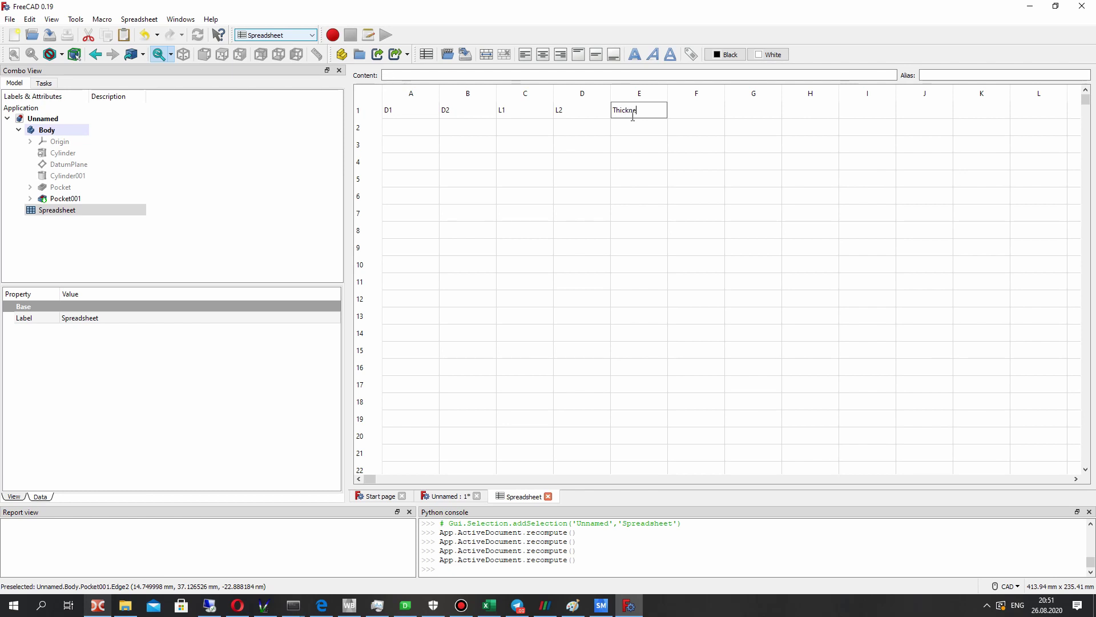
{"action": "key", "text": "Return"}
Step: Fill cells A2 to E2 with the parameter values 40, 20, 200, 100 and 3
{"action": "left_click", "coordinate": [584, 150]}
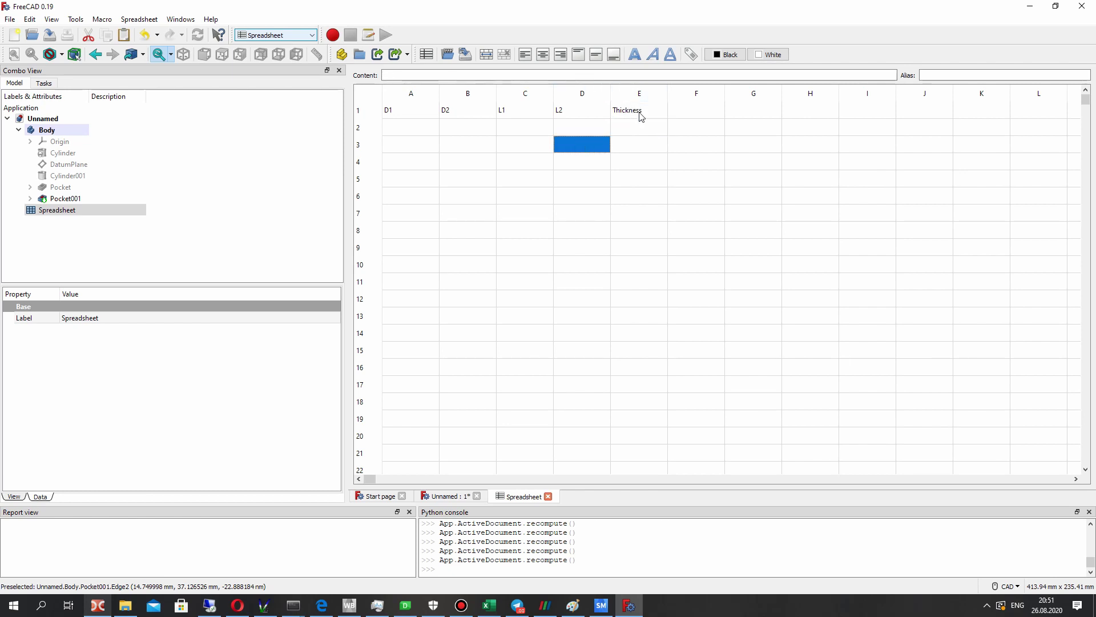
{"action": "left_click", "coordinate": [425, 126]}
{"action": "double_click", "coordinate": [408, 130]}
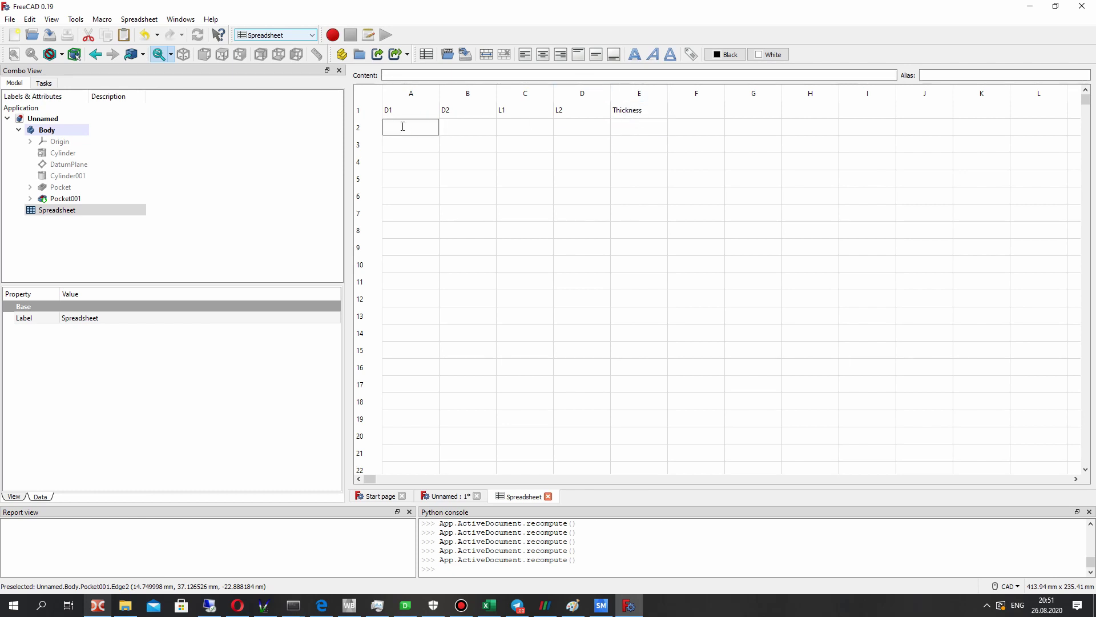
{"action": "type", "text": "40"}
{"action": "double_click", "coordinate": [457, 132]}
{"action": "type", "text": "20"}
{"action": "double_click", "coordinate": [512, 129]}
{"action": "type", "text": "200"}
{"action": "left_click", "coordinate": [577, 127]}
{"action": "double_click", "coordinate": [578, 127]}
{"action": "type", "text": "100"}
{"action": "left_click", "coordinate": [642, 129]}
{"action": "double_click", "coordinate": [642, 128]}
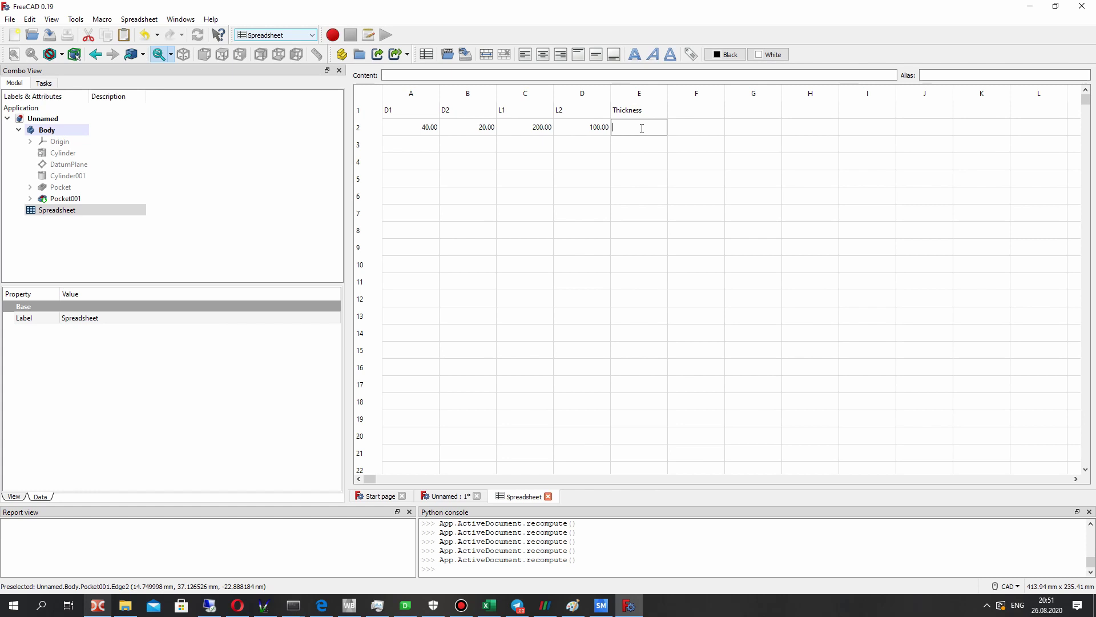
{"action": "left_click", "coordinate": [620, 130]}
{"action": "left_click_drag", "start_coordinate": [431, 129], "coordinate": [631, 130]}
{"action": "left_click", "coordinate": [629, 160]}
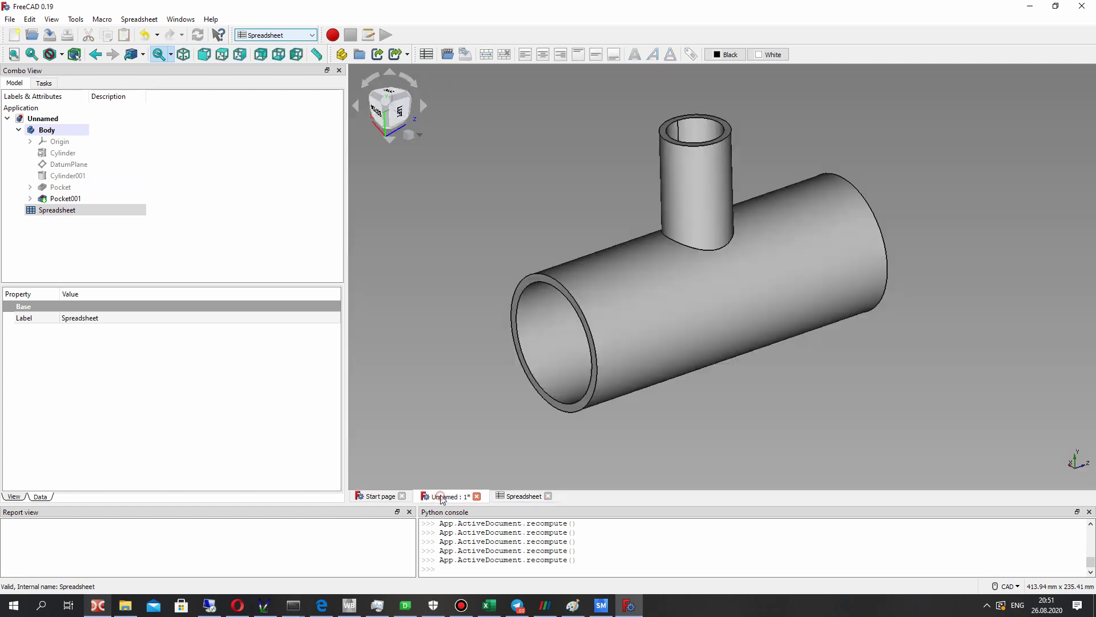
Step: Return from the spreadsheet to the 3D model and select the Body's Origin in the model tree
{"action": "left_click", "coordinate": [444, 496]}
{"action": "left_click", "coordinate": [60, 142]}
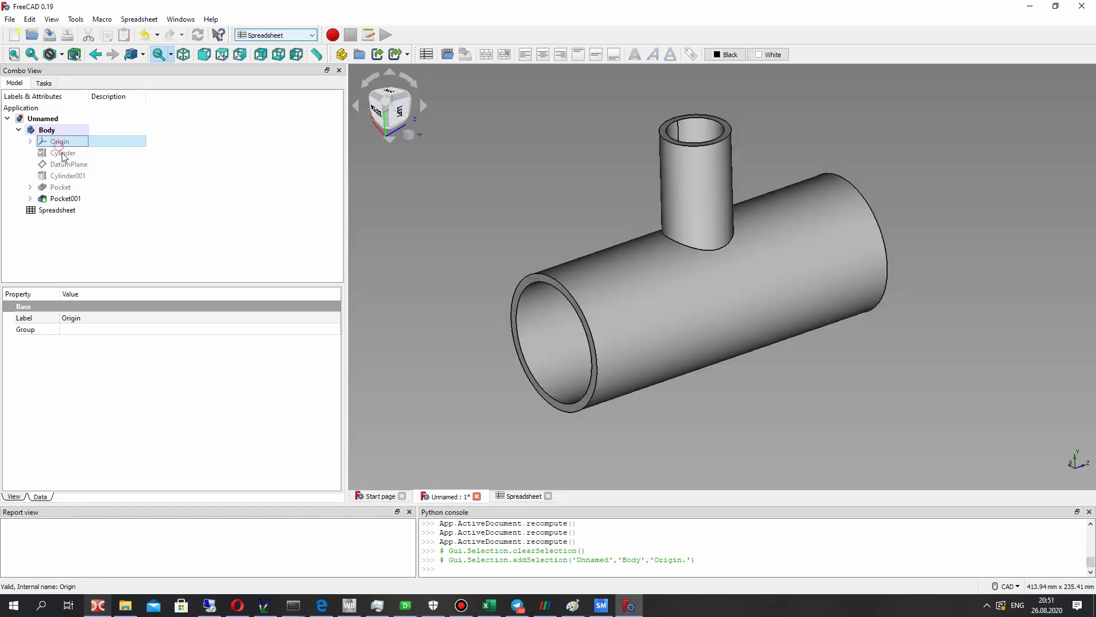
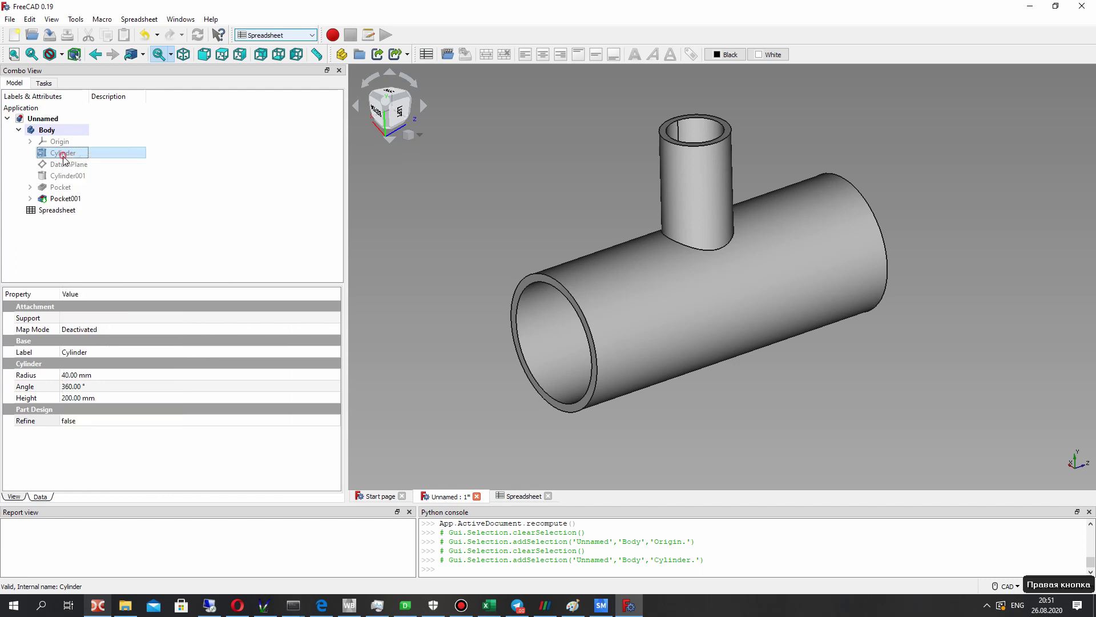
Step: Edit the main Cylinder primitive and link its radius to the formula Spreadsheet.A2
{"action": "right_click", "coordinate": [56, 154]}
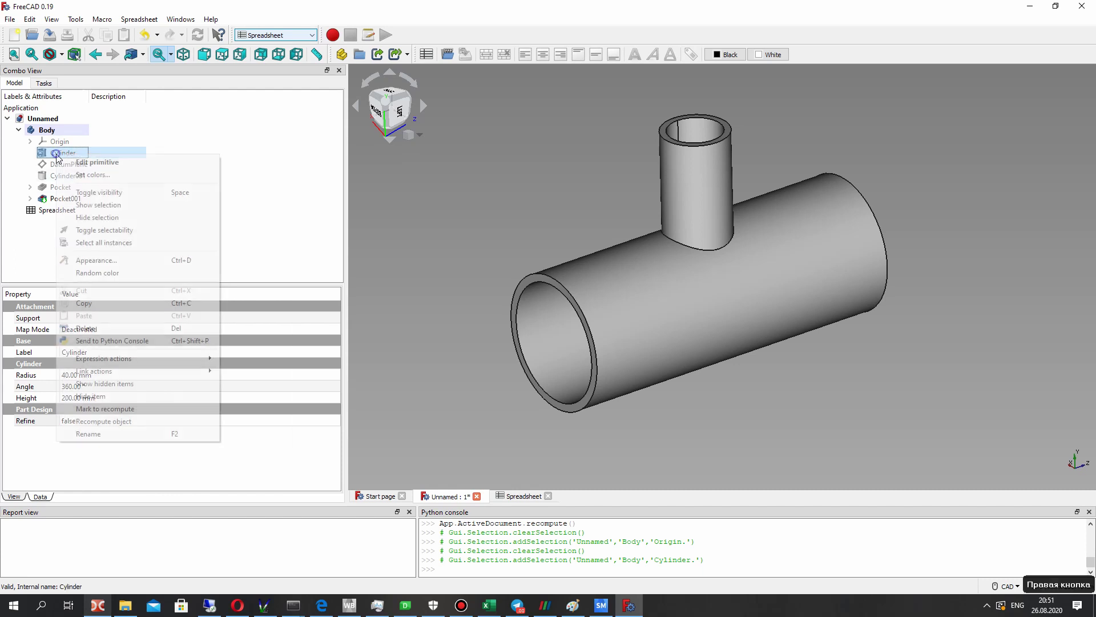
{"action": "left_click", "coordinate": [97, 162]}
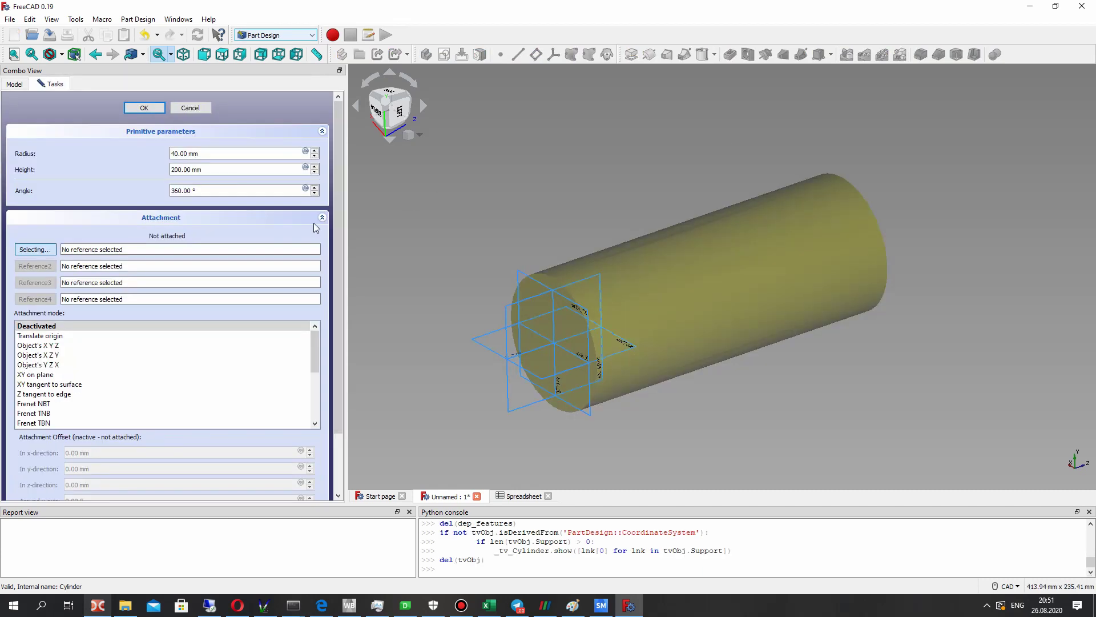
{"action": "left_click", "coordinate": [306, 153]}
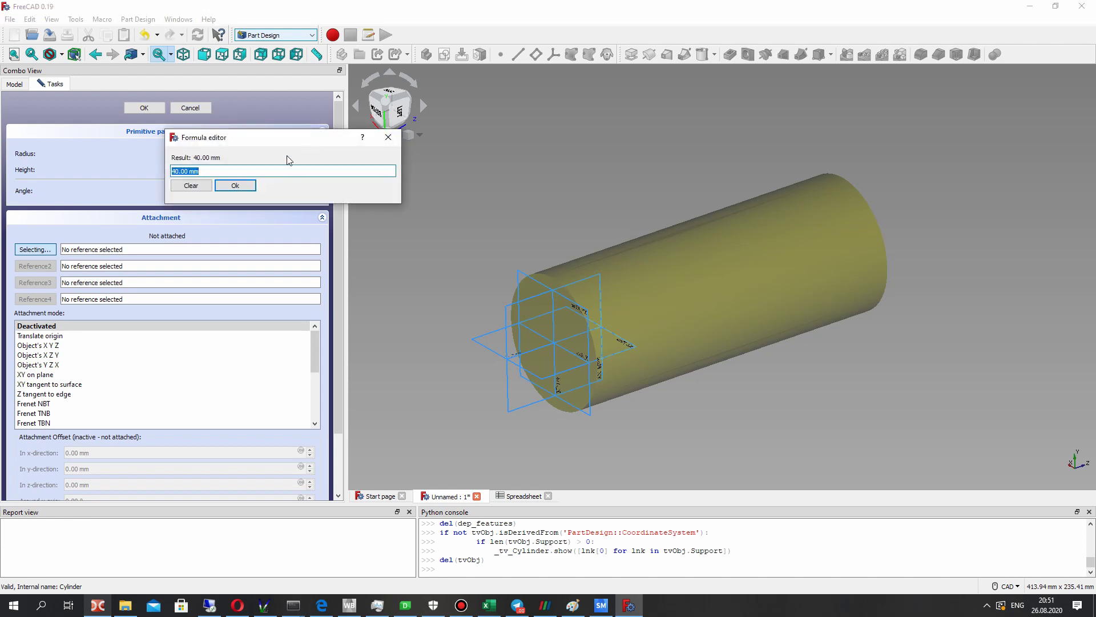
{"action": "type", "text": "Spre"}
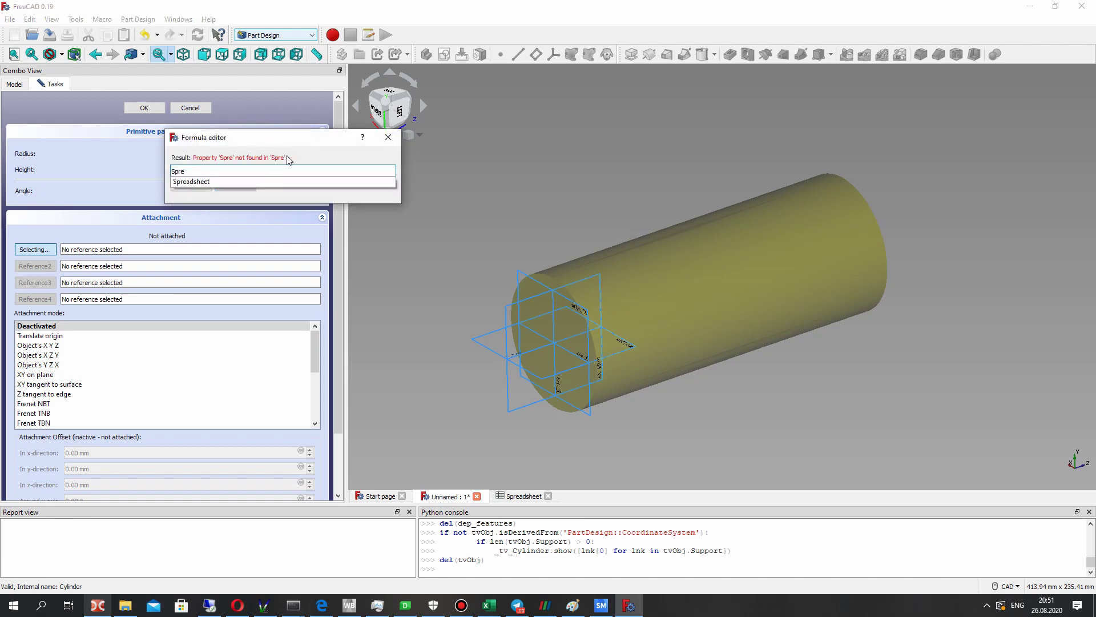
{"action": "key", "text": "Down"}
{"action": "type", "text": "D2"}
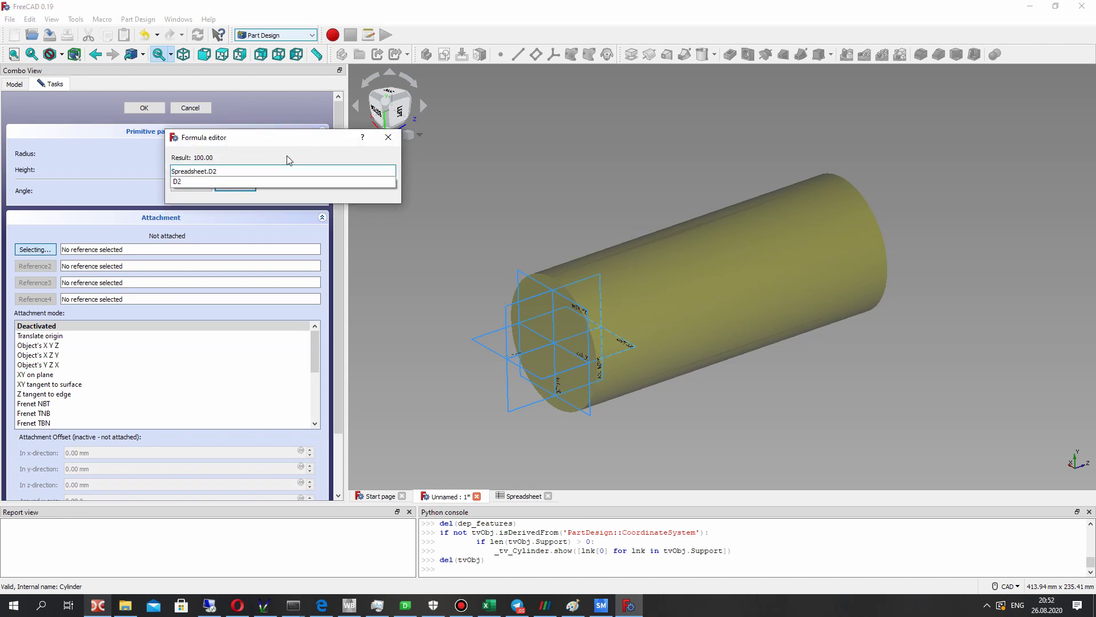
{"action": "key", "text": "BackSpace"}
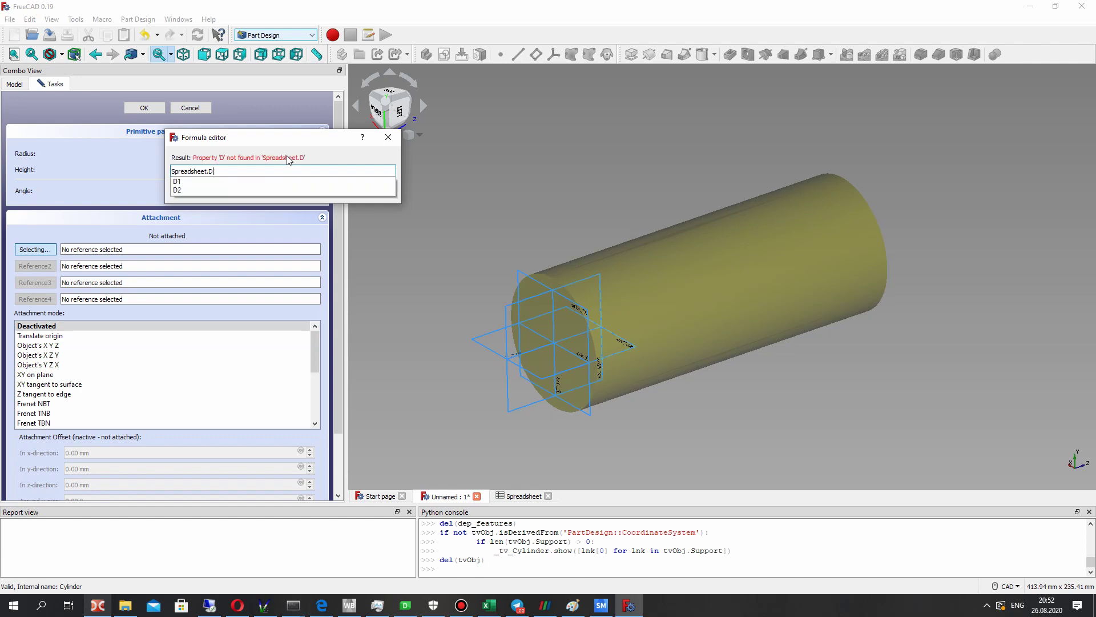
{"action": "type", "text": "1"}
{"action": "key", "text": "BackSpace"}
{"action": "key", "text": "BackSpace"}
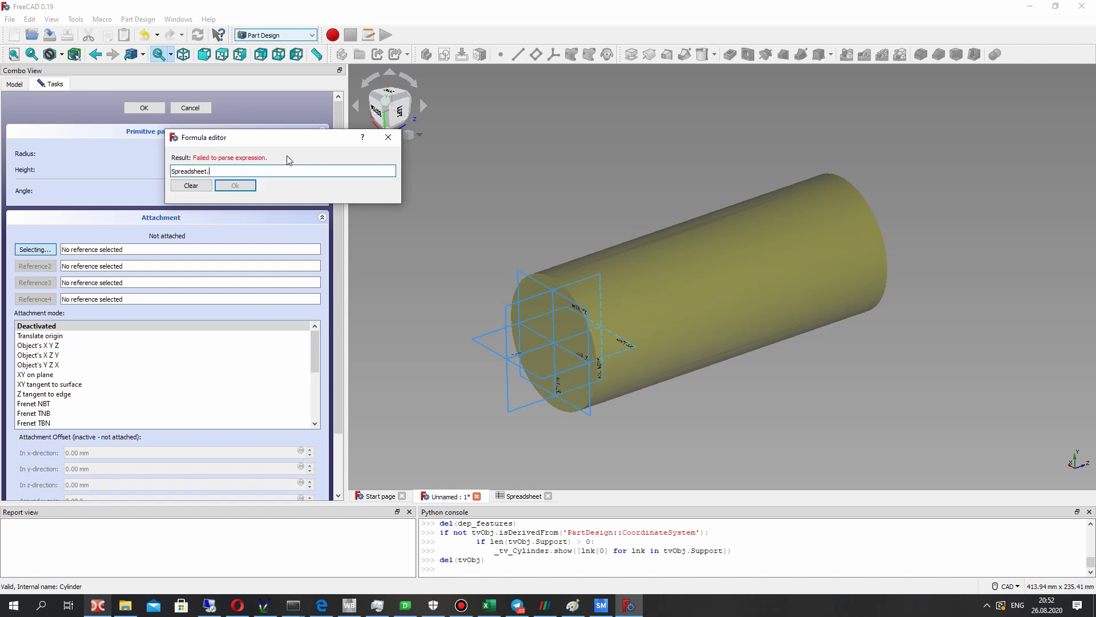
{"action": "type", "text": "A2"}
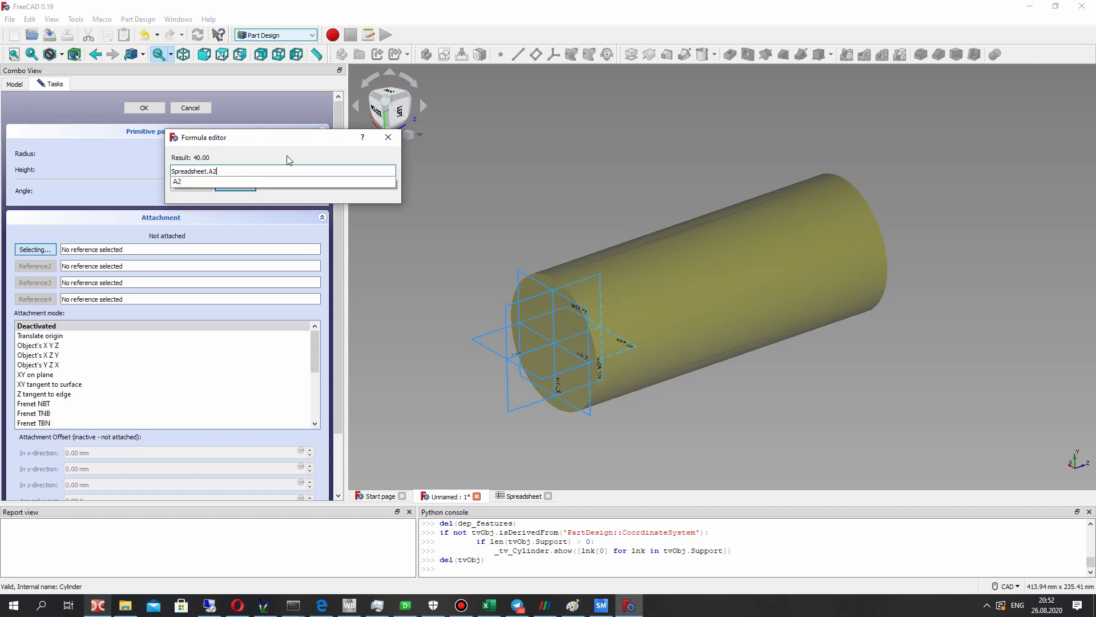
{"action": "key", "text": "Return"}
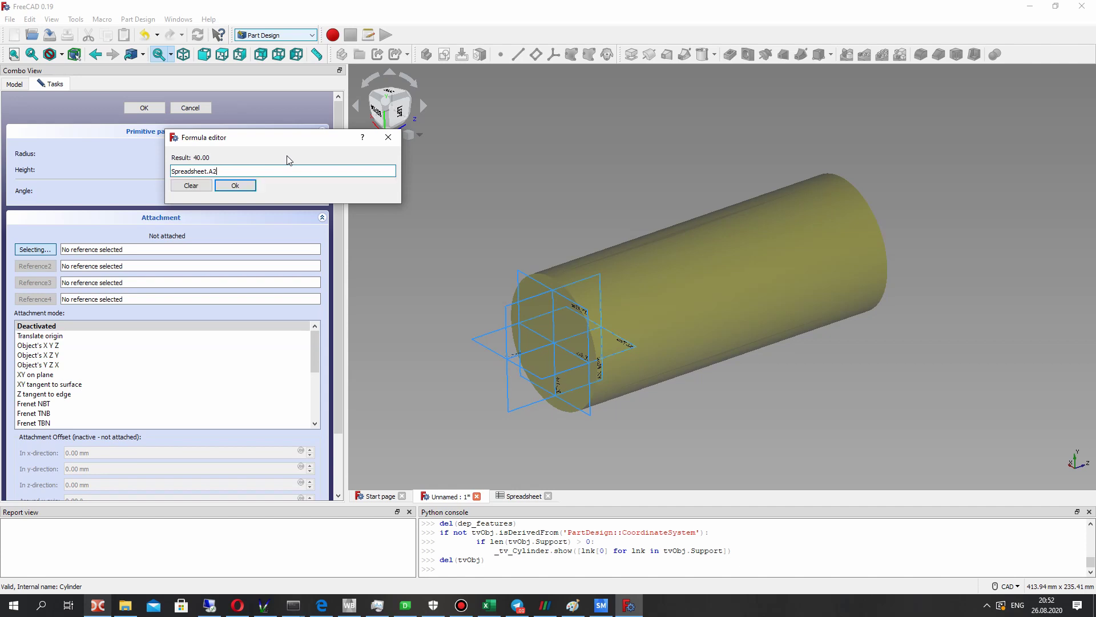
{"action": "left_click", "coordinate": [239, 188]}
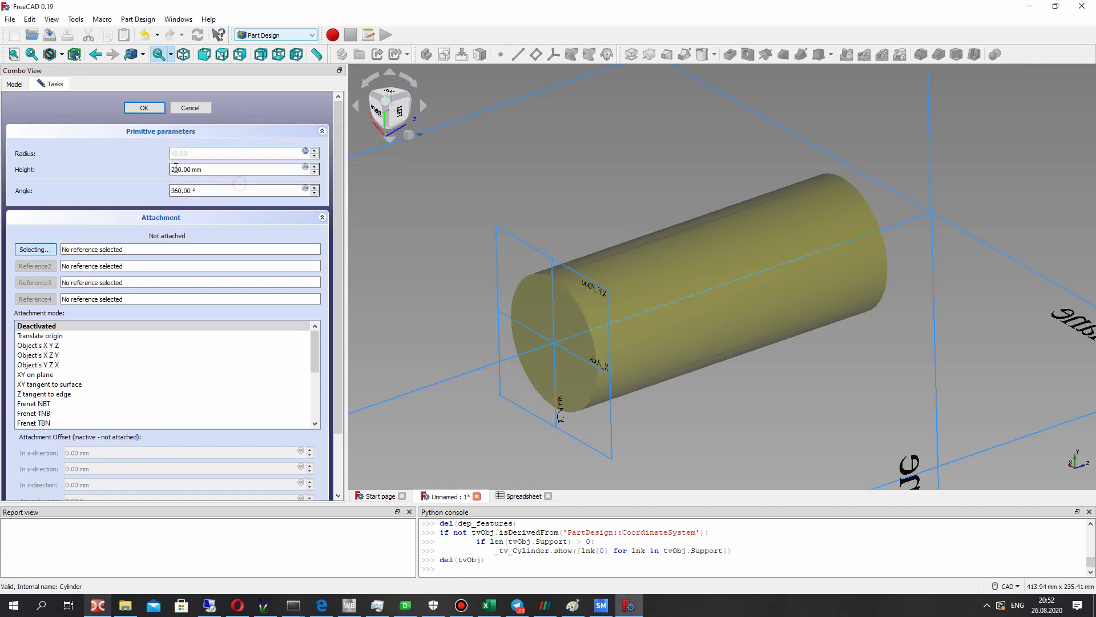
Step: Link the main cylinder's height to the formula Spreadsheet.C2
{"action": "left_click", "coordinate": [307, 168]}
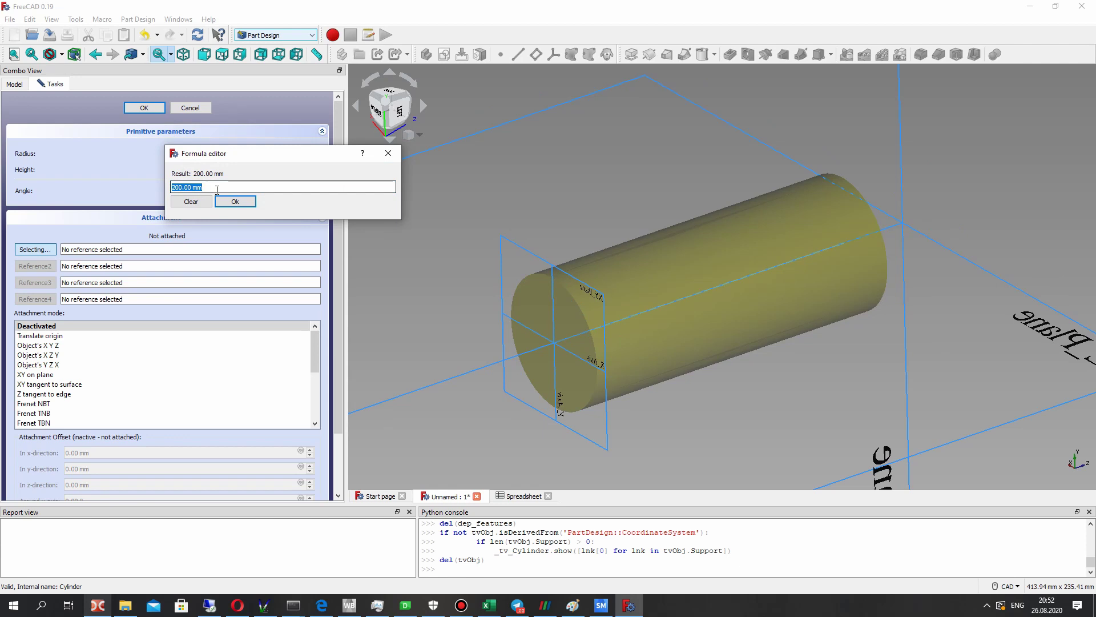
{"action": "key", "text": "Return"}
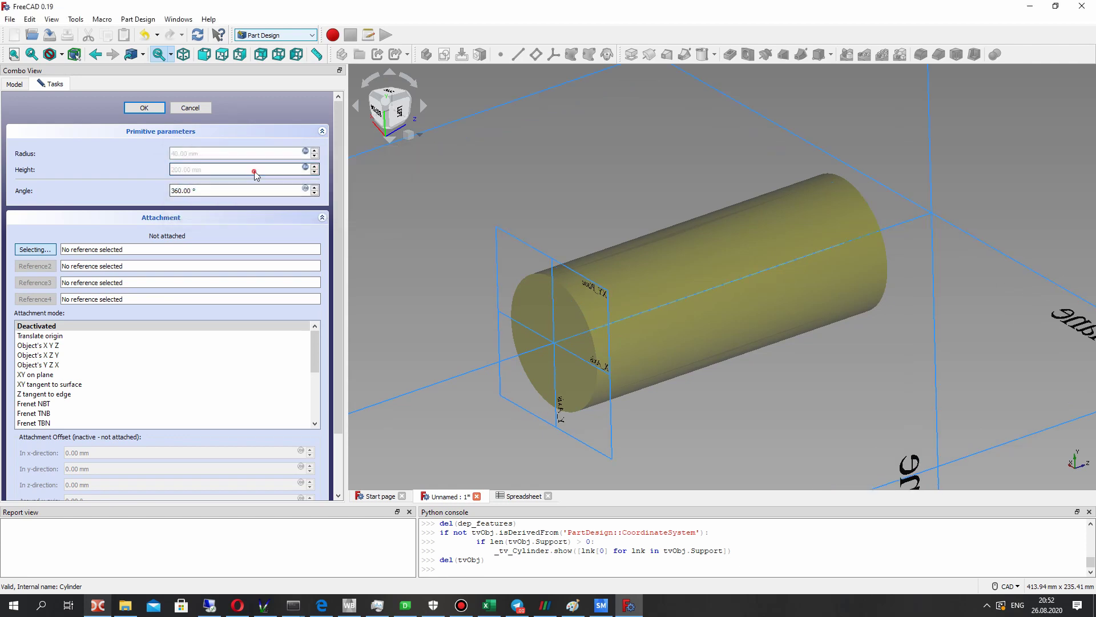
{"action": "left_click", "coordinate": [307, 167]}
{"action": "left_click", "coordinate": [220, 188]}
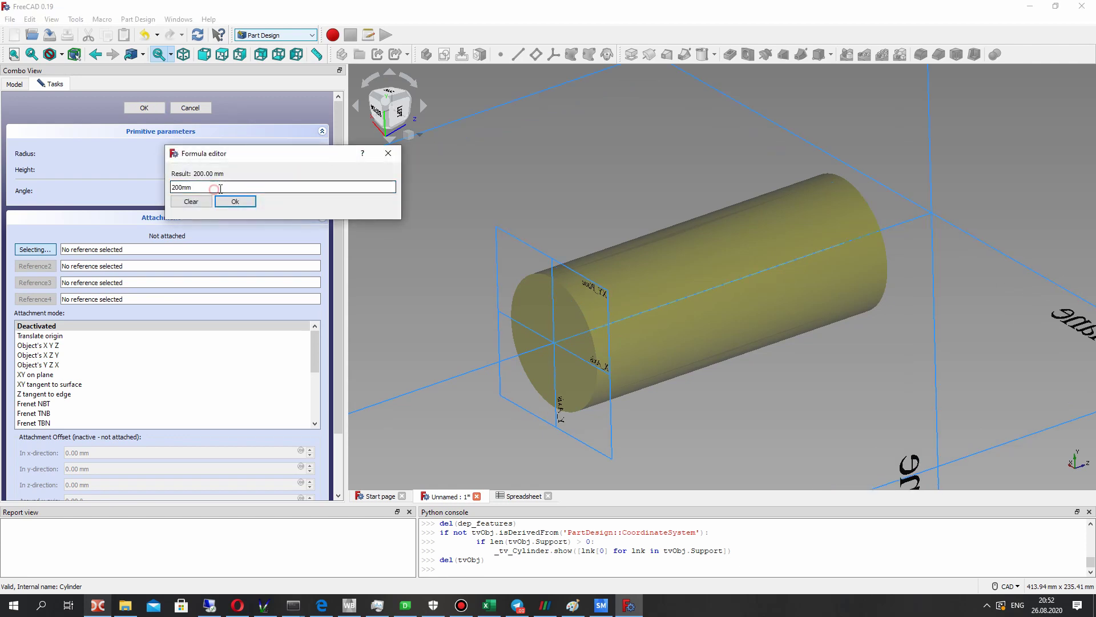
{"action": "left_click_drag", "start_coordinate": [206, 184], "coordinate": [135, 184]}
{"action": "type", "text": "Spre"}
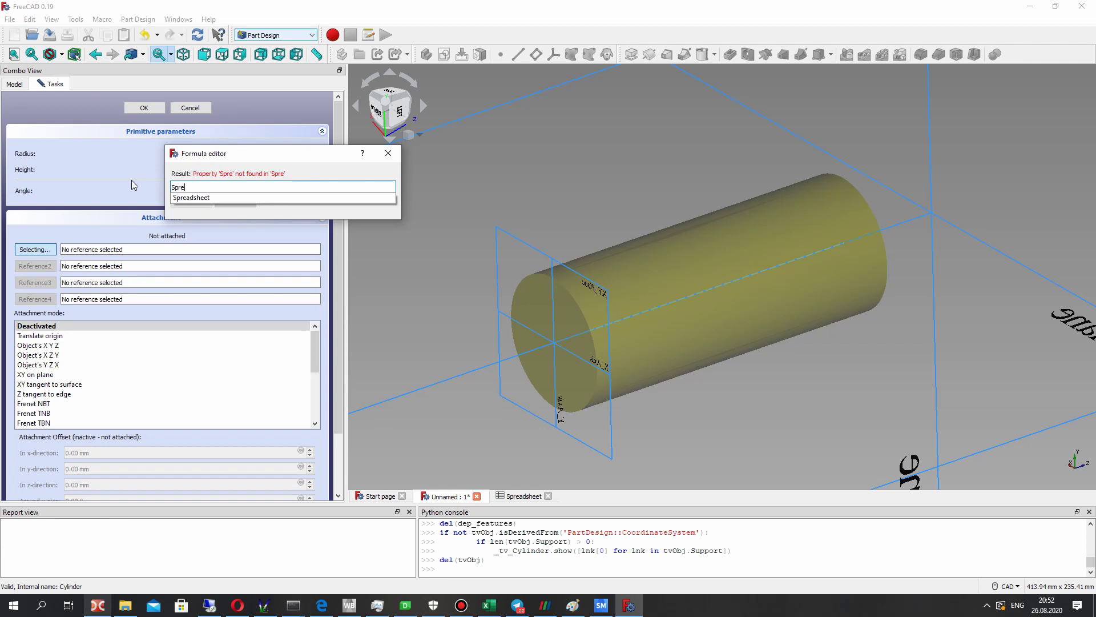
{"action": "key", "text": "Down"}
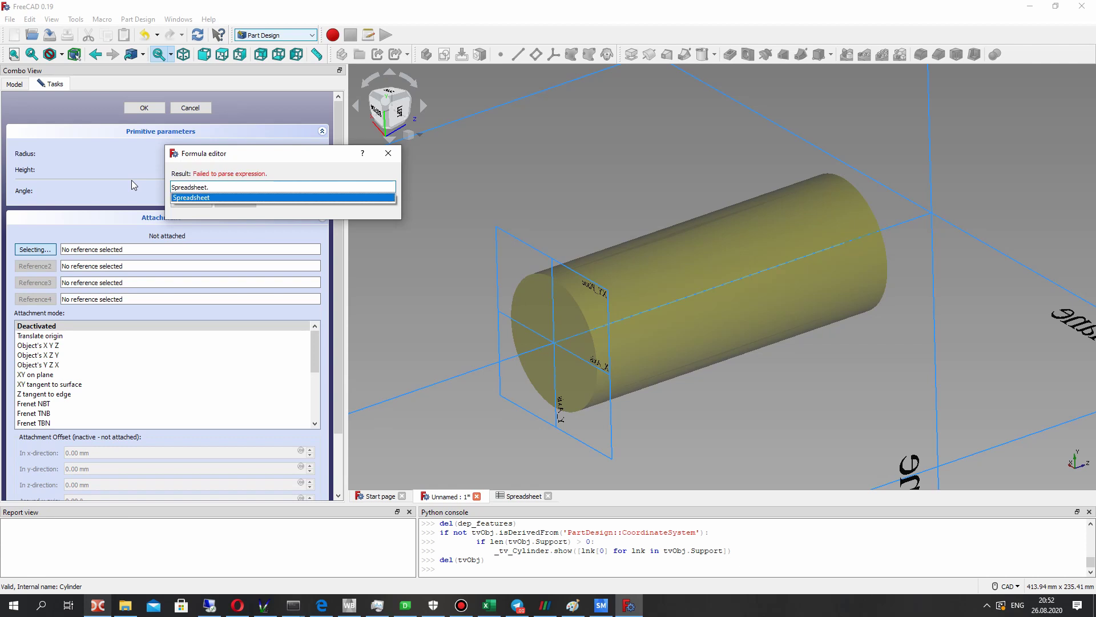
{"action": "type", "text": "C2"}
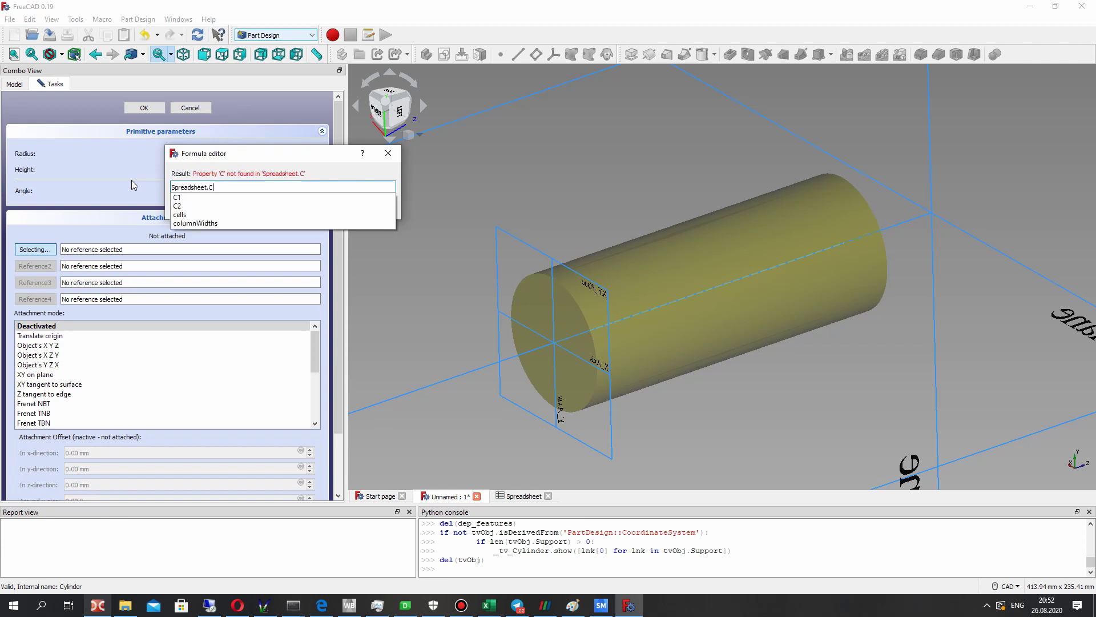
{"action": "key", "text": "BackSpace"}
{"action": "key", "text": "BackSpace"}
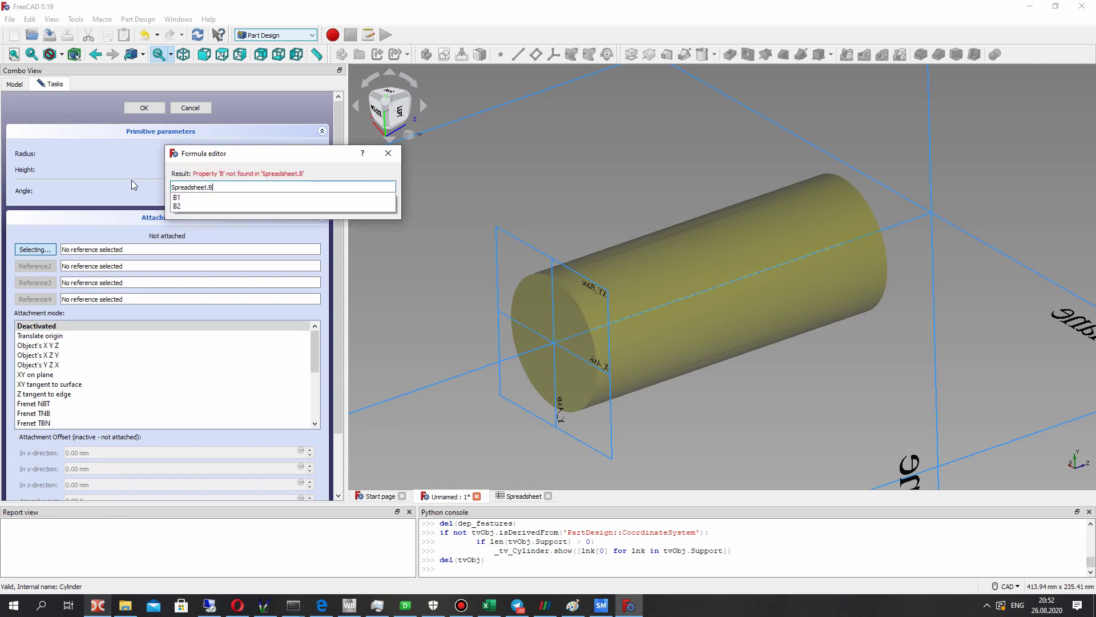
{"action": "type", "text": "C2"}
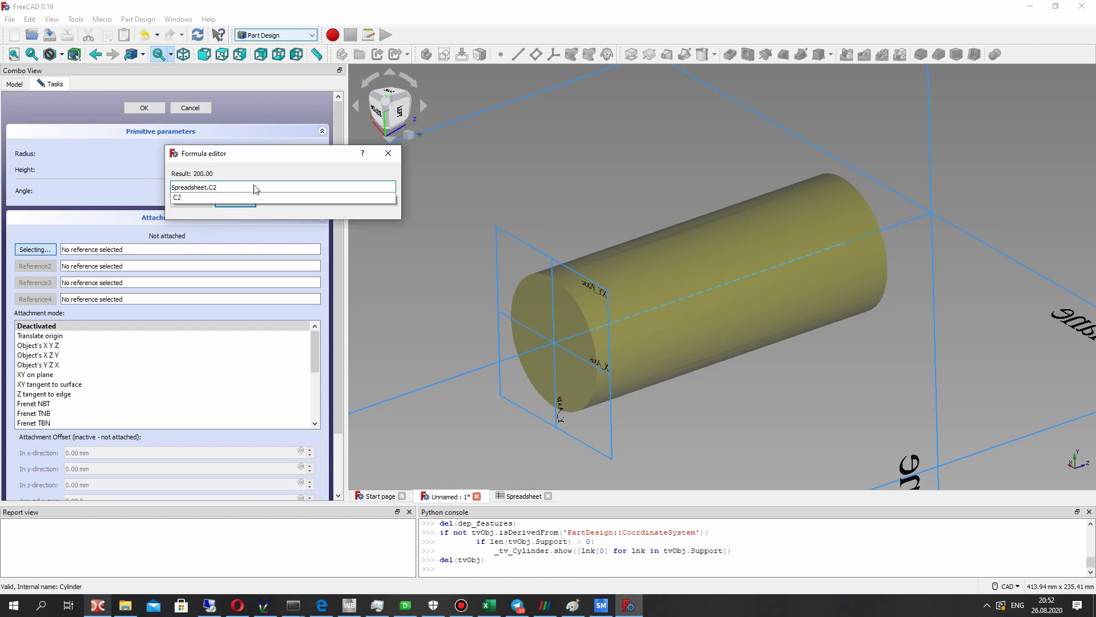
{"action": "key", "text": "Return"}
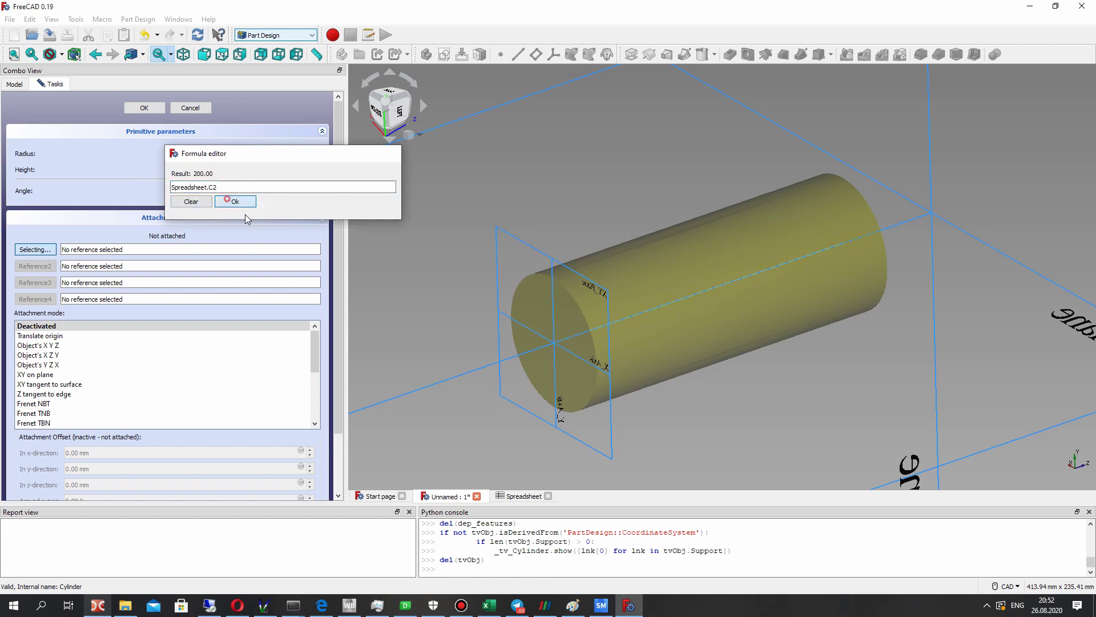
{"action": "left_click", "coordinate": [234, 201]}
Step: Check the L1 value in spreadsheet cell C2, accept the main cylinder's edits and select it in the model tree
{"action": "left_click", "coordinate": [524, 495]}
{"action": "left_click", "coordinate": [532, 127]}
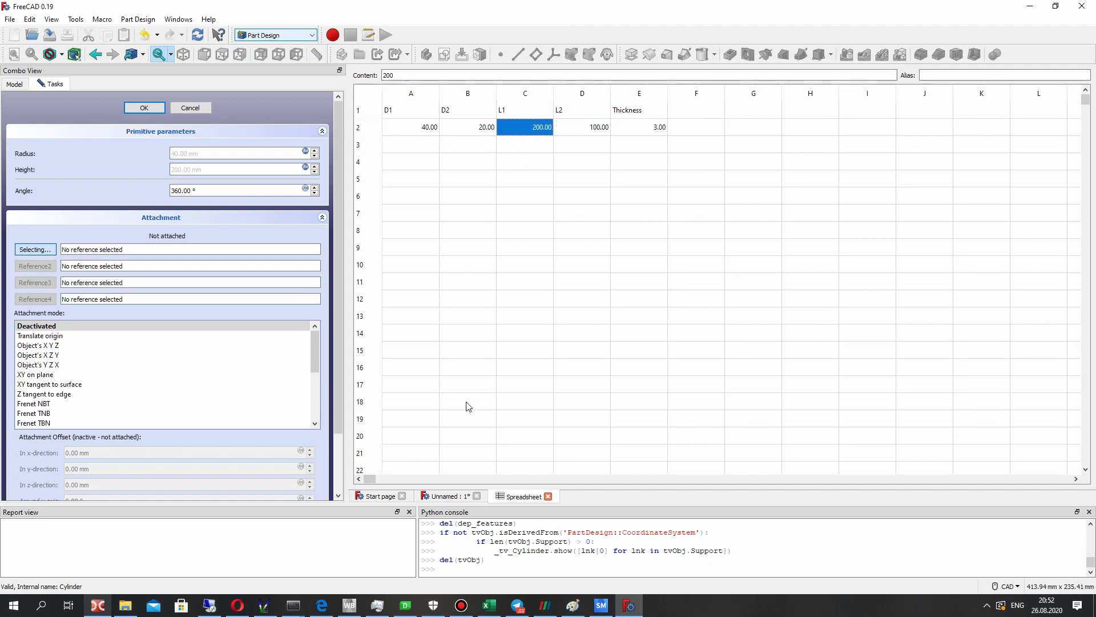
{"action": "left_click", "coordinate": [445, 497]}
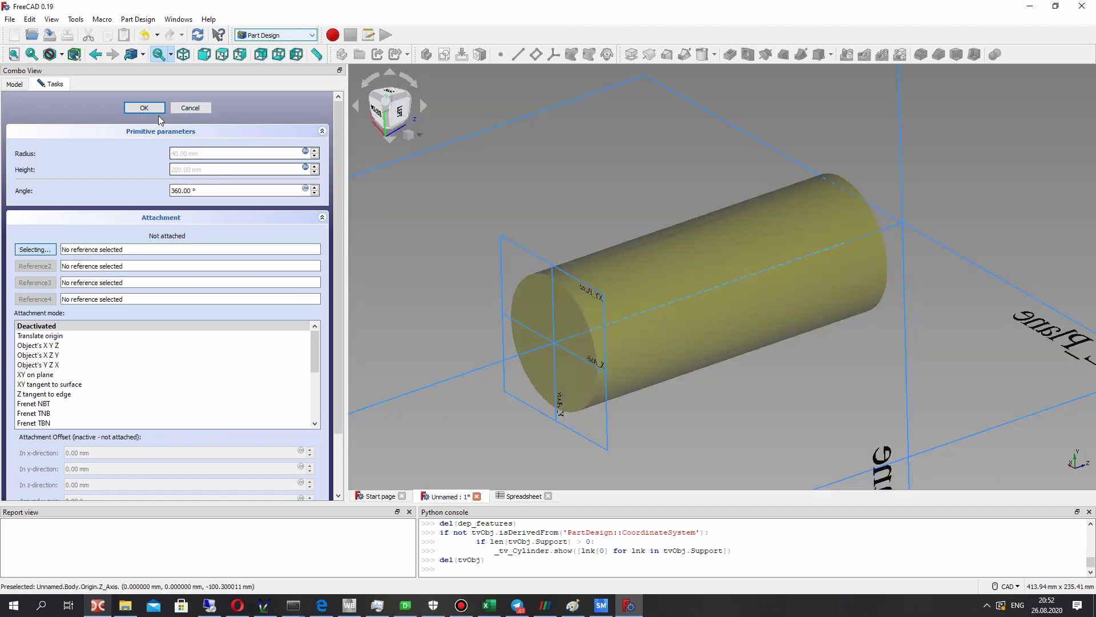
{"action": "left_click", "coordinate": [142, 108]}
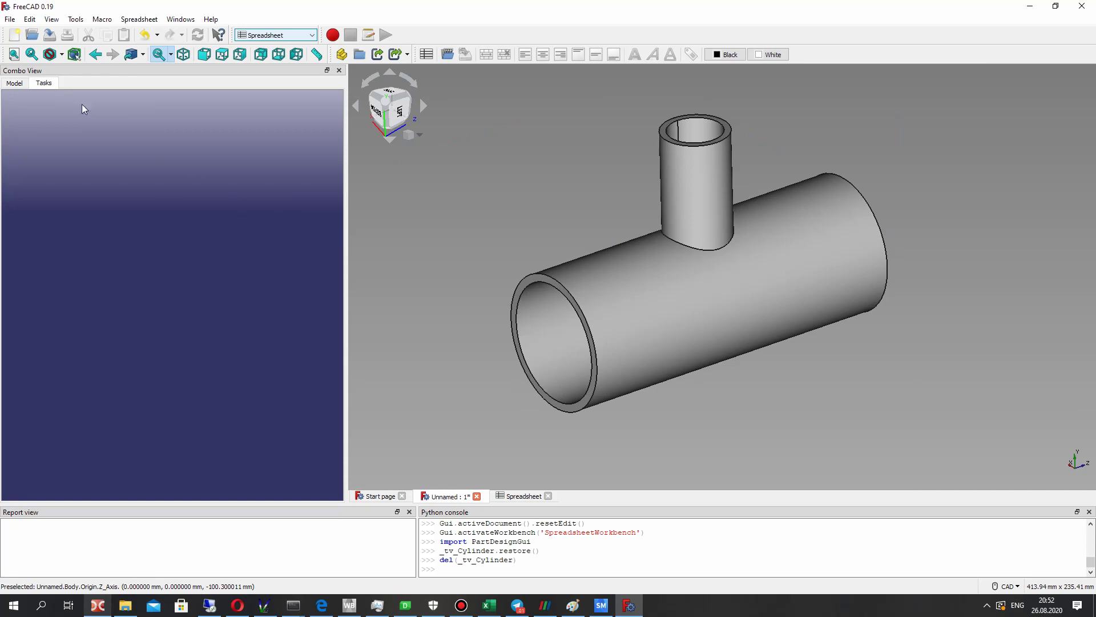
{"action": "left_click", "coordinate": [15, 82]}
{"action": "left_click", "coordinate": [63, 153]}
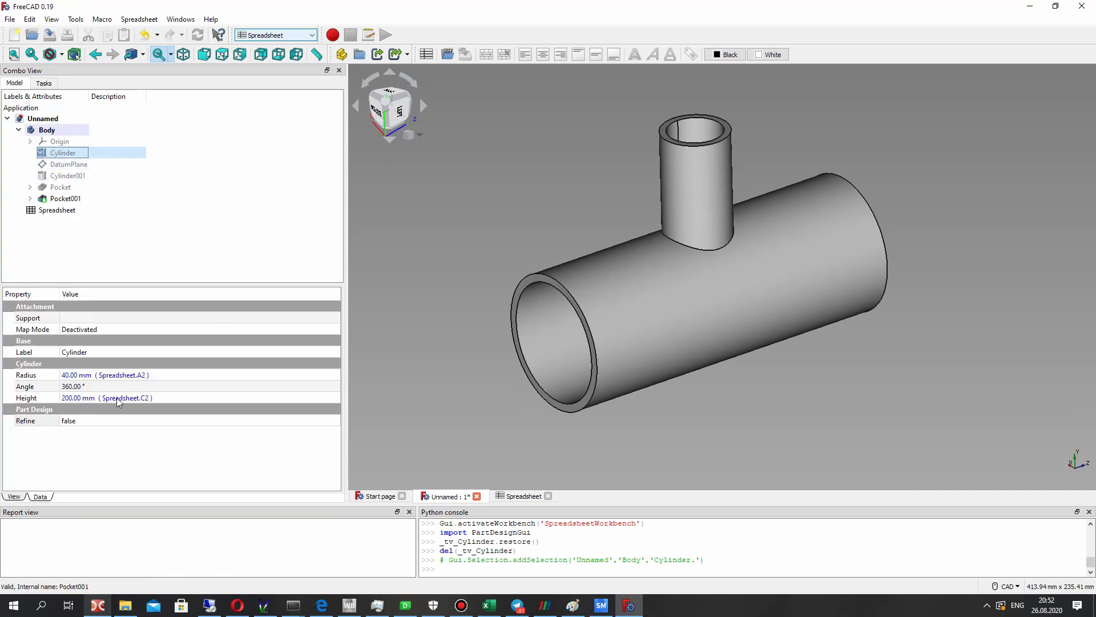
Step: Set the DatumPlane's z-direction attachment offset to the formula -Spreadsheet.C2/2 and recompute the document
{"action": "left_click", "coordinate": [66, 164]}
{"action": "right_click", "coordinate": [67, 166]}
{"action": "left_click", "coordinate": [94, 173]}
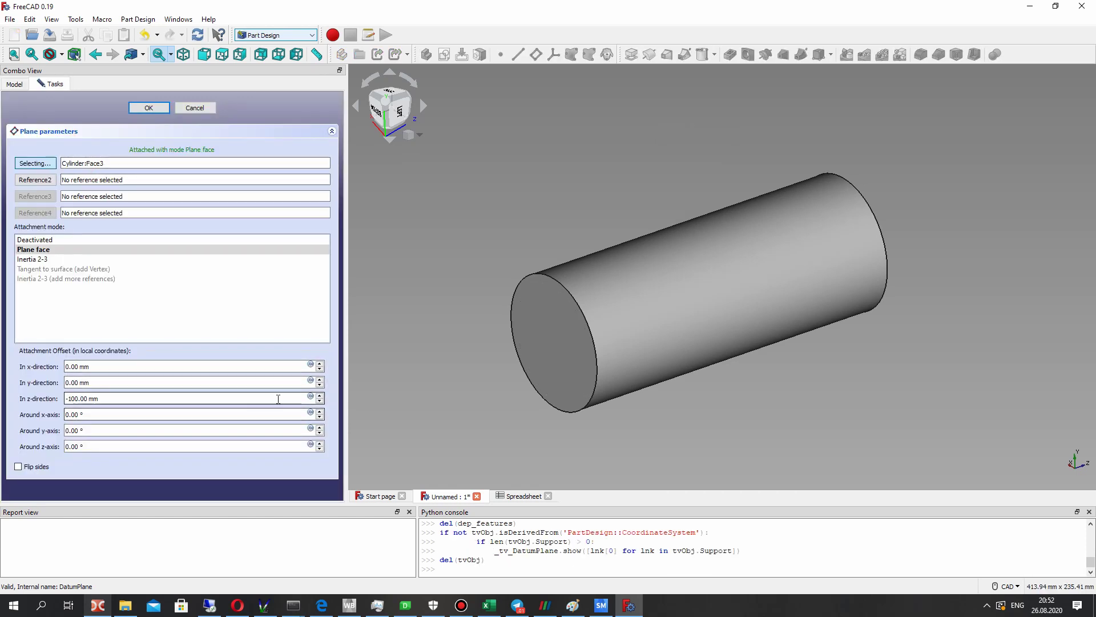
{"action": "left_click", "coordinate": [310, 396]}
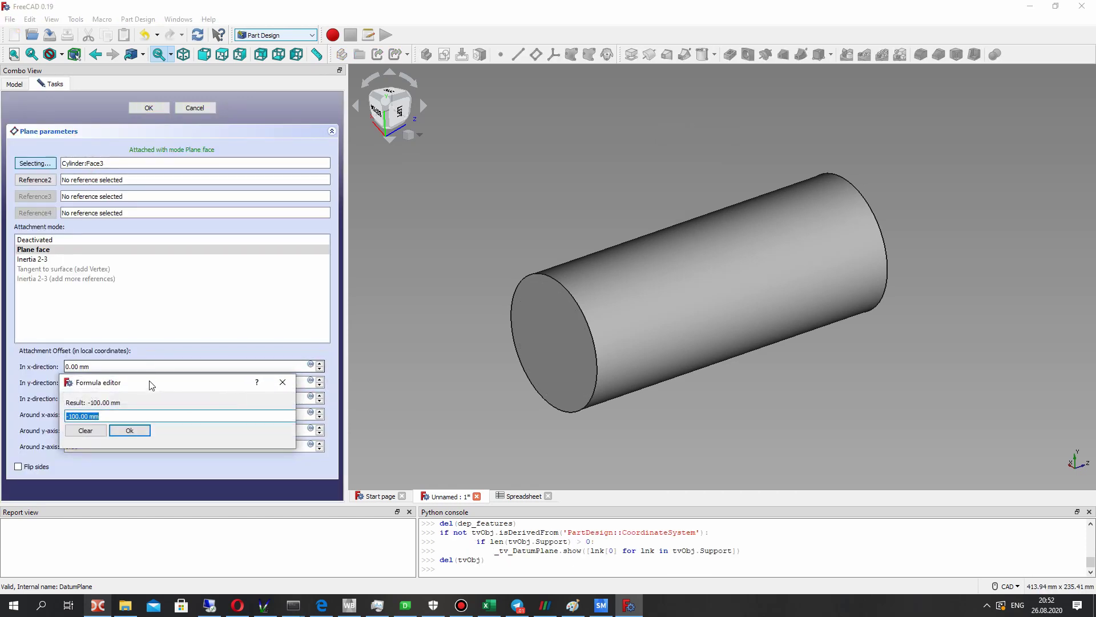
{"action": "left_click_drag", "start_coordinate": [153, 386], "coordinate": [421, 174]}
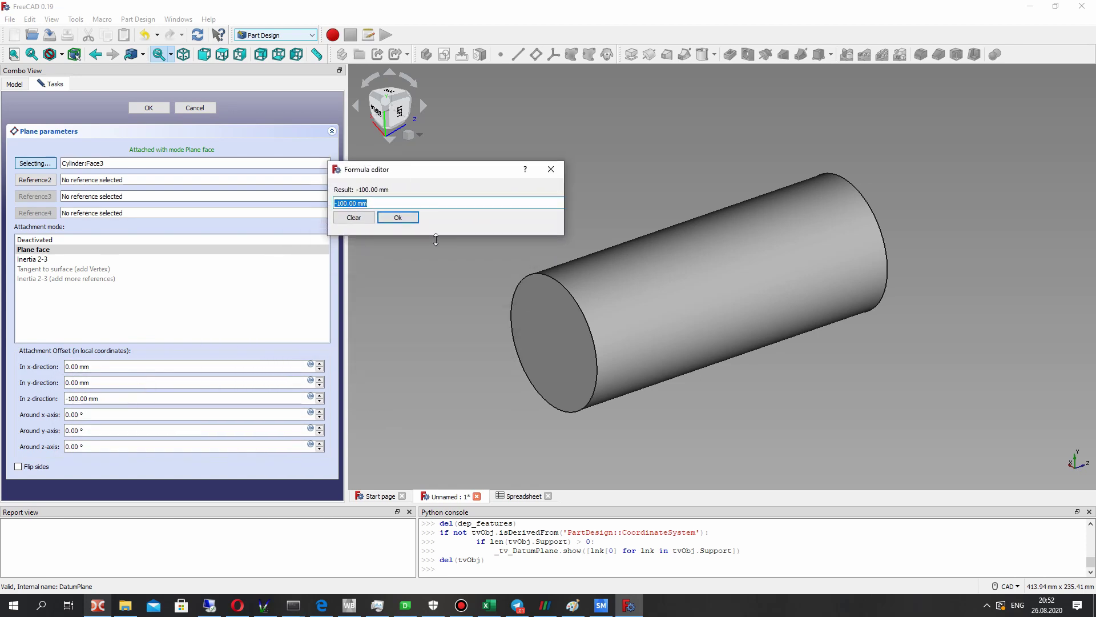
{"action": "type", "text": "-Spreadsheet."}
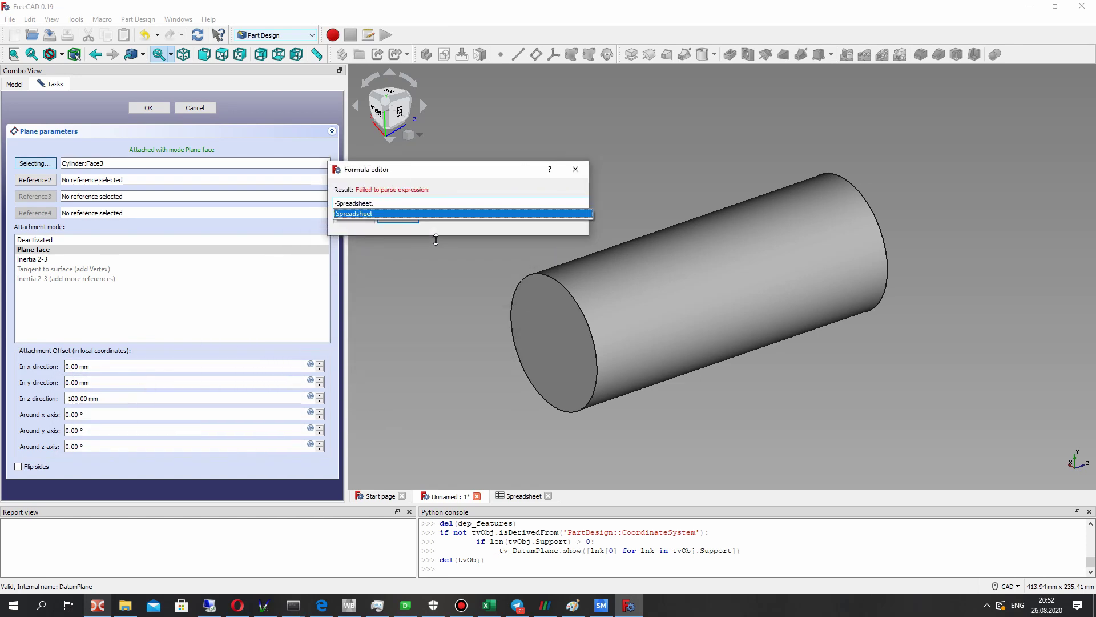
{"action": "type", "text": "C2"}
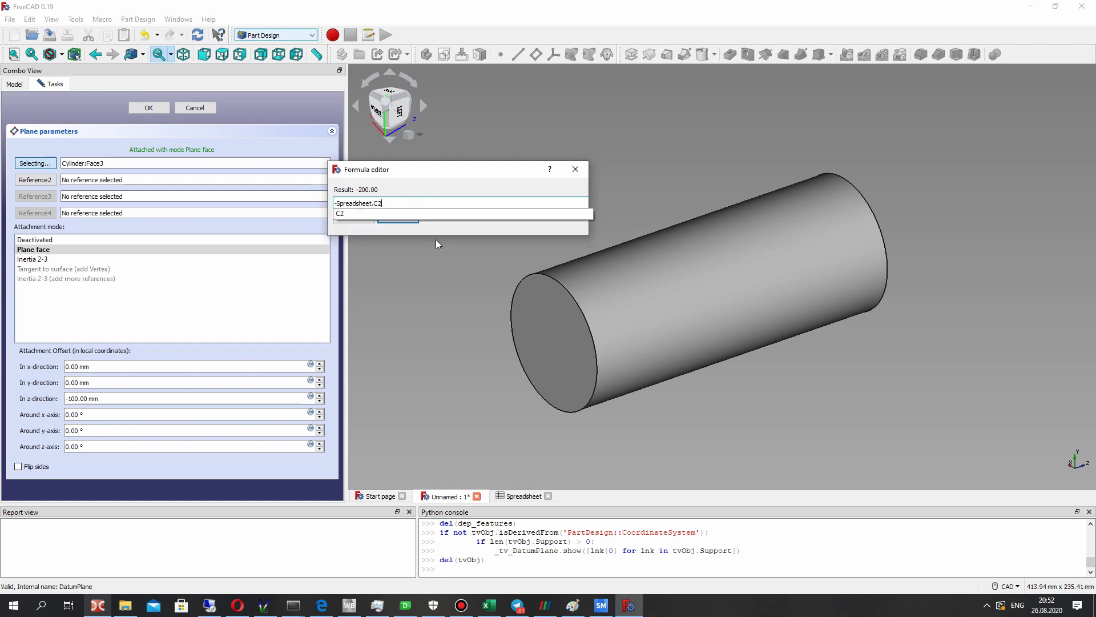
{"action": "key", "text": "Return"}
{"action": "type", "text": "/2"}
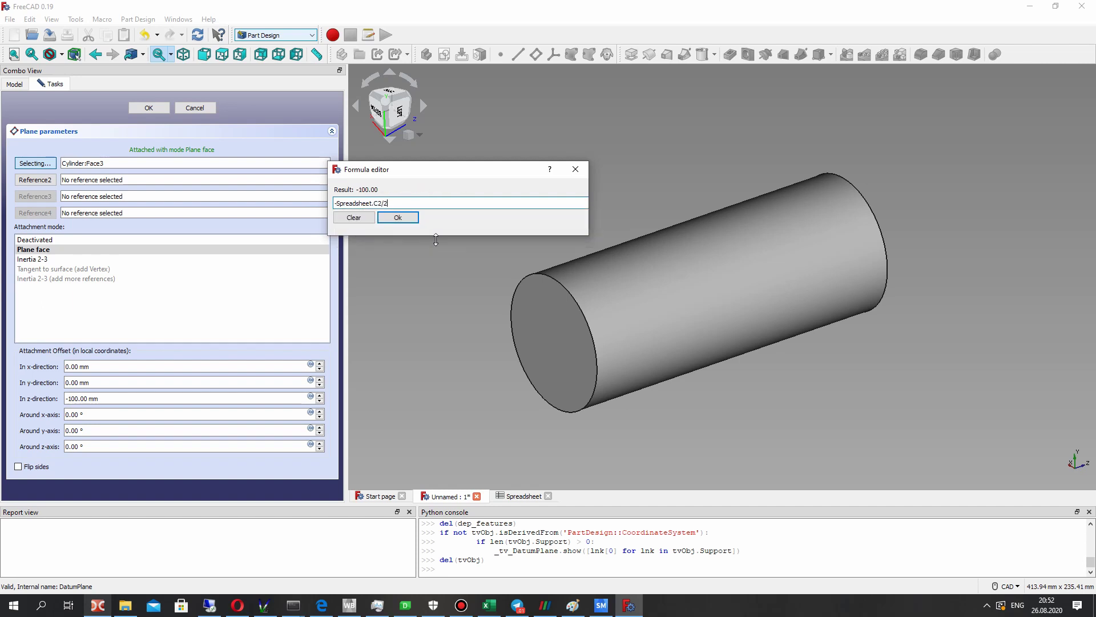
{"action": "triple_click", "coordinate": [404, 203]}
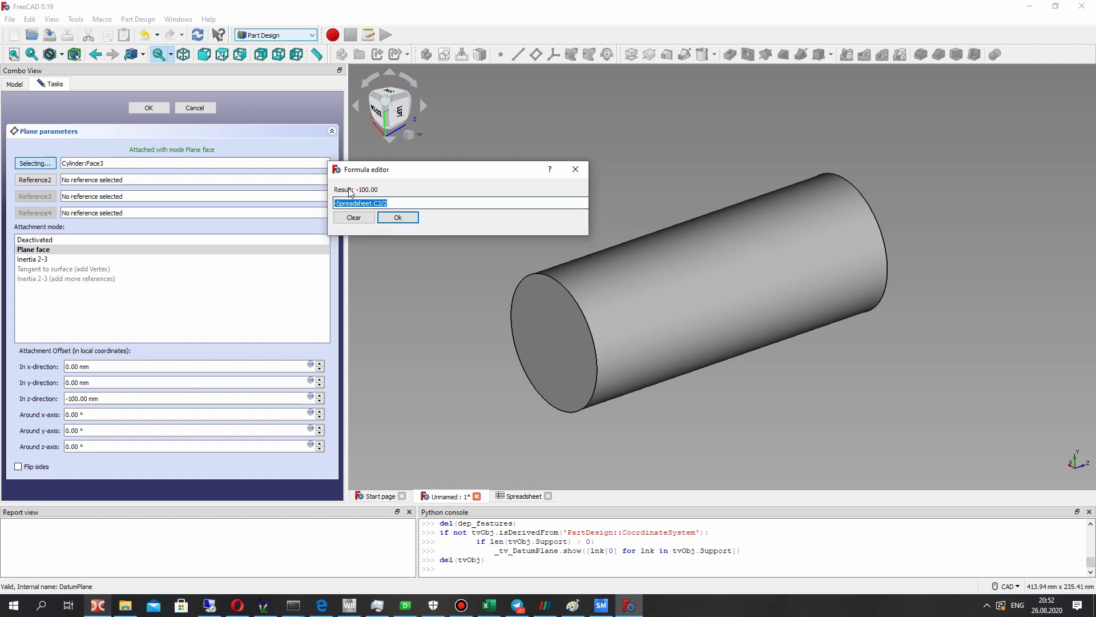
{"action": "left_click", "coordinate": [399, 203]}
{"action": "left_click", "coordinate": [397, 217]}
{"action": "left_click", "coordinate": [149, 108]}
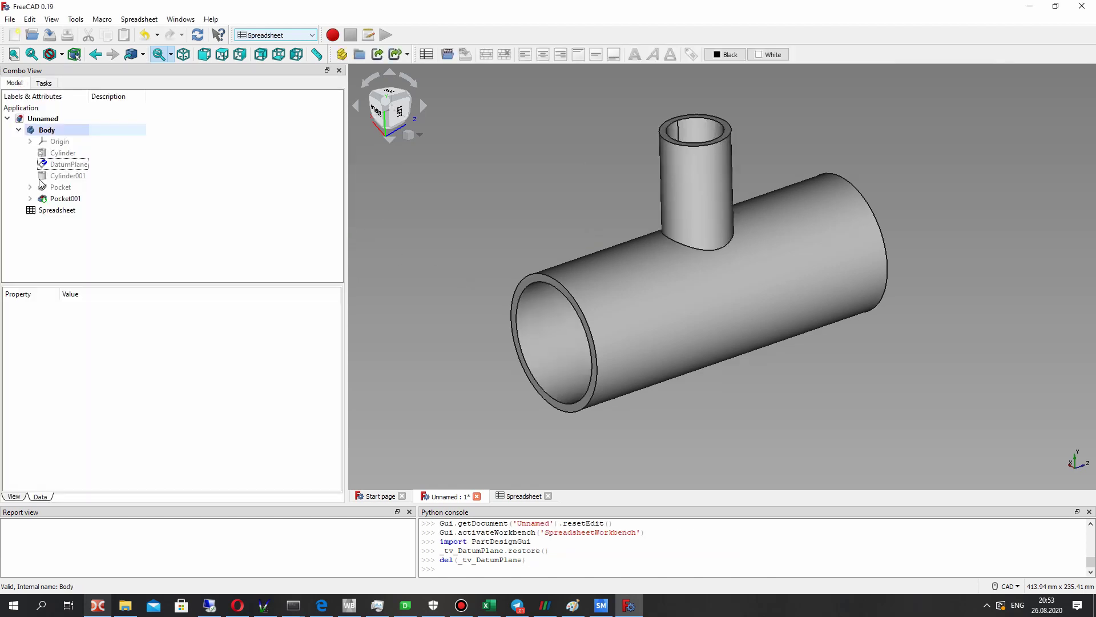
{"action": "left_click", "coordinate": [197, 36]}
Step: Edit the branch cylinder Cylinder001 and link its radius to the formula Spreadsheet.B2
{"action": "left_click", "coordinate": [63, 176]}
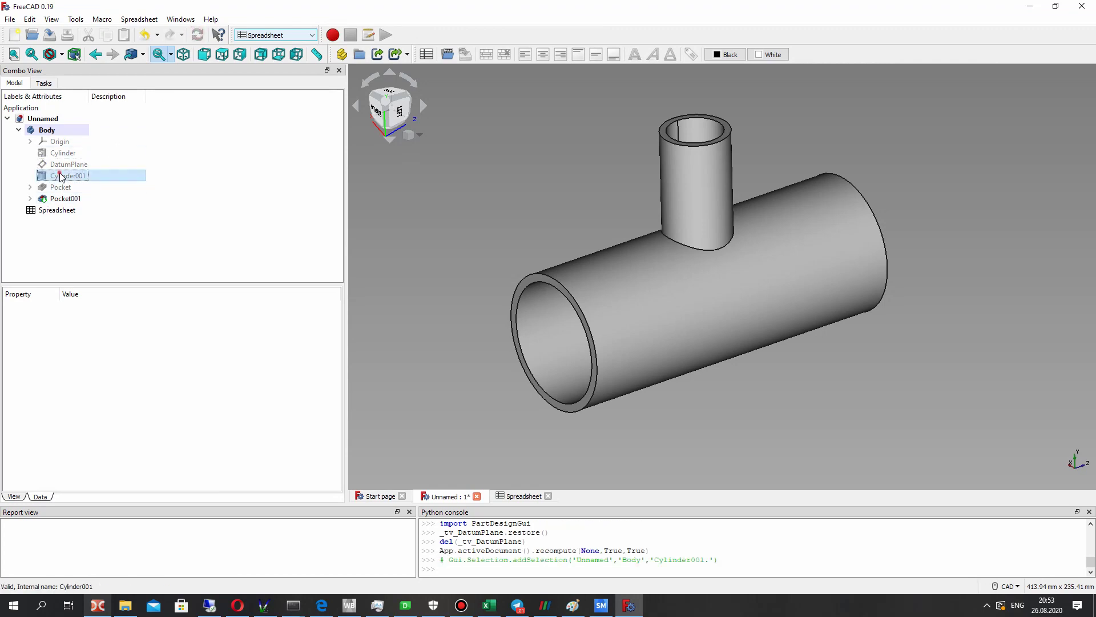
{"action": "right_click", "coordinate": [62, 177]}
{"action": "left_click", "coordinate": [101, 181]}
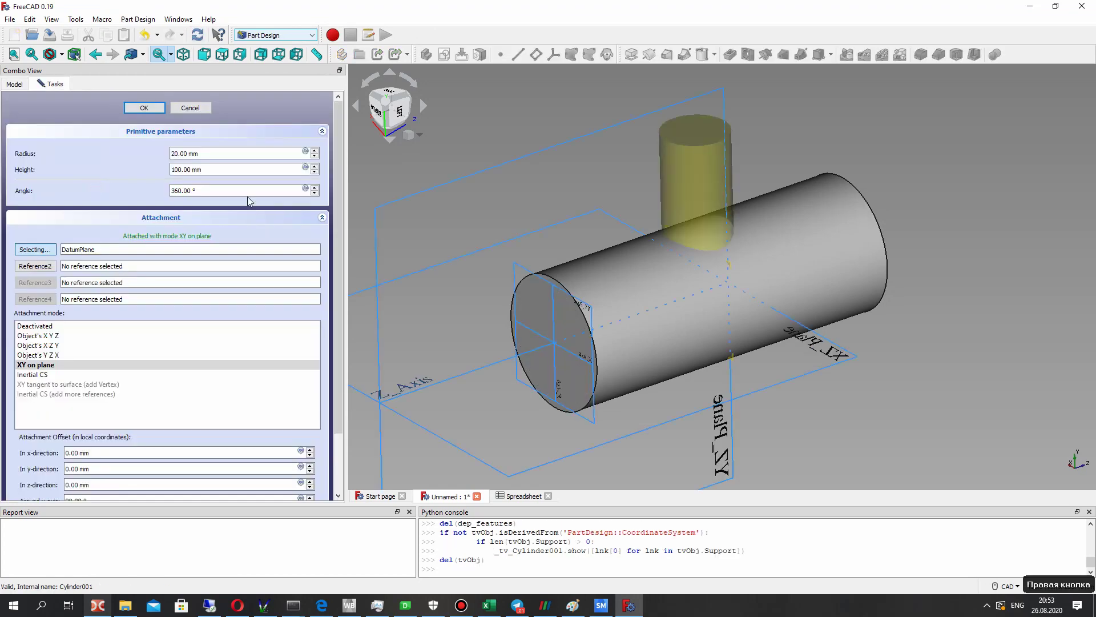
{"action": "left_click", "coordinate": [186, 168]}
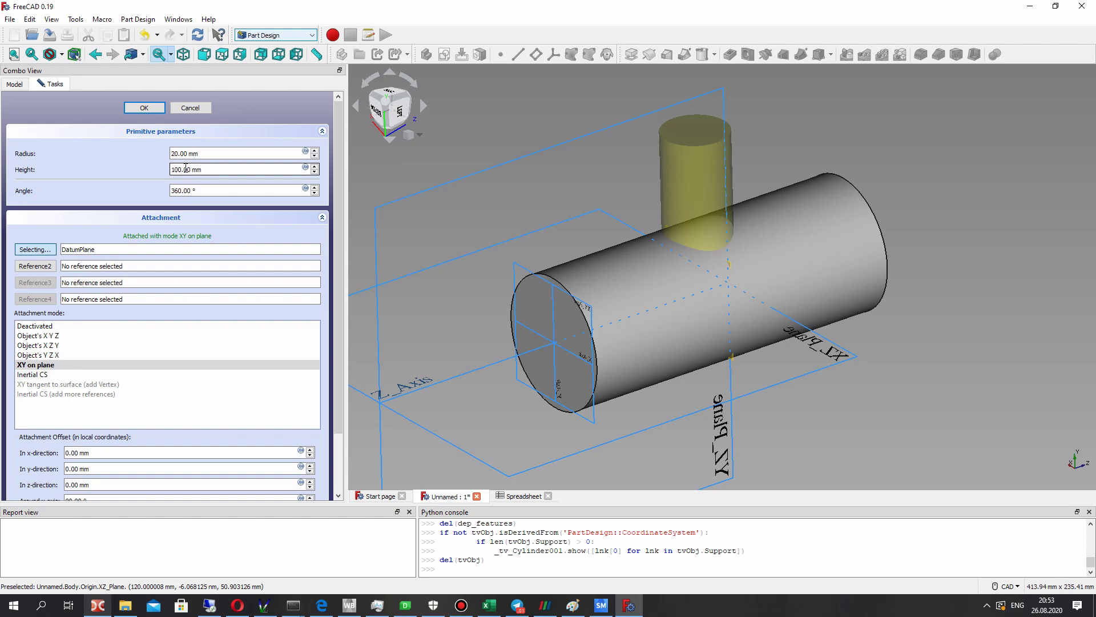
{"action": "left_click", "coordinate": [306, 151]}
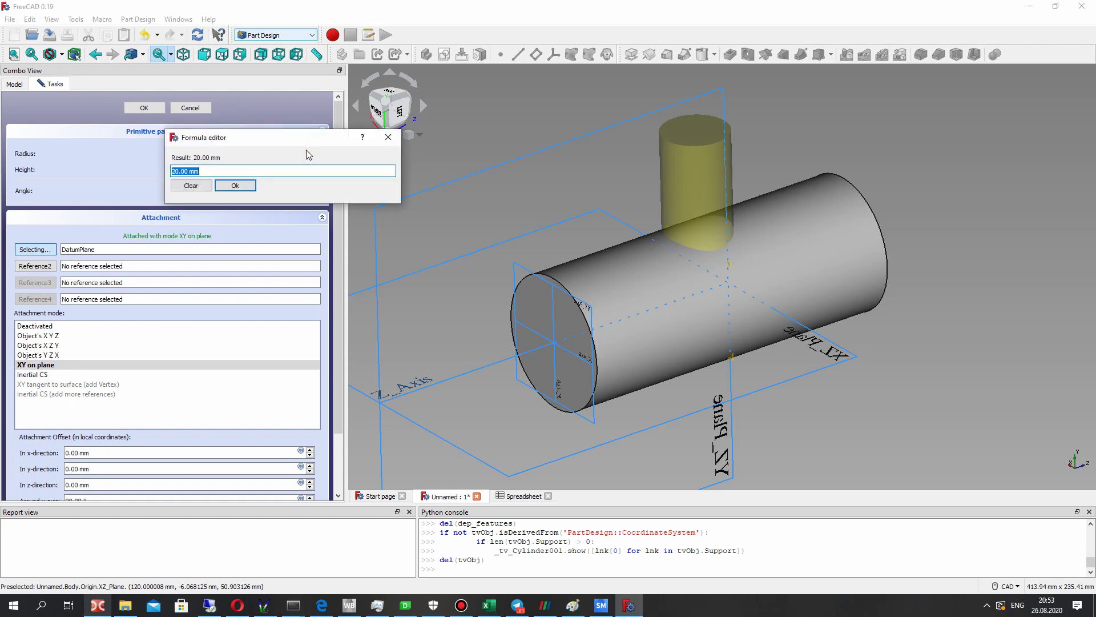
{"action": "type", "text": "Spreadsheet.B2"}
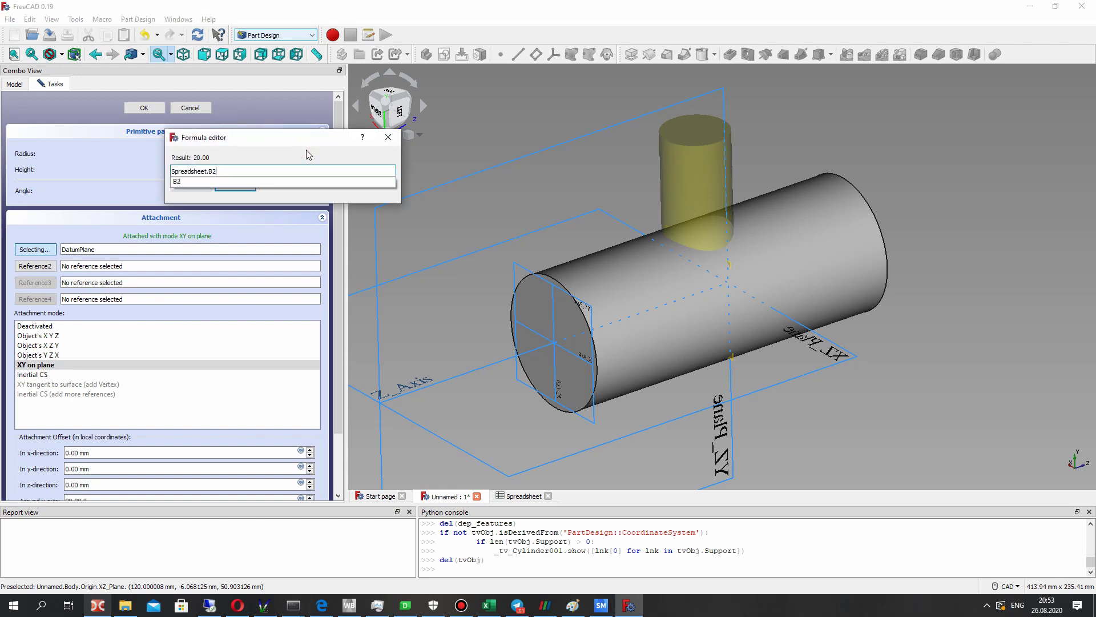
{"action": "key", "text": "Return"}
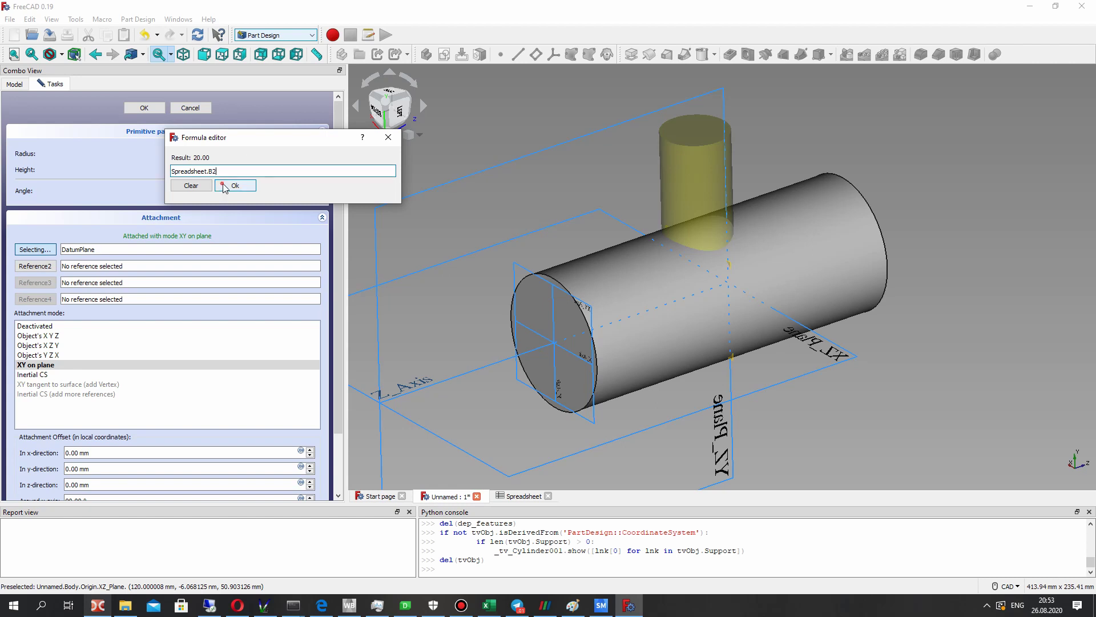
{"action": "left_click", "coordinate": [226, 188]}
Step: Link the branch cylinder's height to the formula Spreadsheet.D2 and accept the primitive's edits
{"action": "left_click", "coordinate": [306, 167]}
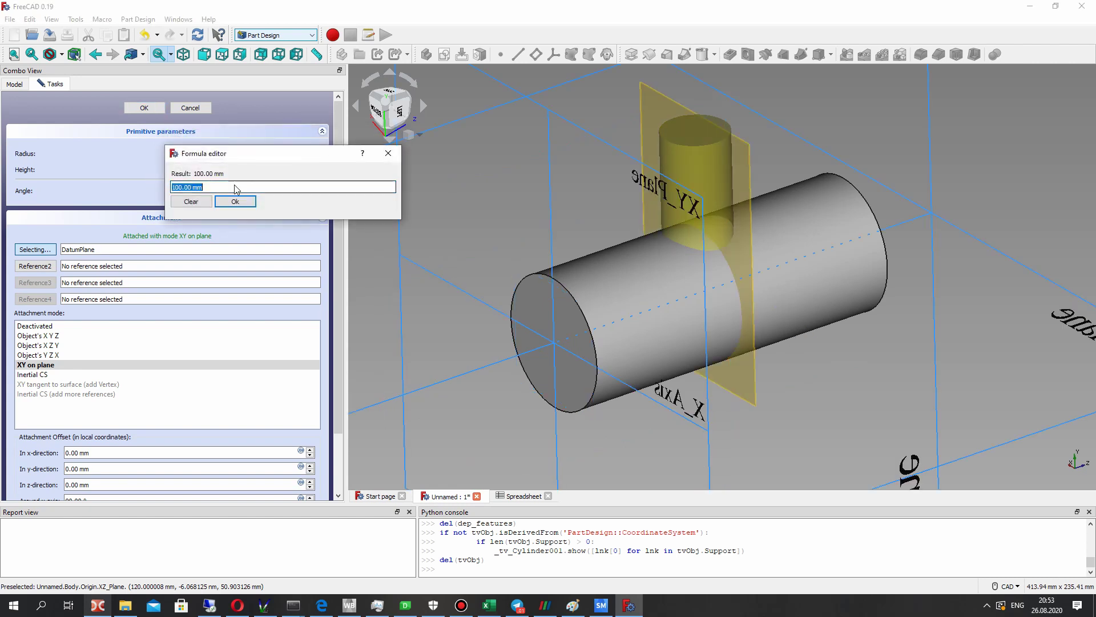
{"action": "type", "text": "Spreadsheet.C2"}
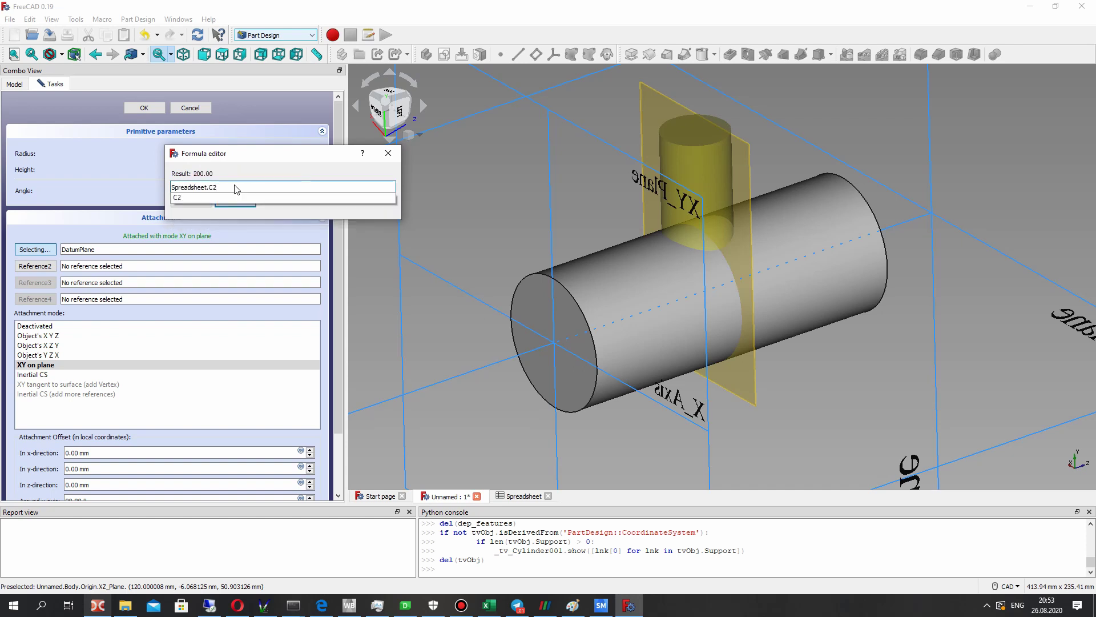
{"action": "key", "text": "BackSpace"}
{"action": "key", "text": "BackSpace"}
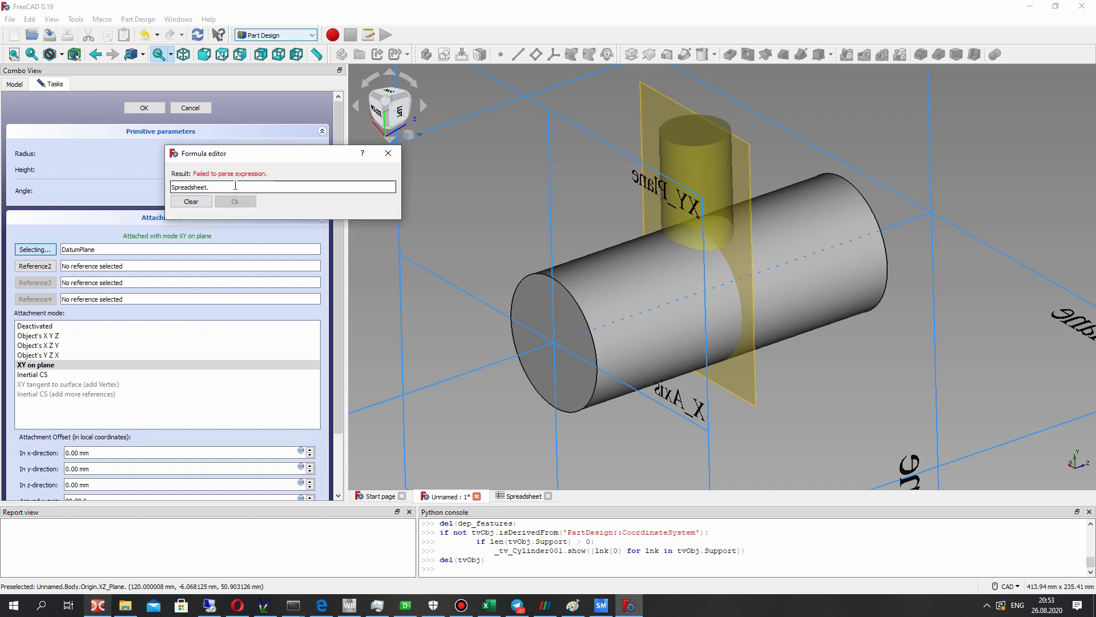
{"action": "type", "text": "D2"}
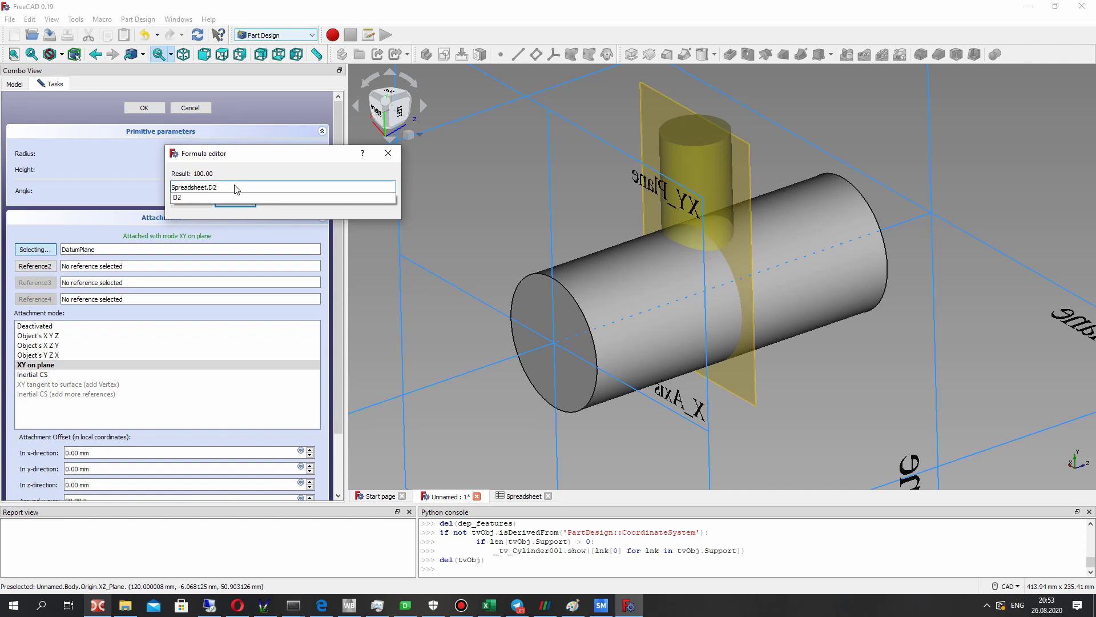
{"action": "left_click", "coordinate": [235, 200]}
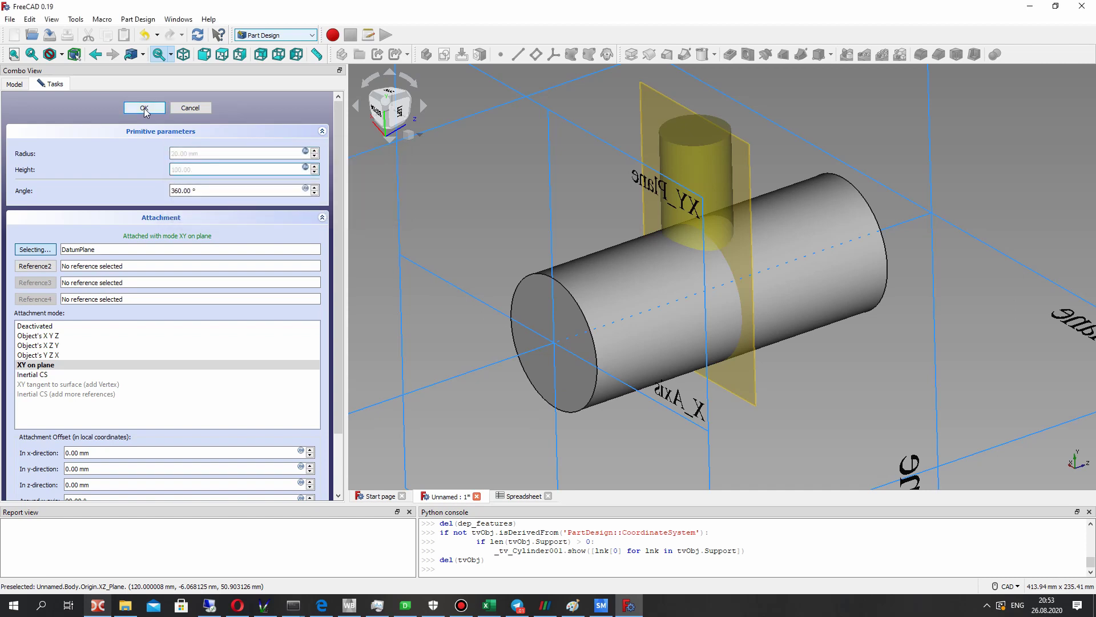
{"action": "left_click", "coordinate": [144, 108]}
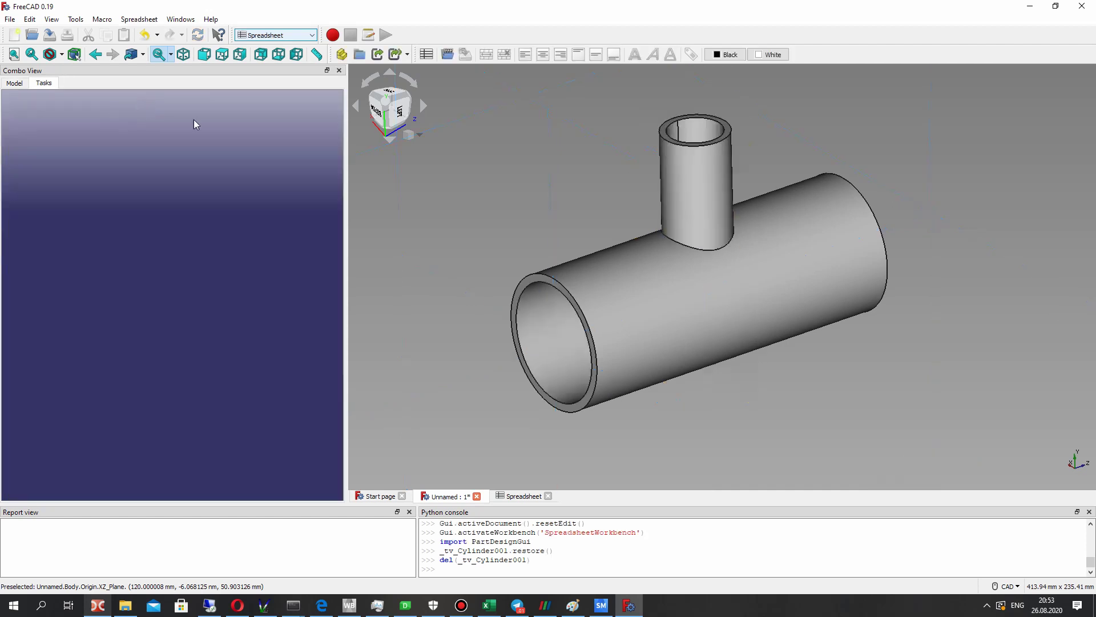
Step: Examine Pocket, Pocket001 and Sketch001 in the model tree to identify which bore each one defines
{"action": "left_click", "coordinate": [13, 85]}
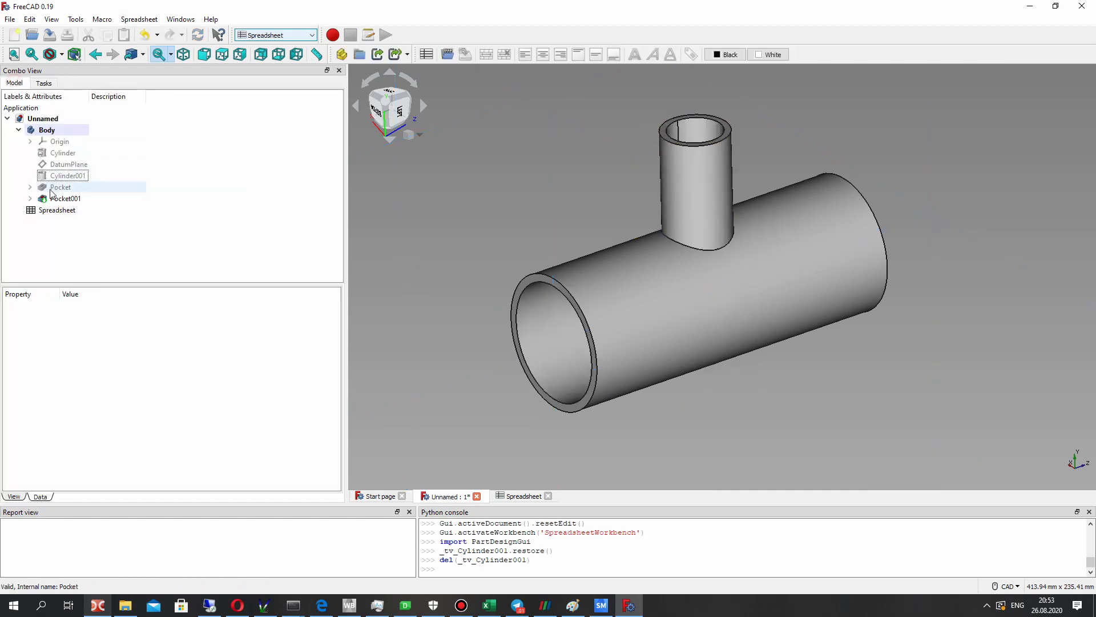
{"action": "left_click", "coordinate": [57, 186]}
{"action": "right_click", "coordinate": [60, 186]}
{"action": "left_click", "coordinate": [30, 198]}
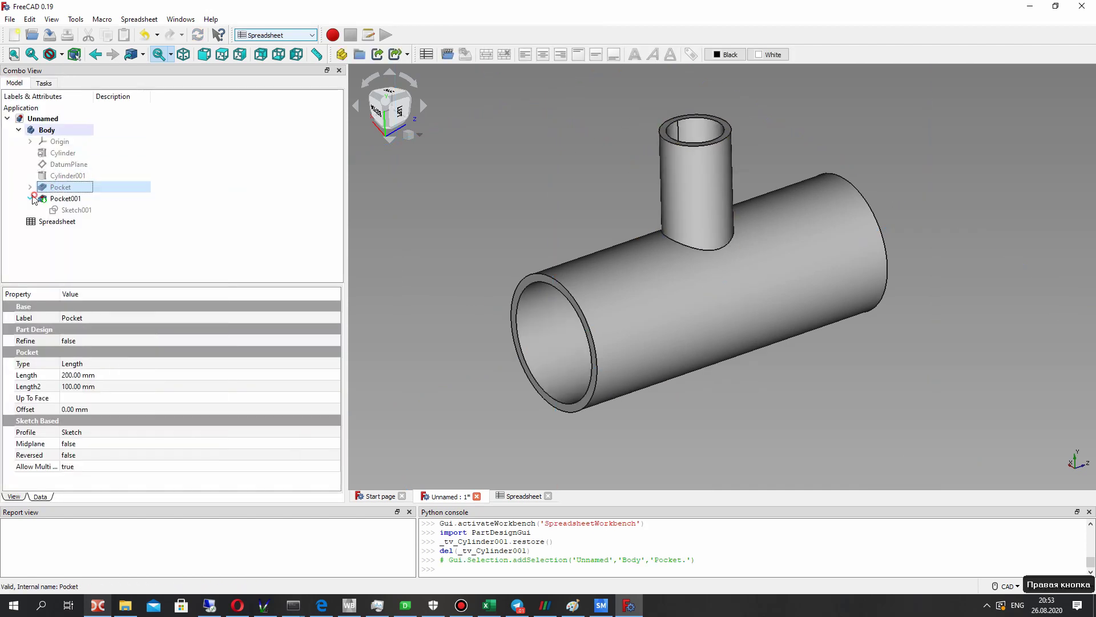
{"action": "left_click", "coordinate": [57, 198]}
{"action": "key", "text": "space"}
{"action": "key", "text": "space"}
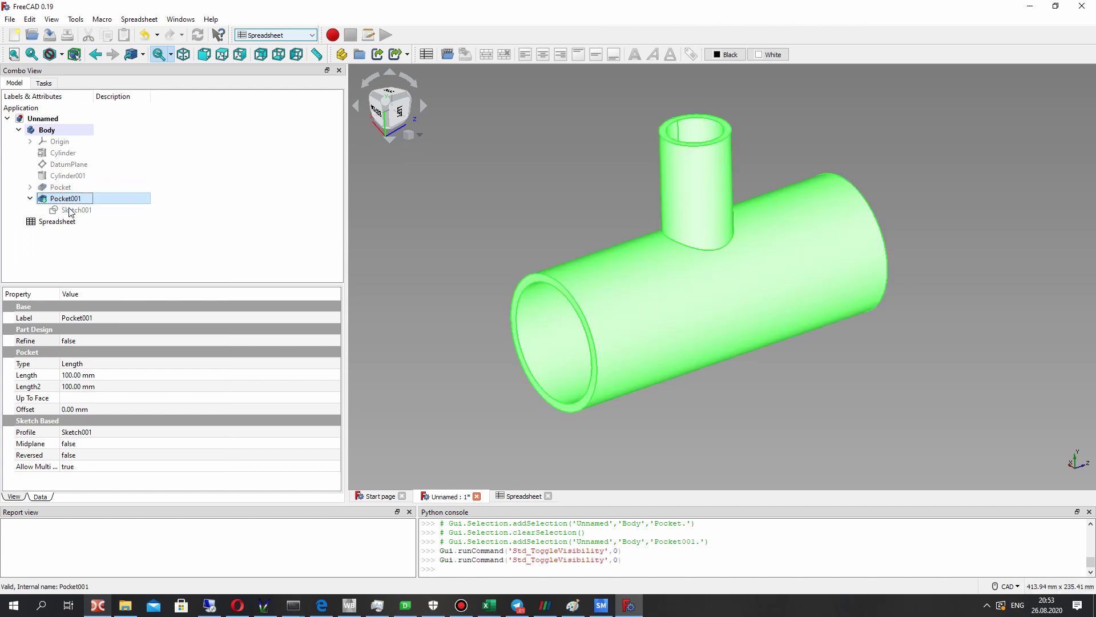
{"action": "left_click", "coordinate": [69, 212]}
{"action": "left_click", "coordinate": [29, 198]}
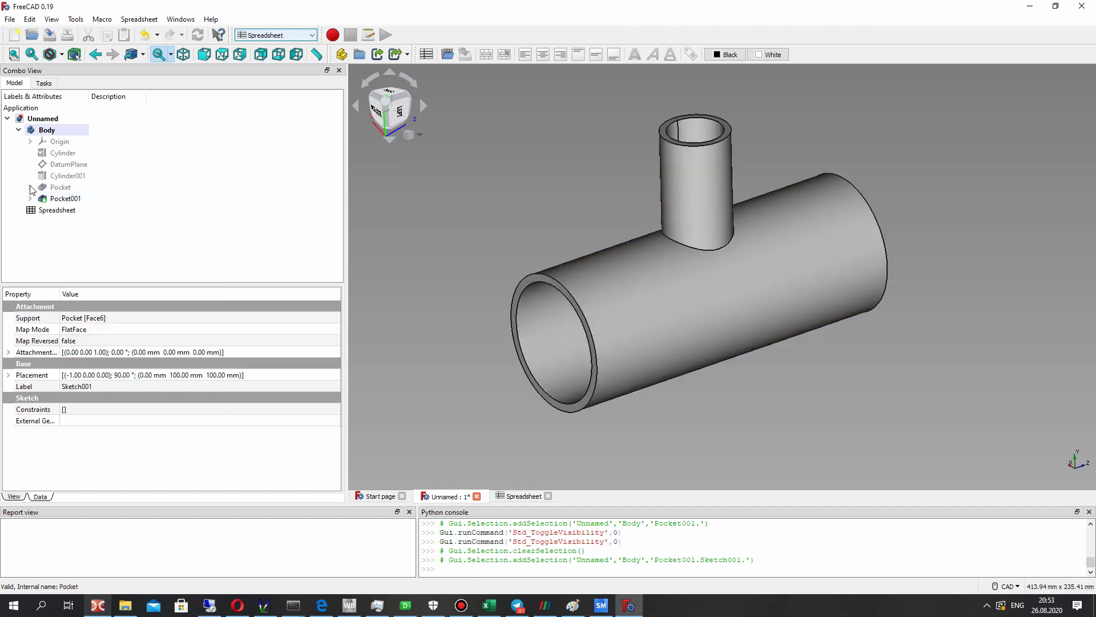
Step: Open the sketch under Pocket for editing and add a radius constraint to the main bore circle
{"action": "left_click", "coordinate": [29, 186]}
{"action": "right_click", "coordinate": [60, 198]}
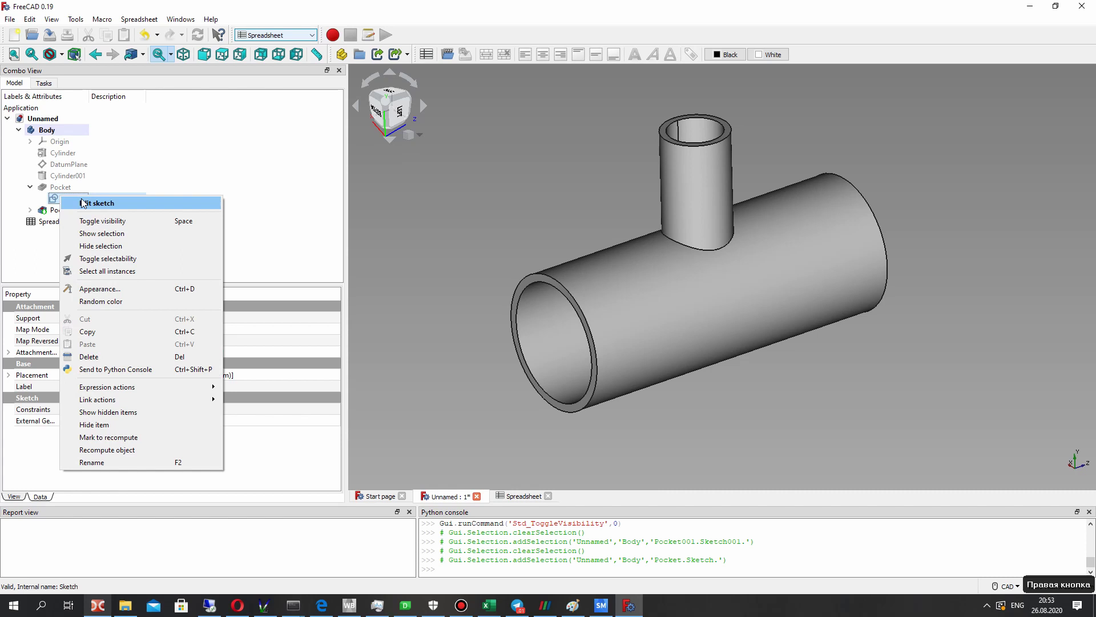
{"action": "left_click", "coordinate": [92, 203]}
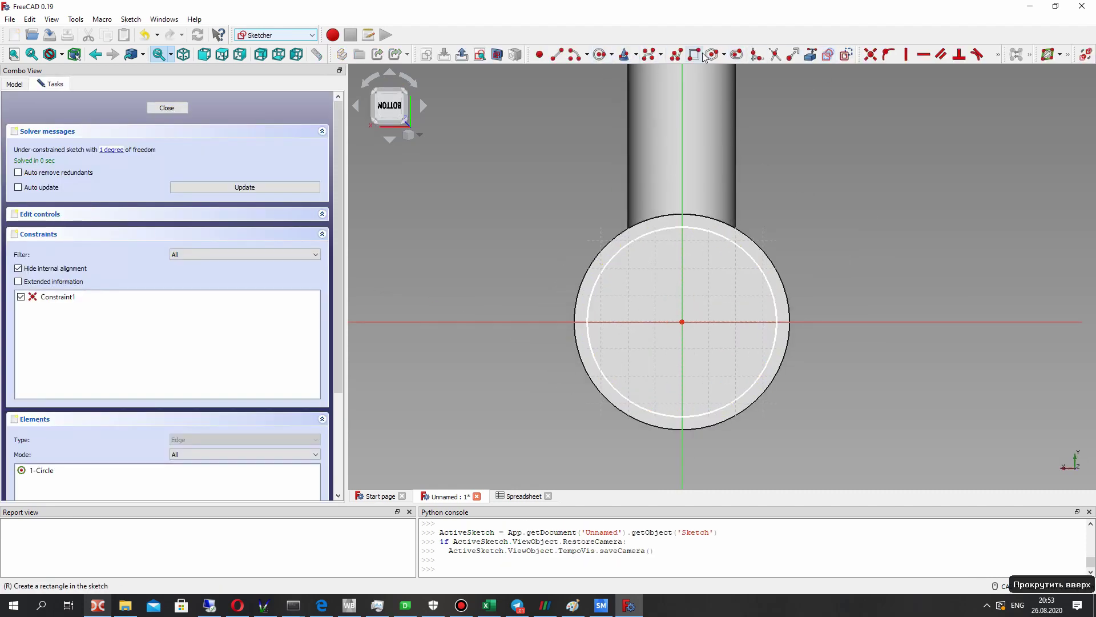
{"action": "left_click", "coordinate": [702, 228]}
{"action": "left_click", "coordinate": [999, 55]}
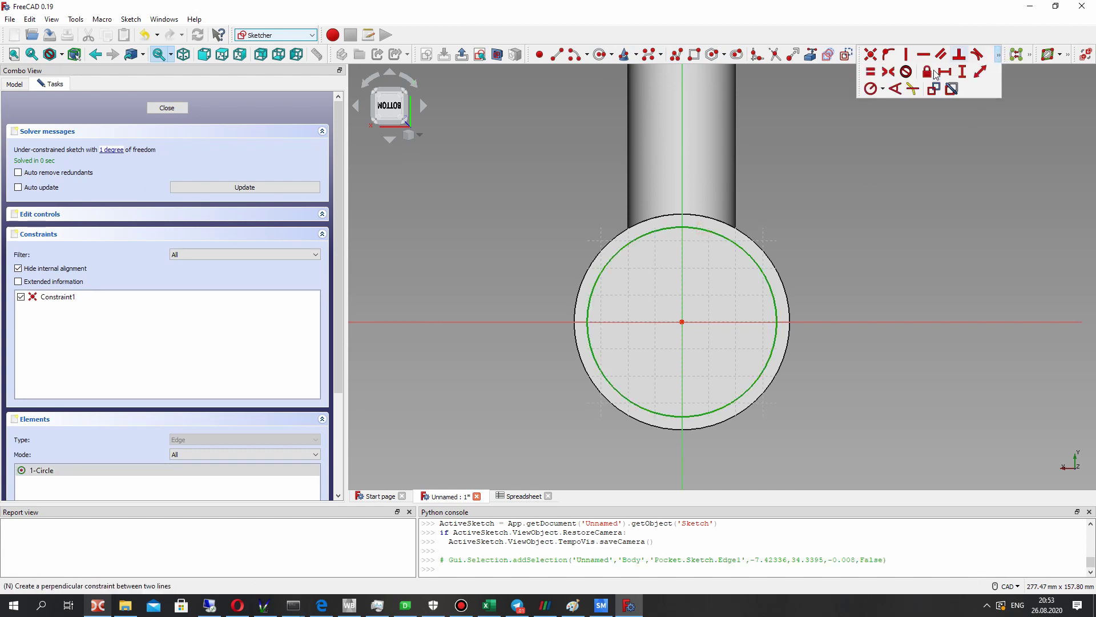
{"action": "left_click", "coordinate": [873, 88]}
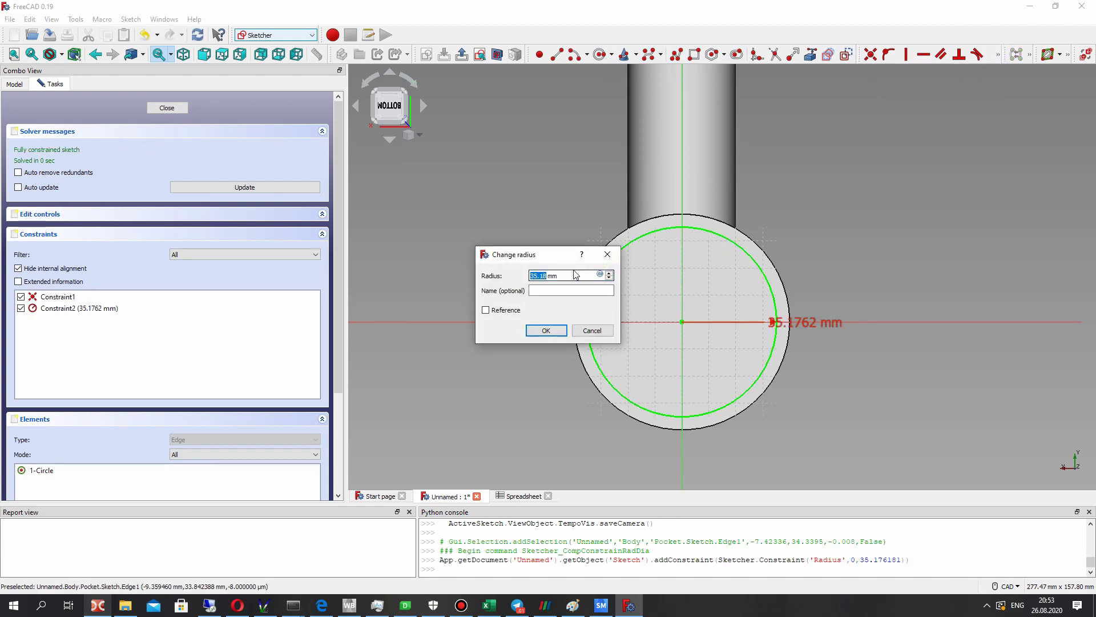
Step: Link the main bore circle's radius to the formula Spreadsheet.A2-Spreadsheet.E2 and close the sketch
{"action": "left_click", "coordinate": [599, 274]}
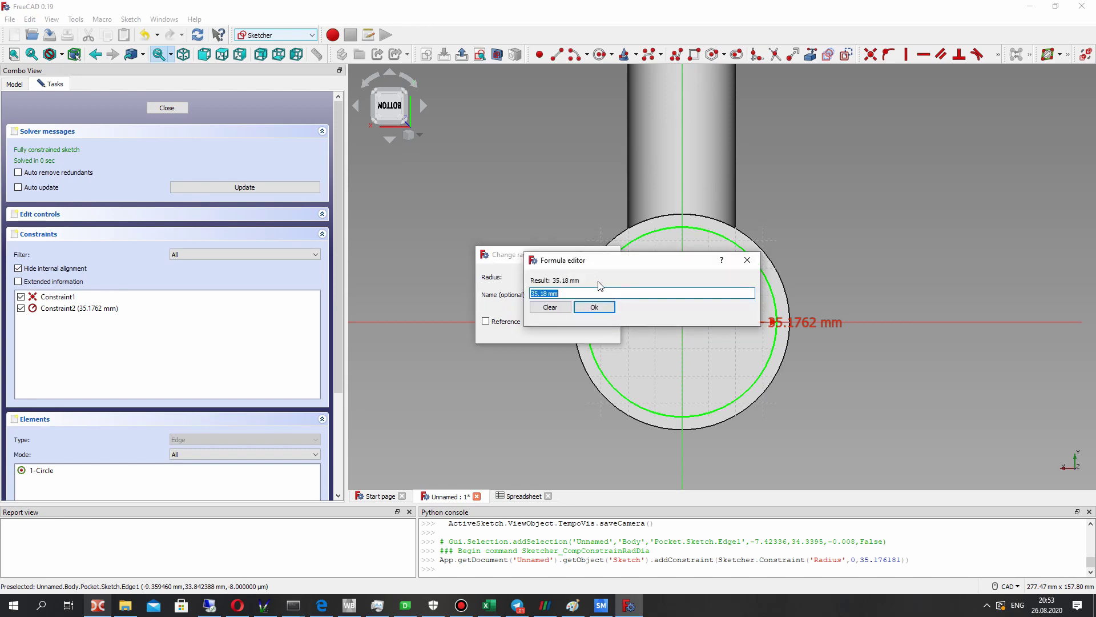
{"action": "type", "text": "Sp"}
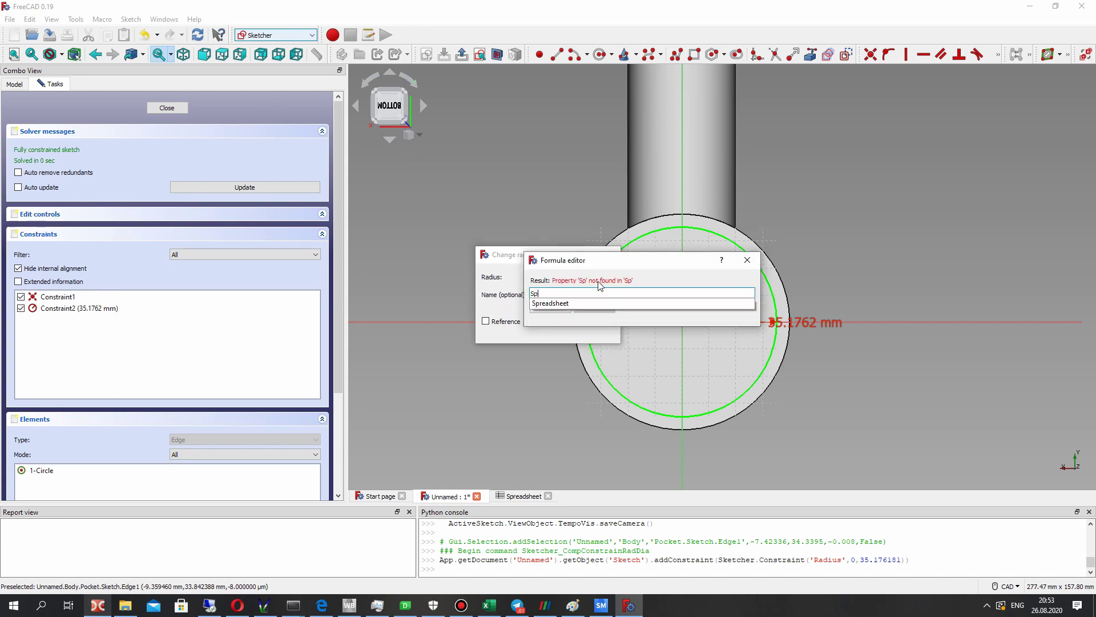
{"action": "type", "text": "readsheet.A2"}
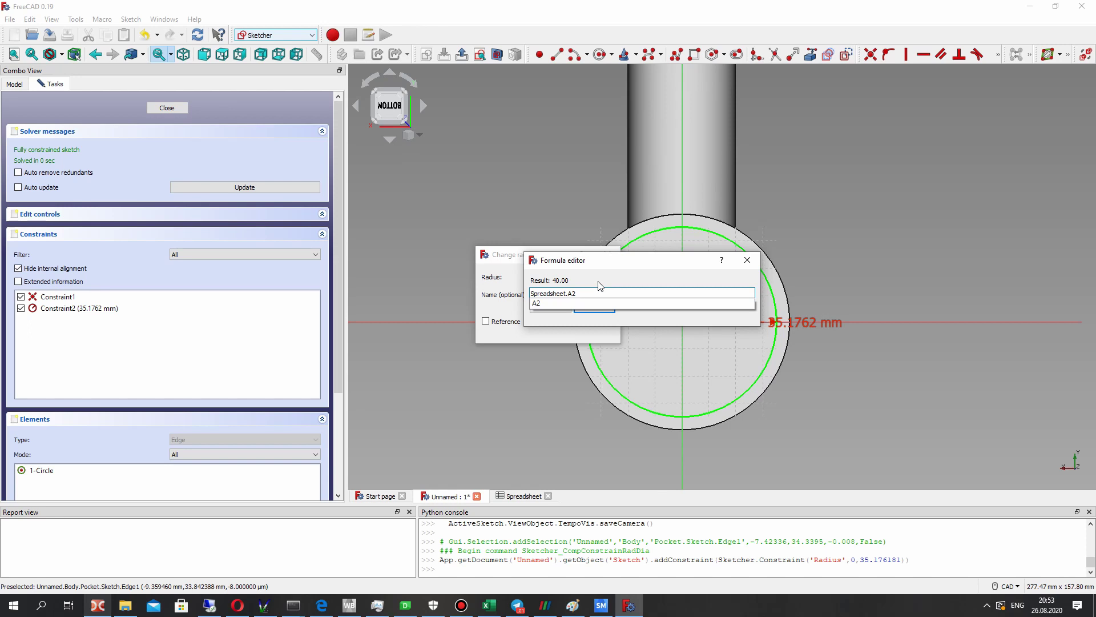
{"action": "type", "text": "-"}
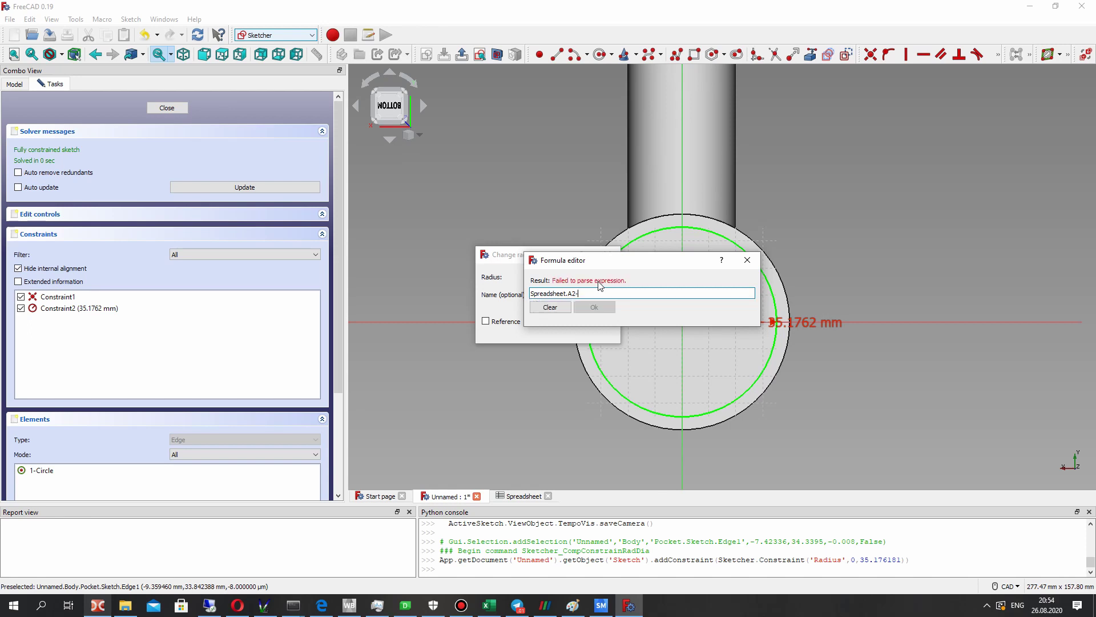
{"action": "type", "text": "Spreadsheet."}
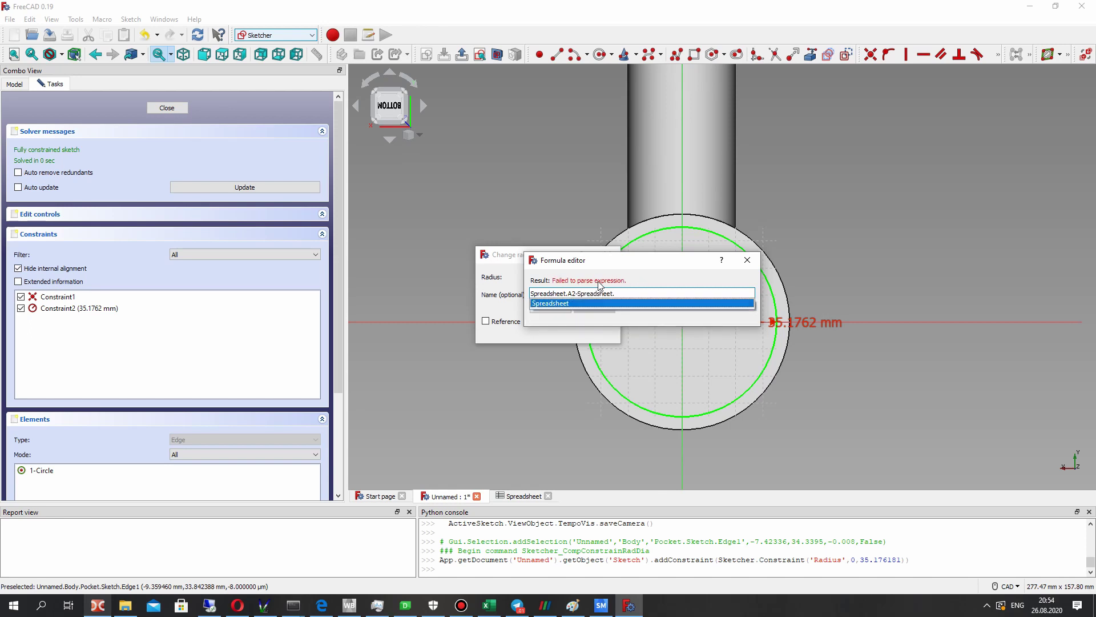
{"action": "type", "text": "E2"}
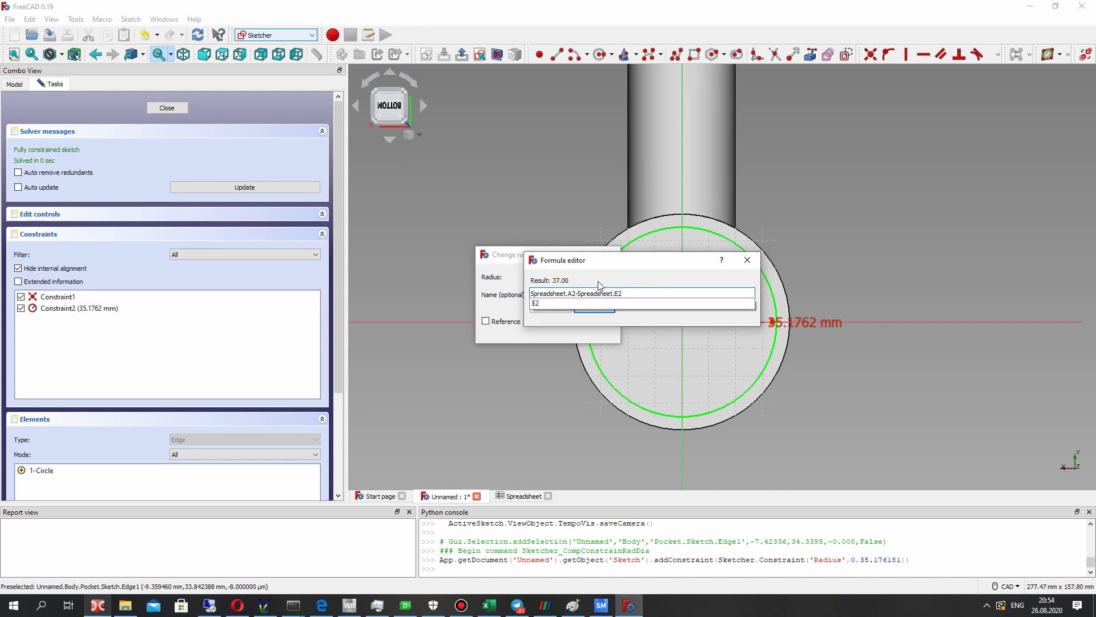
{"action": "key", "text": "Return"}
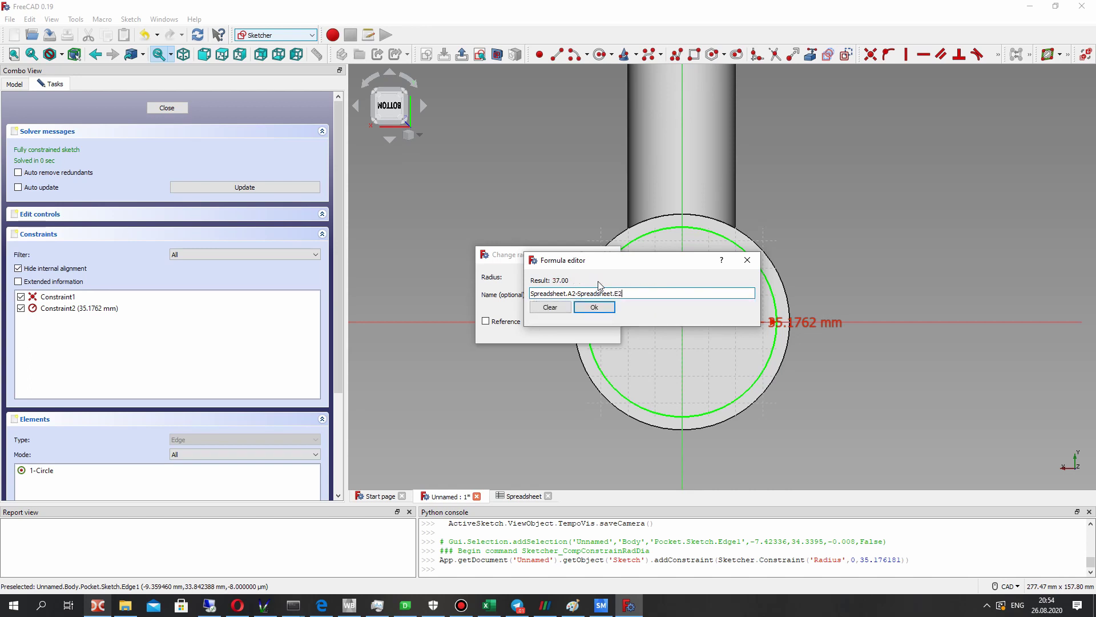
{"action": "left_click_drag", "start_coordinate": [636, 295], "coordinate": [532, 287]}
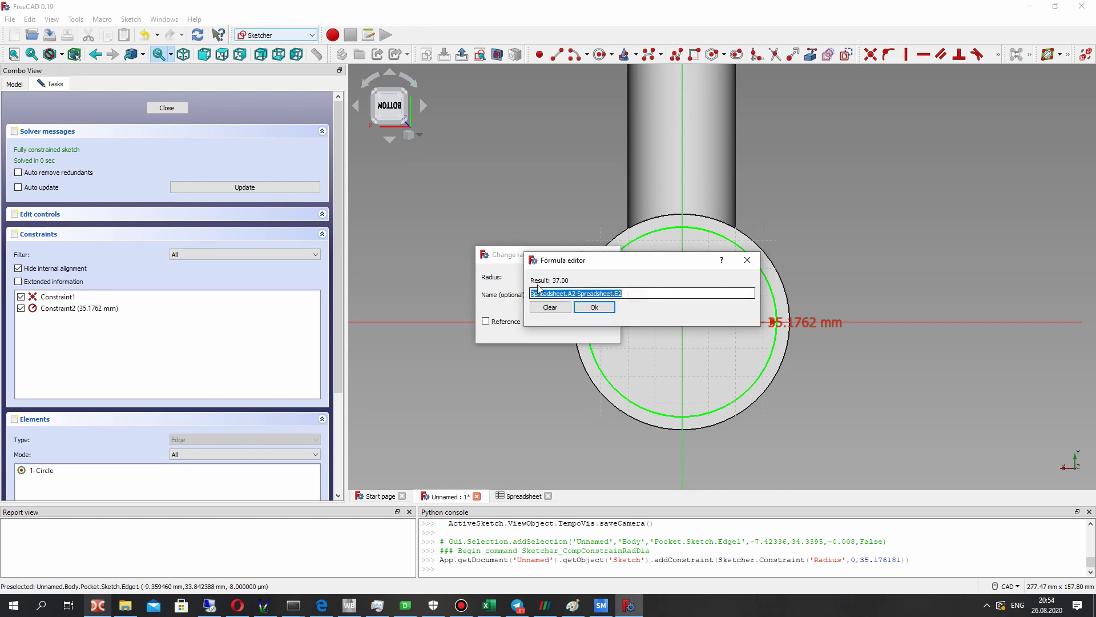
{"action": "left_click", "coordinate": [598, 306]}
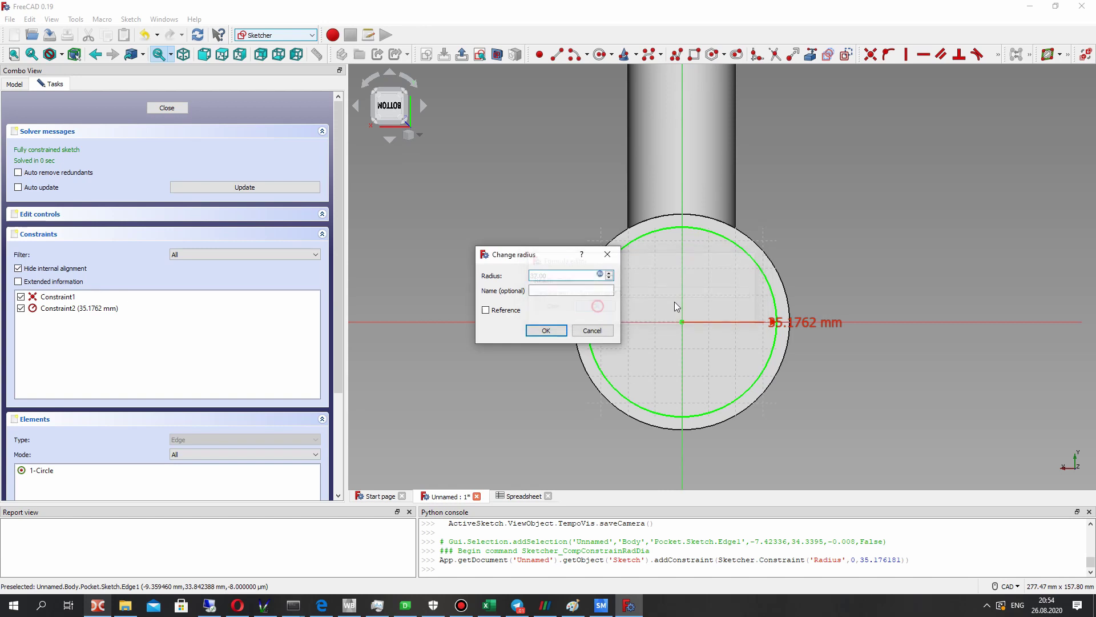
{"action": "left_click", "coordinate": [545, 330]}
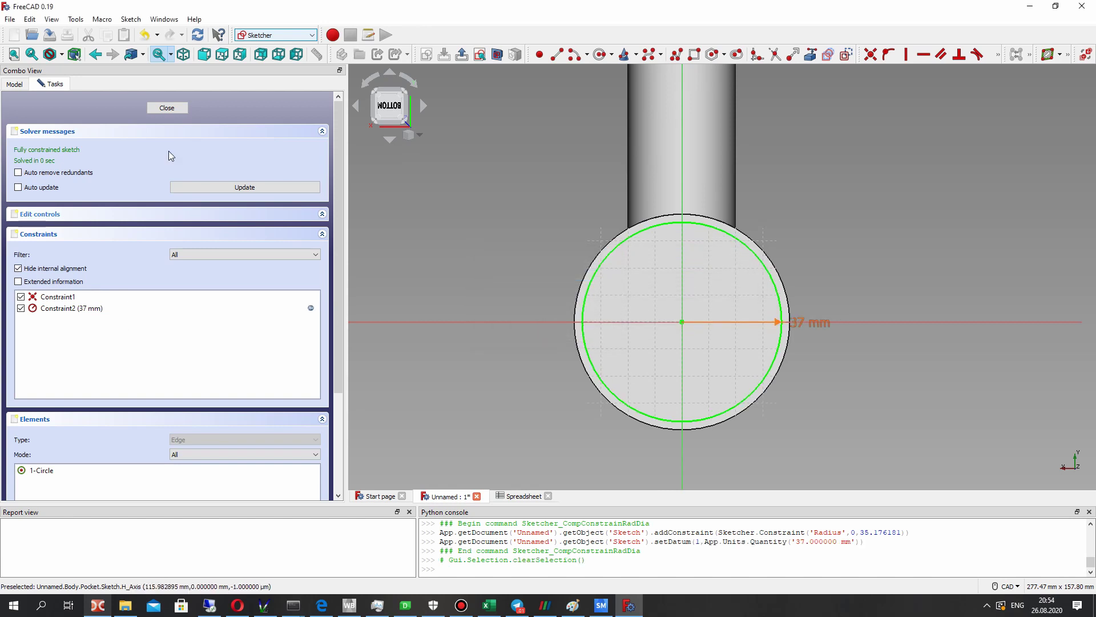
{"action": "left_click", "coordinate": [167, 108]}
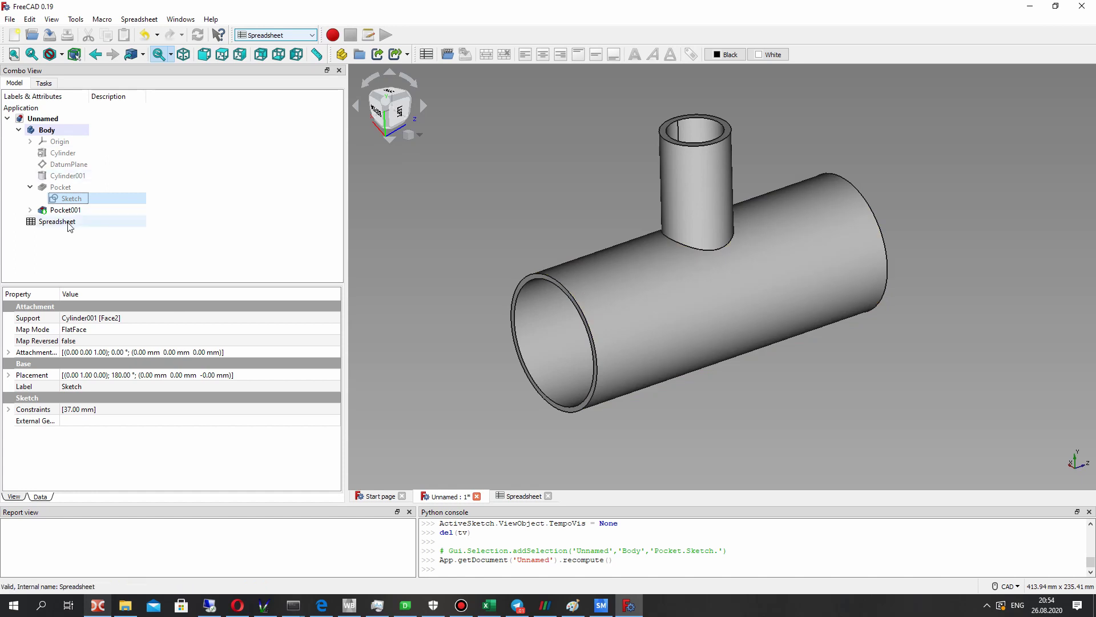
Step: Open Sketch001 under Pocket001 for editing and add a radius constraint to the branch bore circle
{"action": "left_click", "coordinate": [29, 210]}
{"action": "right_click", "coordinate": [69, 221]}
{"action": "left_click", "coordinate": [103, 225]}
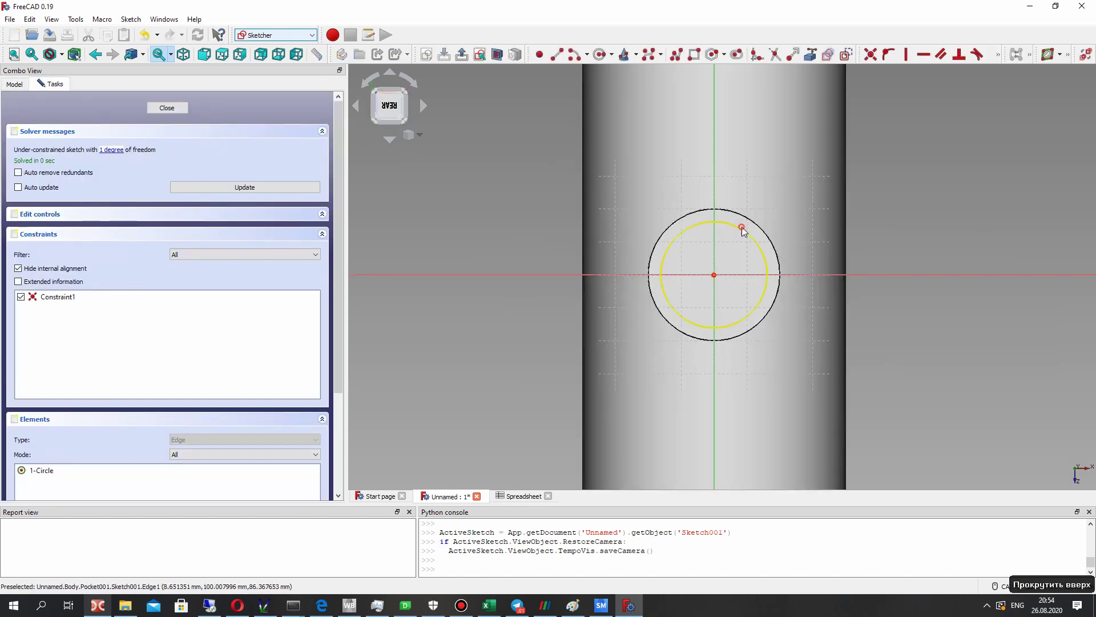
{"action": "left_click", "coordinate": [742, 229]}
{"action": "left_click", "coordinate": [998, 54]}
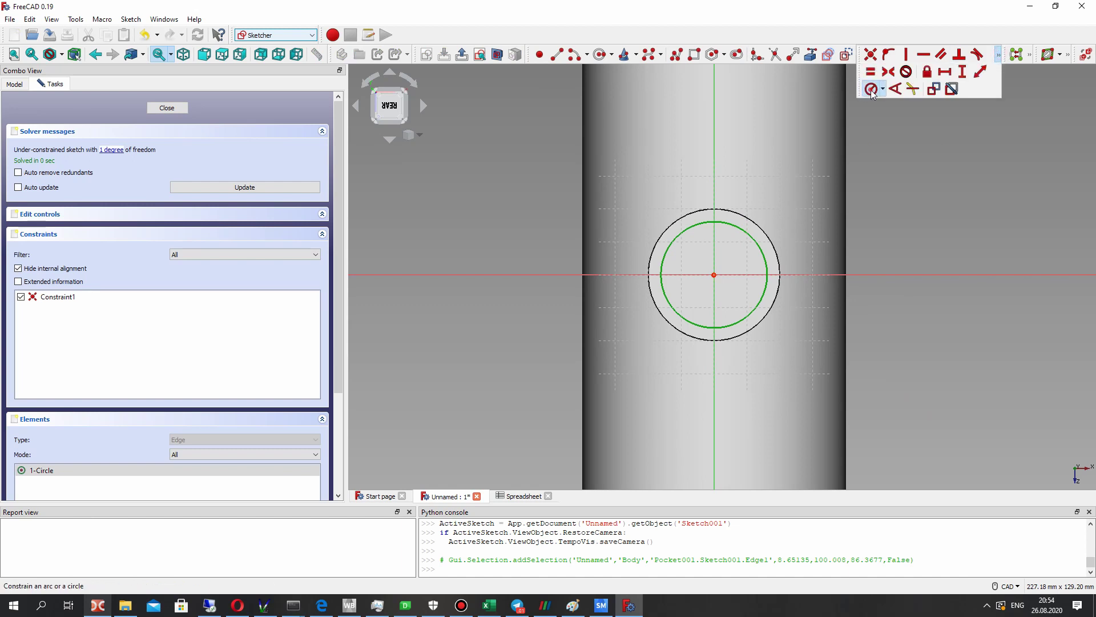
{"action": "left_click", "coordinate": [871, 88]}
{"action": "type", "text": "16.15"}
Step: Link the branch bore circle's radius to the formula Spreadsheet.B2-Spreadsheet.E2 and close the sketch
{"action": "left_click", "coordinate": [608, 276]}
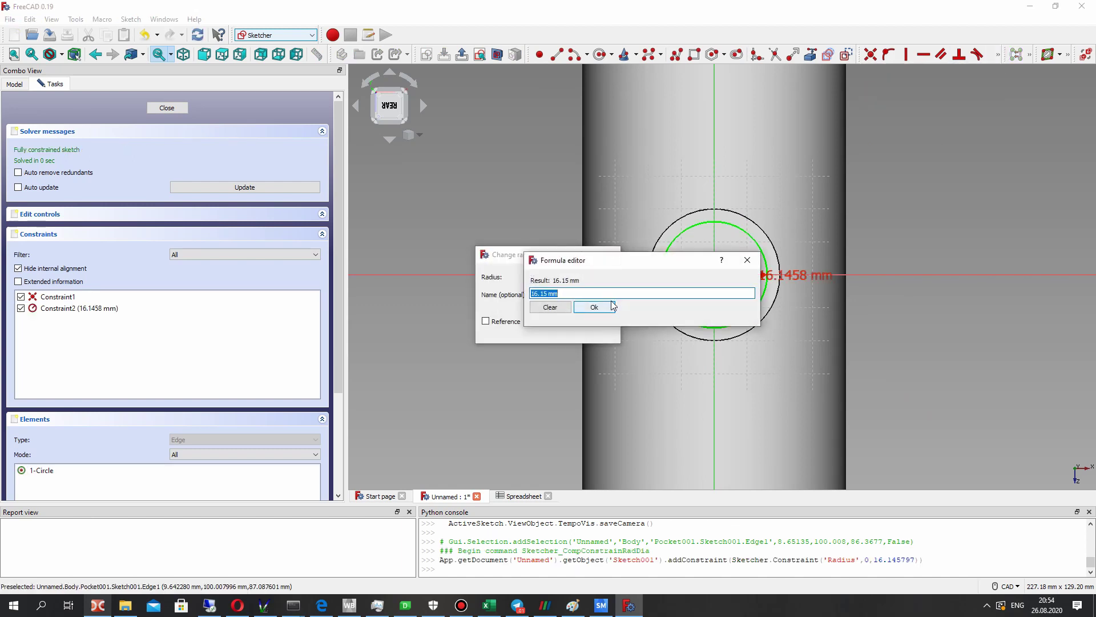
{"action": "type", "text": "Spreadsheet.B"}
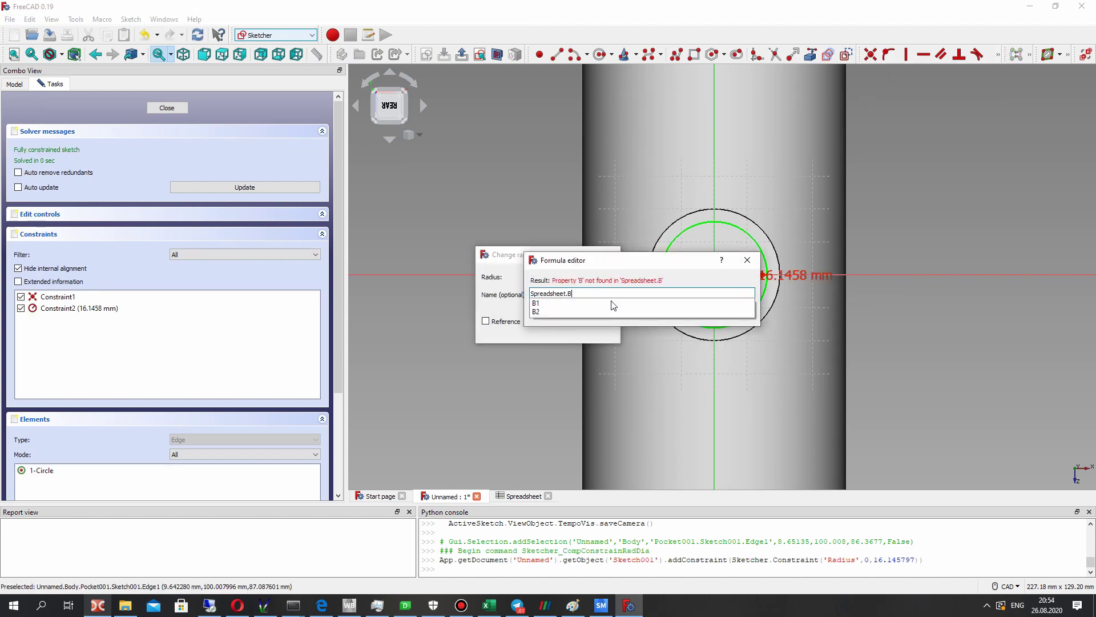
{"action": "type", "text": "2"}
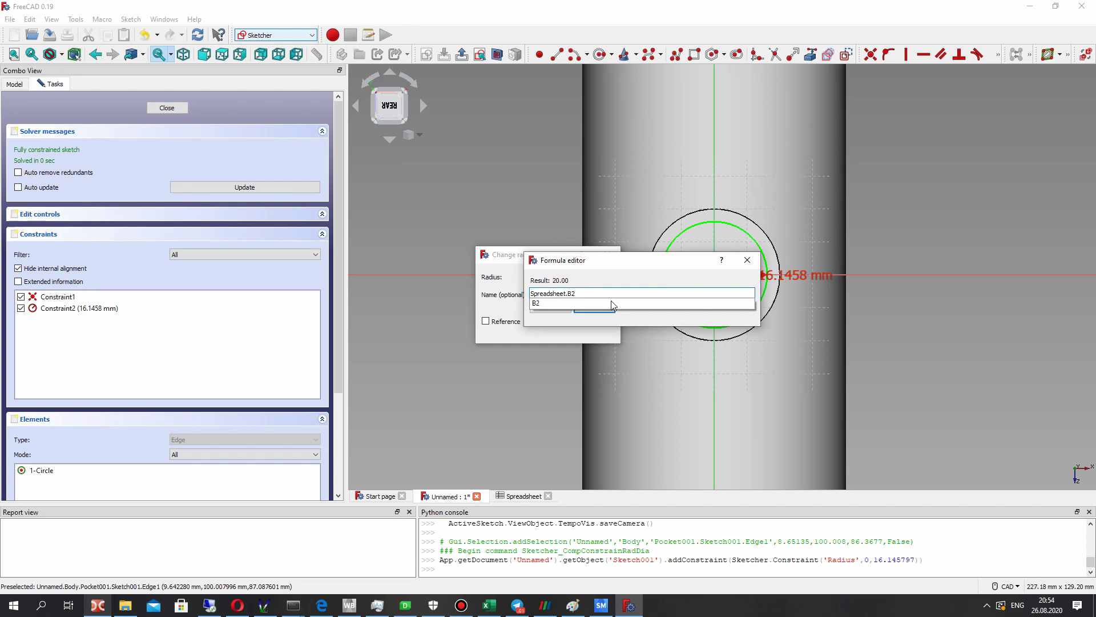
{"action": "type", "text": "-Spre"}
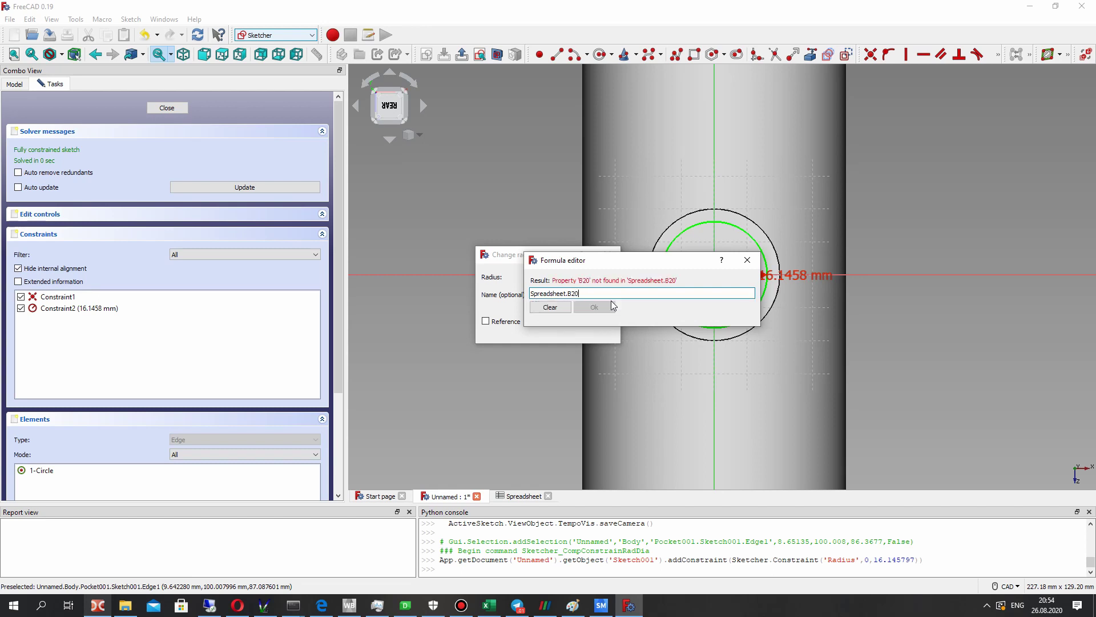
{"action": "type", "text": "adsheet.E2"}
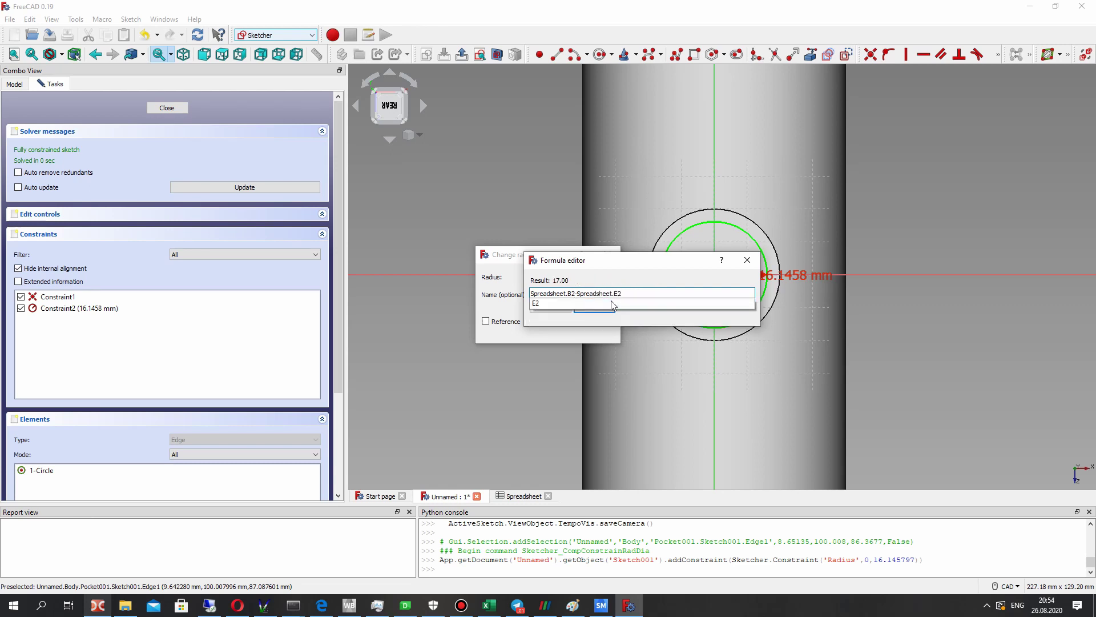
{"action": "left_click", "coordinate": [612, 301]}
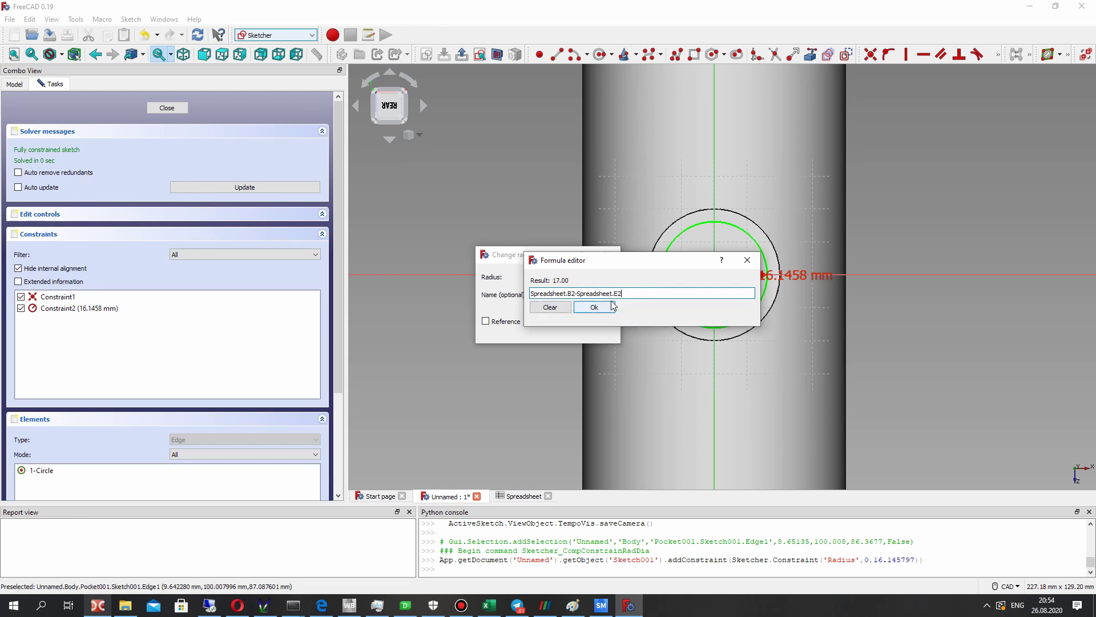
{"action": "left_click", "coordinate": [594, 307]}
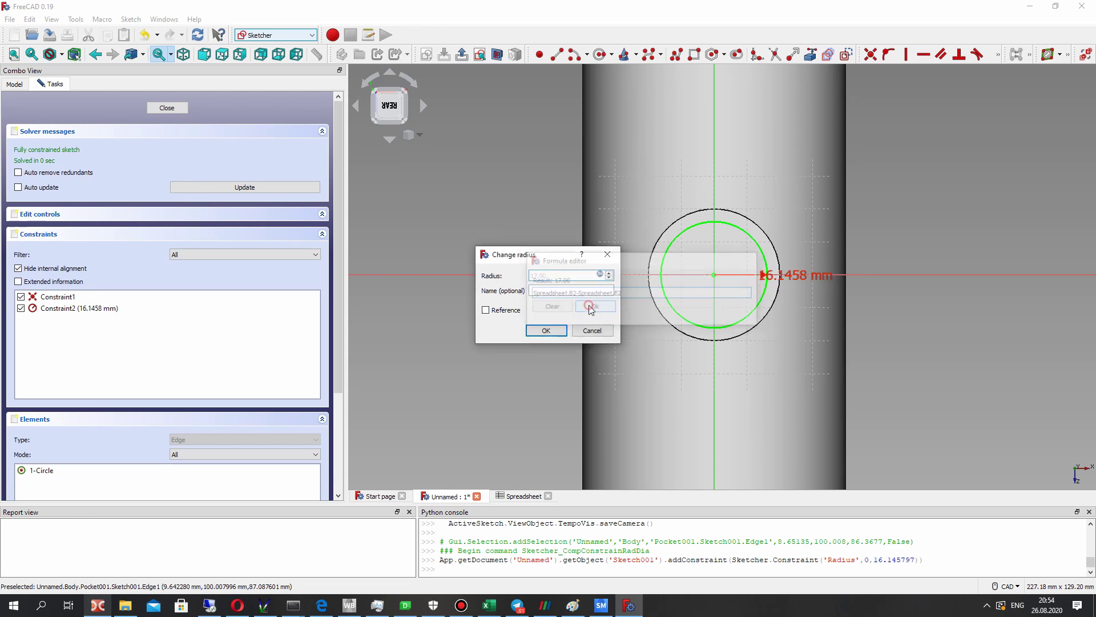
{"action": "left_click", "coordinate": [546, 334]}
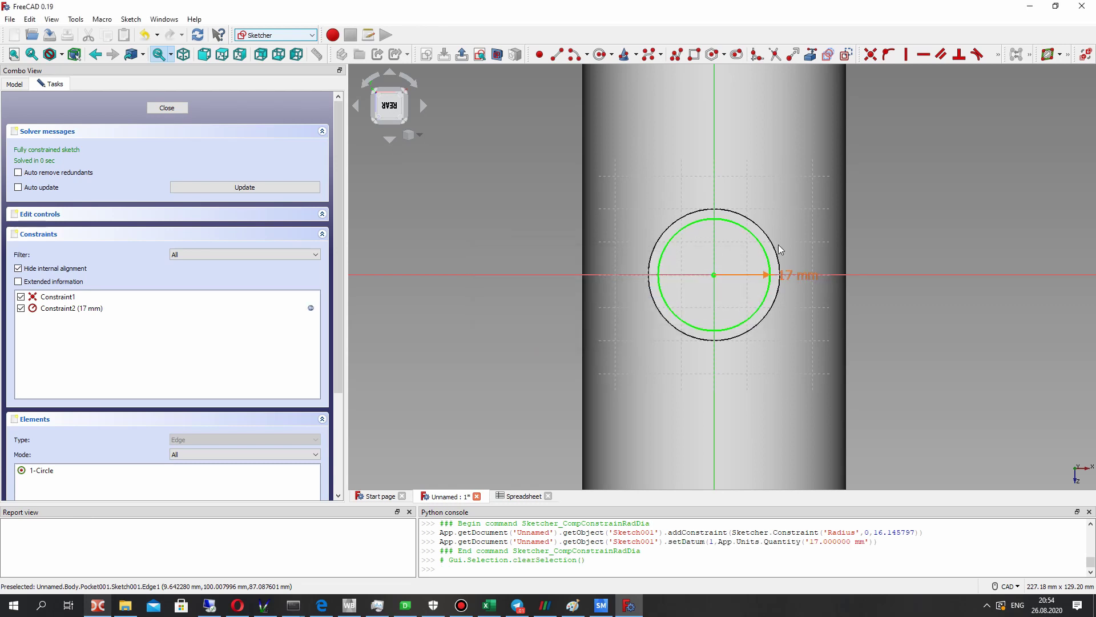
{"action": "left_click", "coordinate": [166, 108]}
Step: Edit Pocket and link its length to Spreadsheet.C2
{"action": "right_click", "coordinate": [54, 187]}
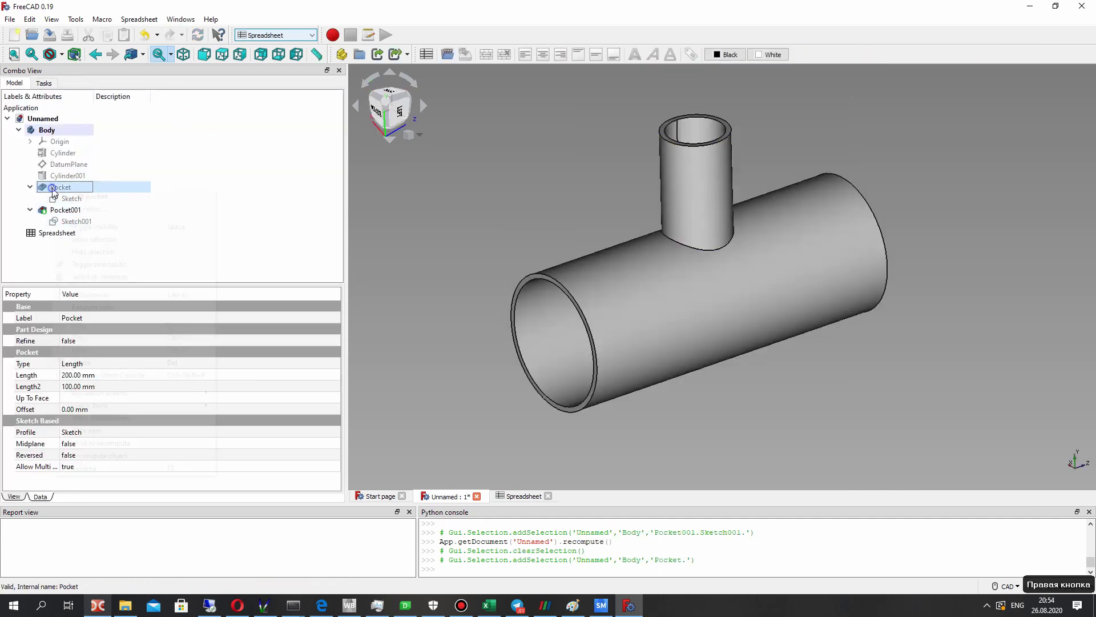
{"action": "left_click", "coordinate": [90, 197]}
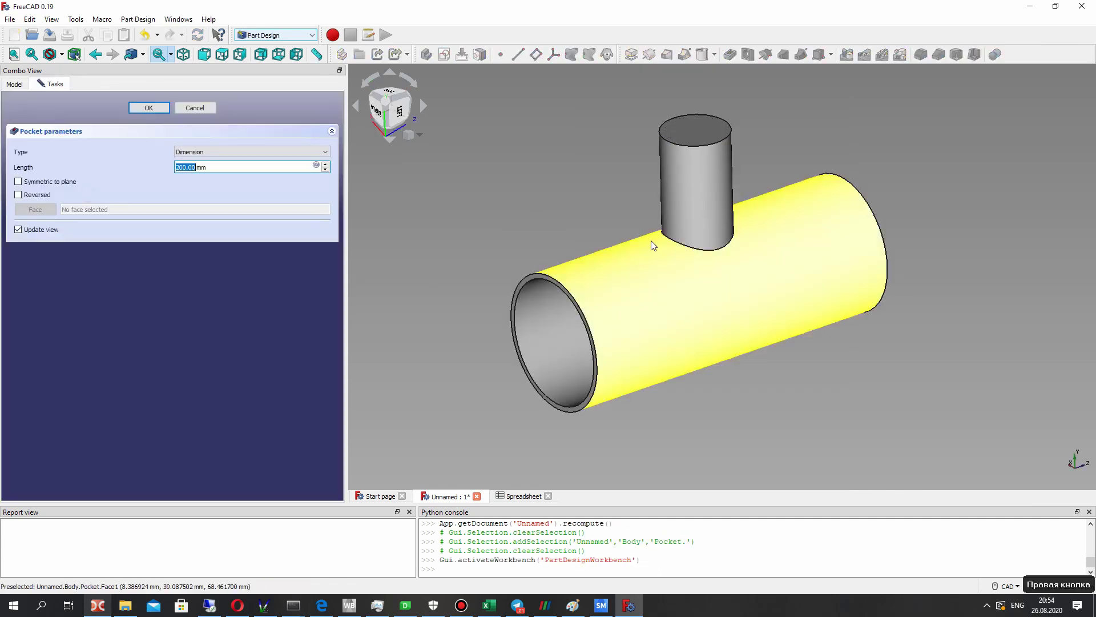
{"action": "left_click", "coordinate": [317, 167]}
{"action": "type", "text": "Spres"}
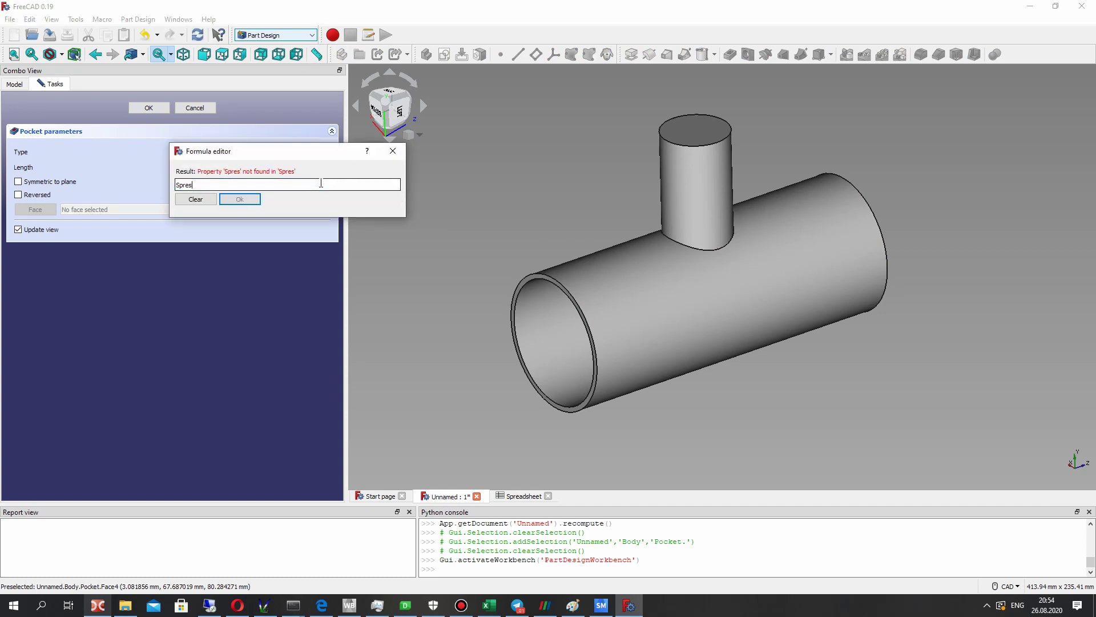
{"action": "key", "text": "BackSpace"}
{"action": "key", "text": "Down"}
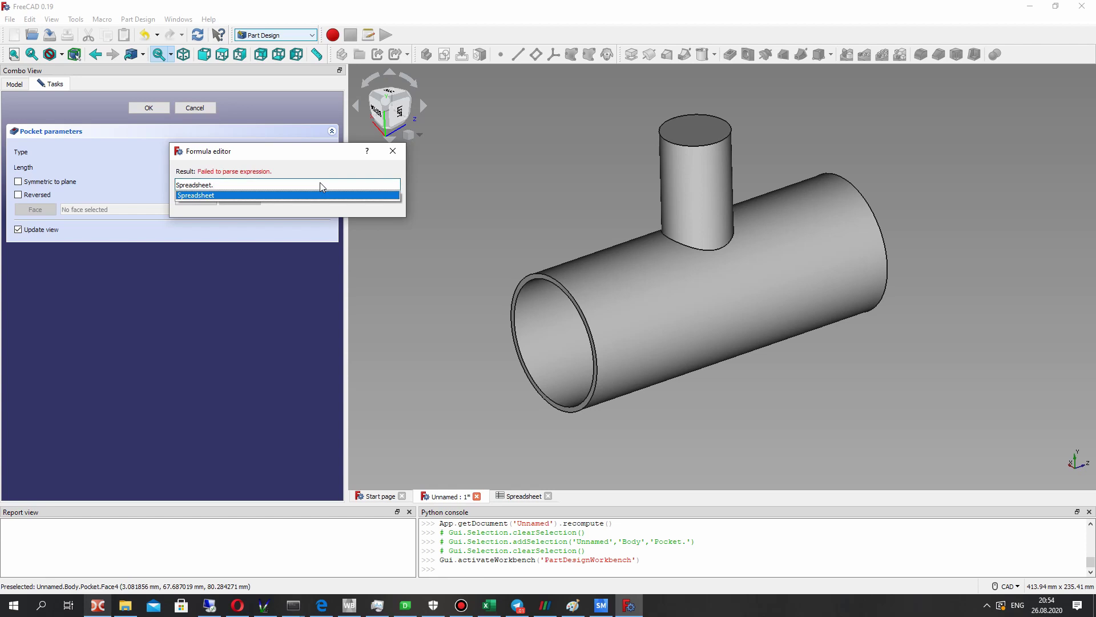
{"action": "type", "text": "B2"}
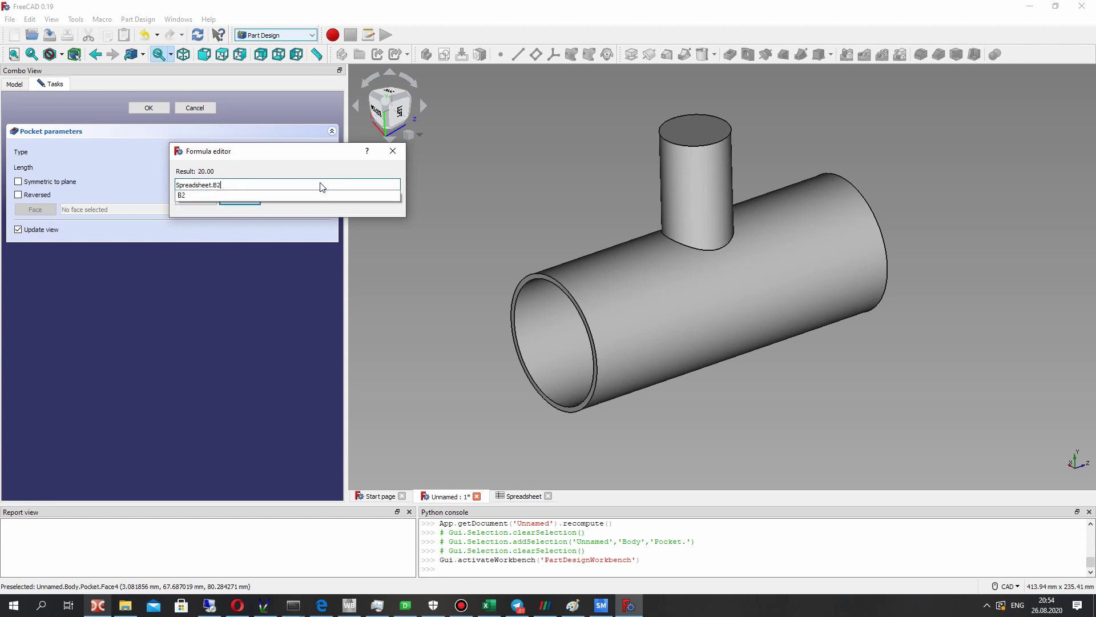
{"action": "key", "text": "BackSpace"}
{"action": "key", "text": "BackSpace"}
{"action": "type", "text": "C2"}
{"action": "left_click", "coordinate": [243, 200]}
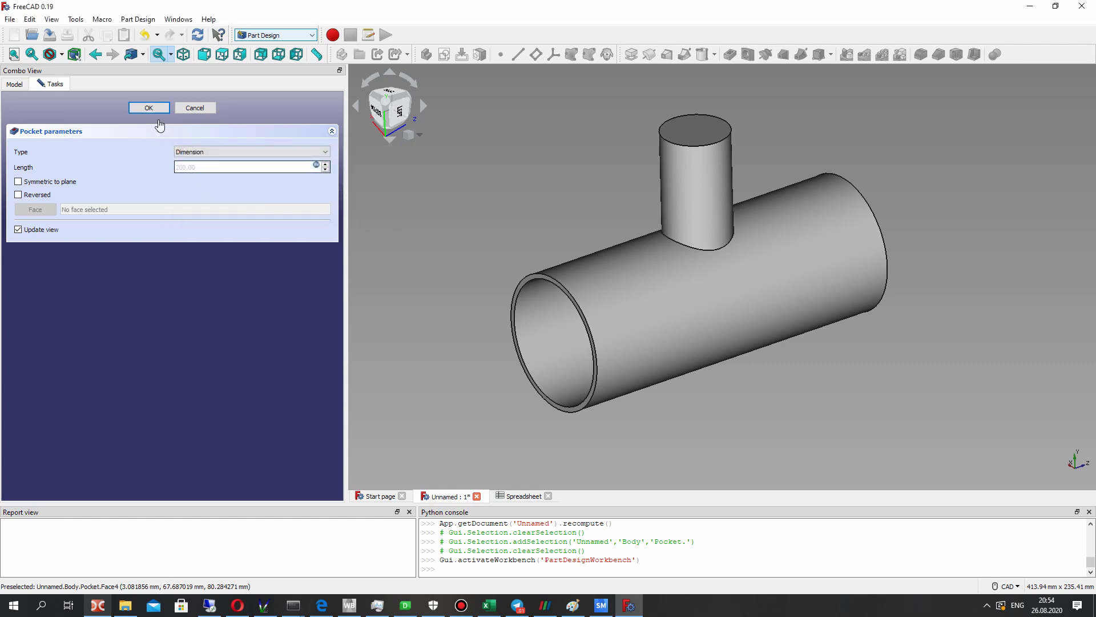
{"action": "left_click", "coordinate": [155, 113]}
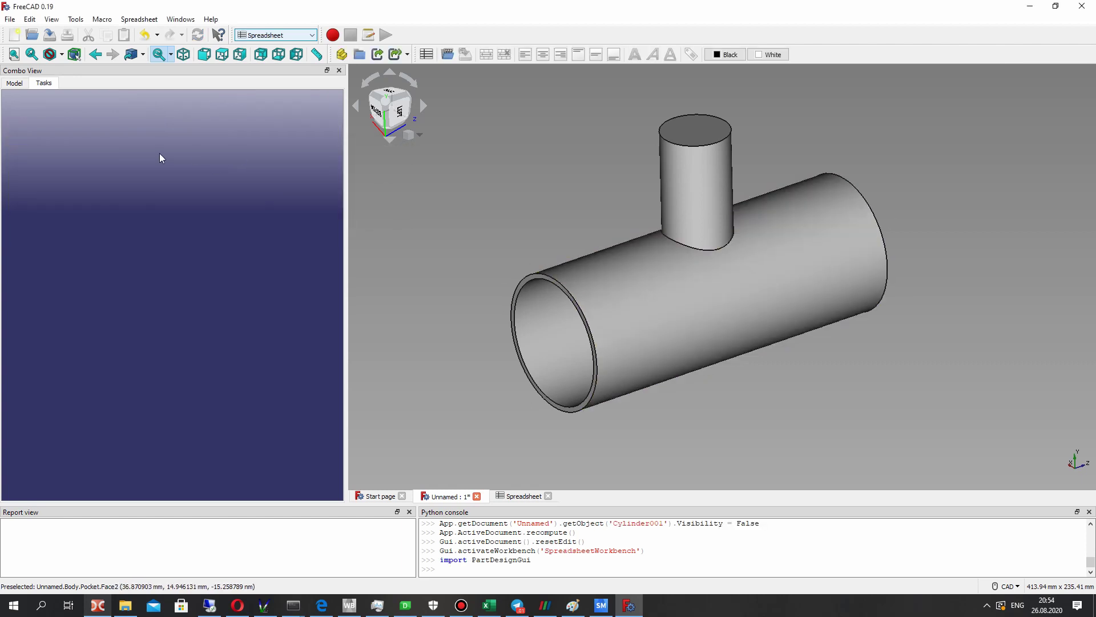
Step: Edit Pocket001 and link its length to Spreadsheet.D2
{"action": "left_click", "coordinate": [14, 82]}
{"action": "right_click", "coordinate": [61, 210]}
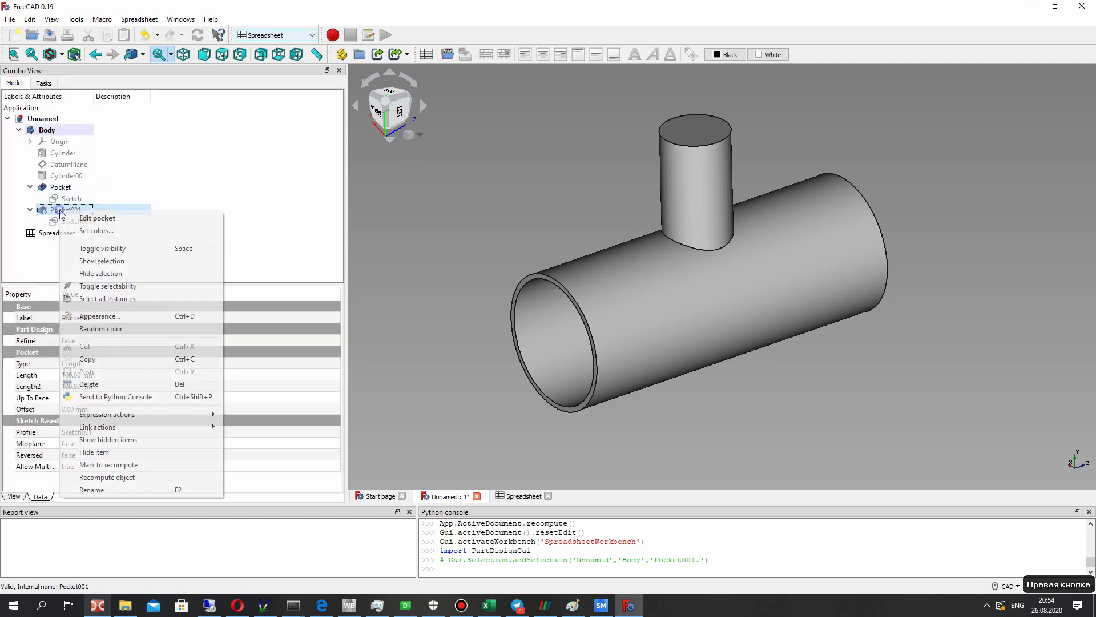
{"action": "left_click", "coordinate": [92, 217]}
{"action": "double_click", "coordinate": [179, 167]}
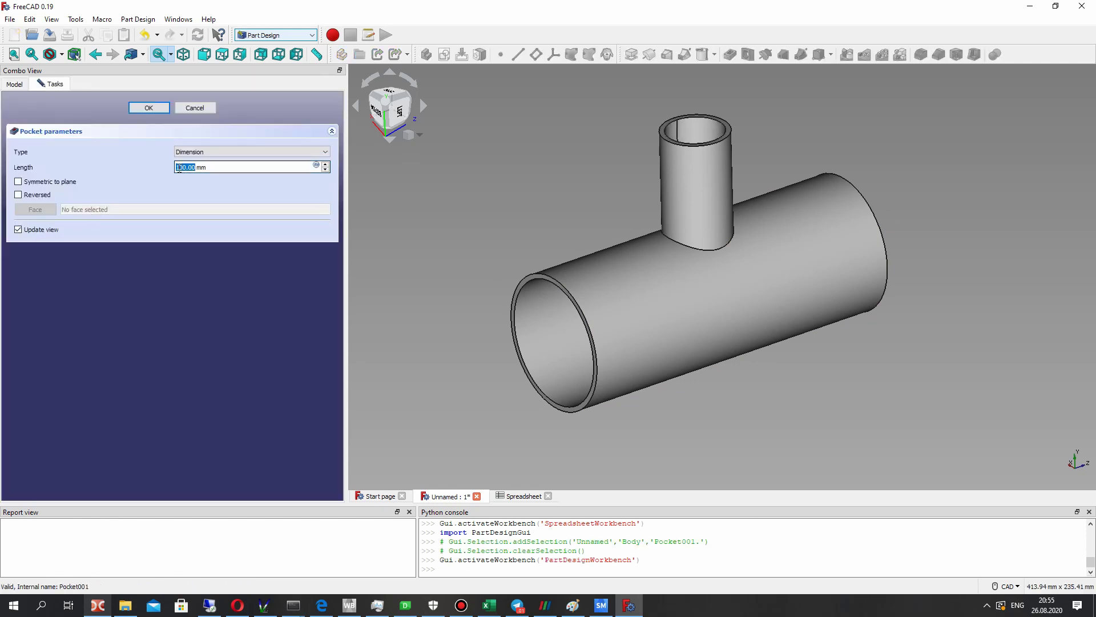
{"action": "left_click", "coordinate": [318, 166]}
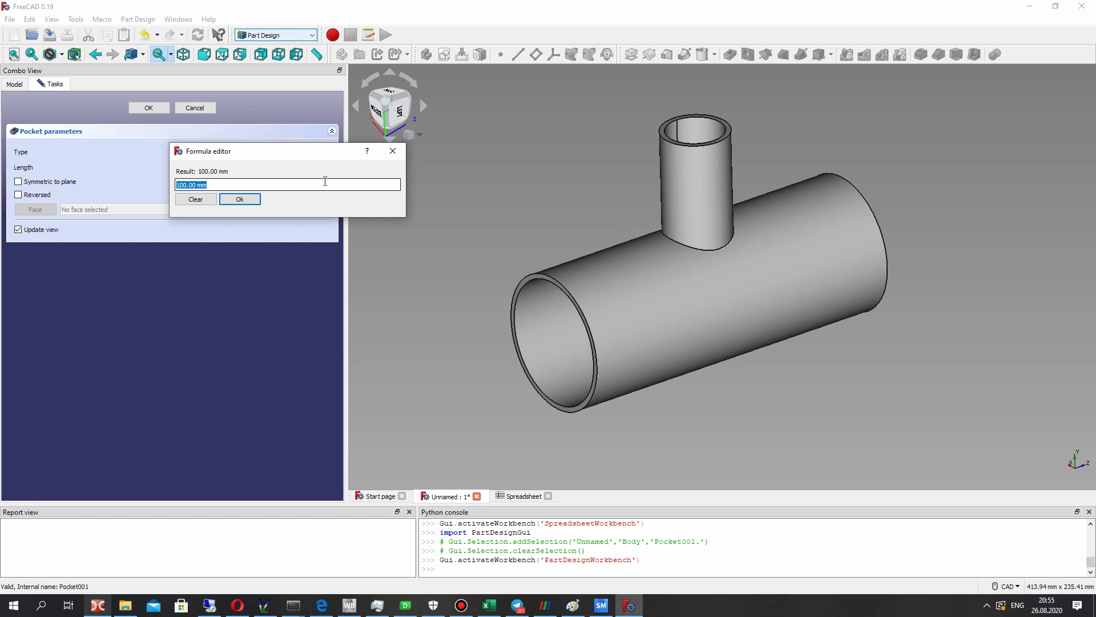
{"action": "type", "text": "Spreadsheet.D2"}
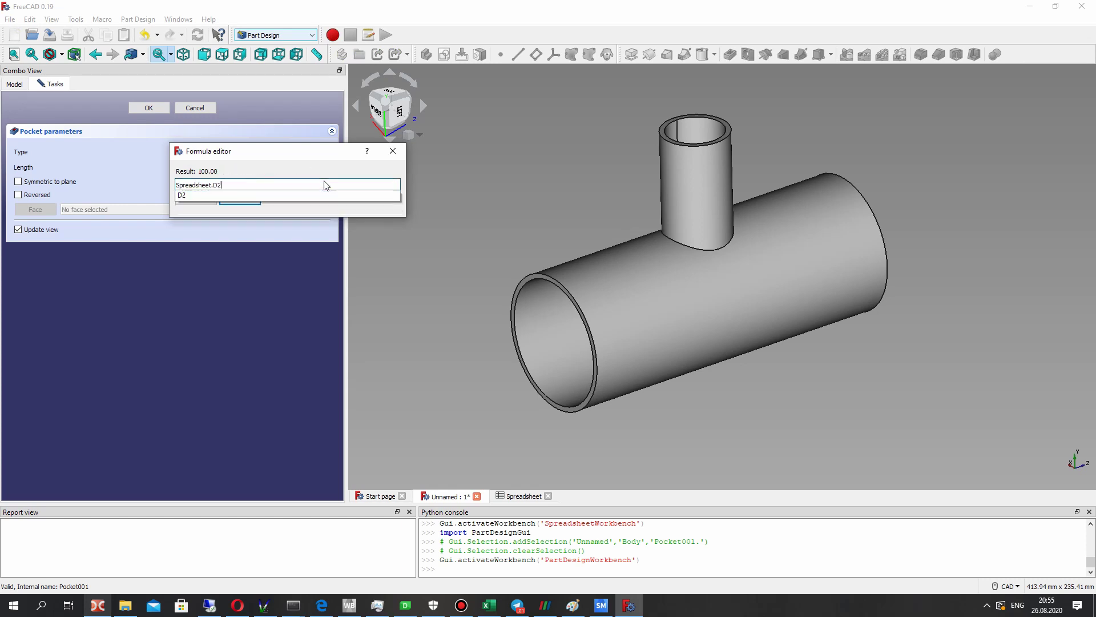
{"action": "key", "text": "Return"}
{"action": "left_click", "coordinate": [243, 204]}
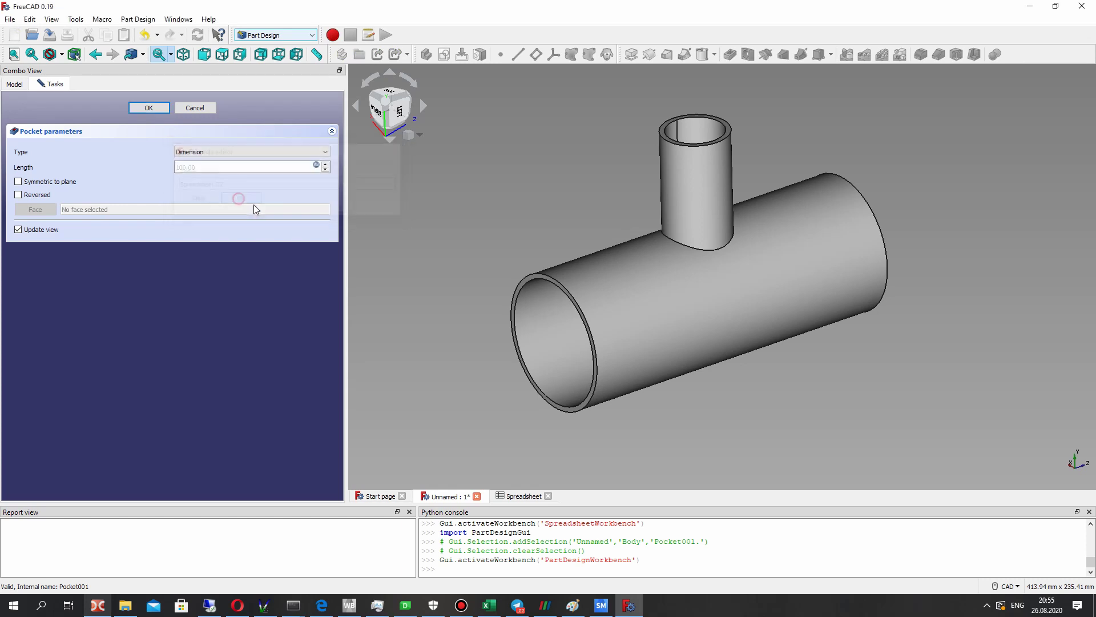
{"action": "key", "text": "Return"}
Step: Review the spreadsheet values and the properties of Pocket001, Pocket and DatumPlane, collapsing the pockets in the model tree
{"action": "left_click", "coordinate": [523, 496]}
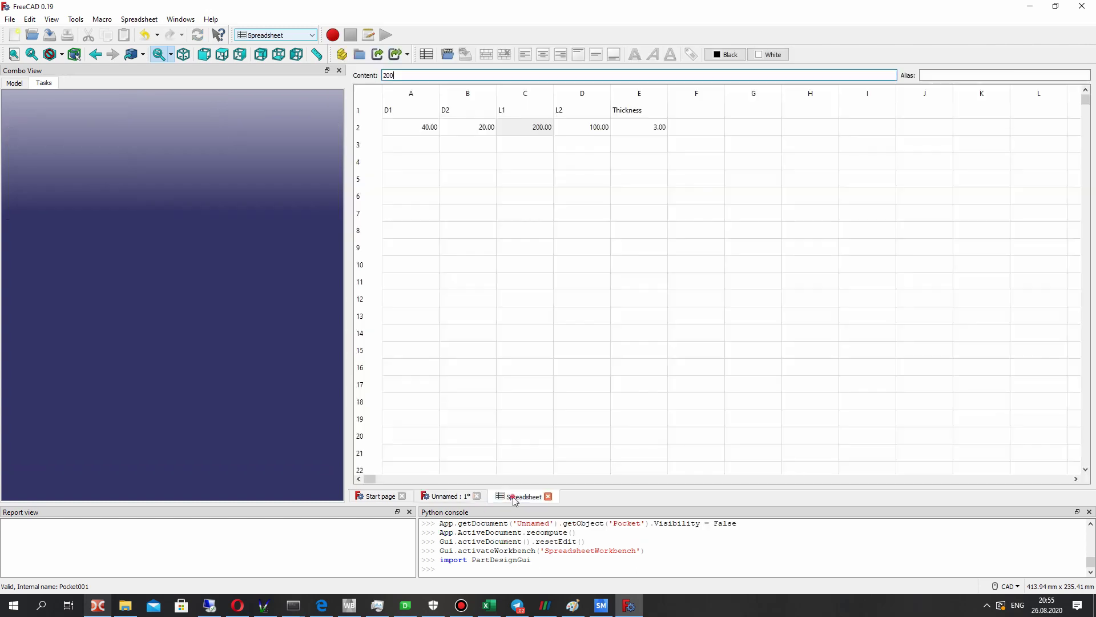
{"action": "left_click", "coordinate": [536, 128]}
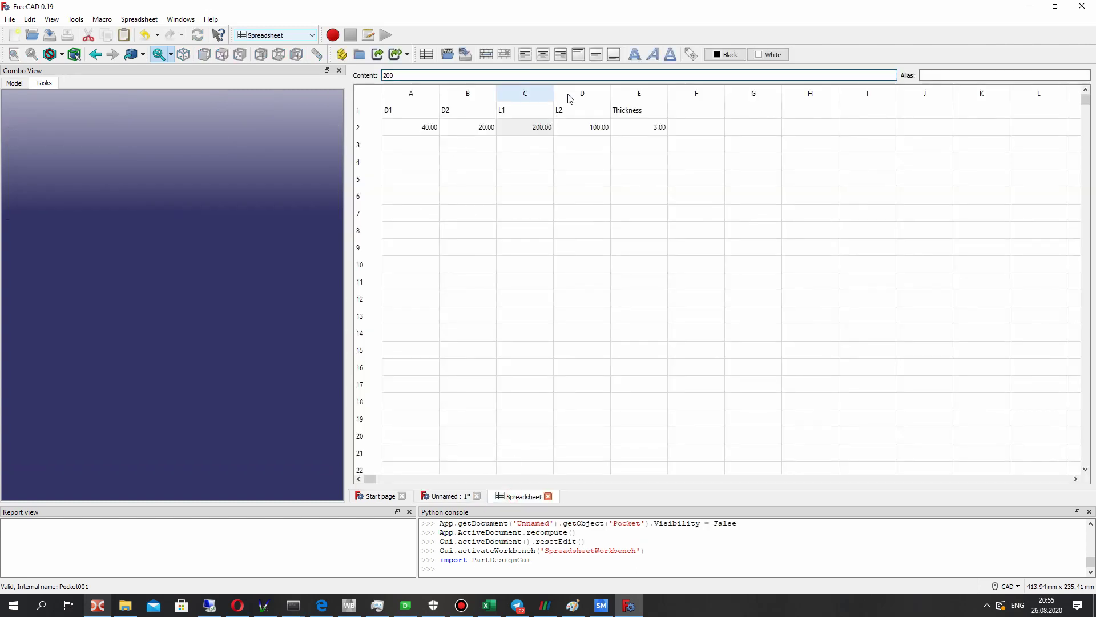
{"action": "left_click", "coordinate": [15, 83]}
{"action": "left_click", "coordinate": [64, 210]}
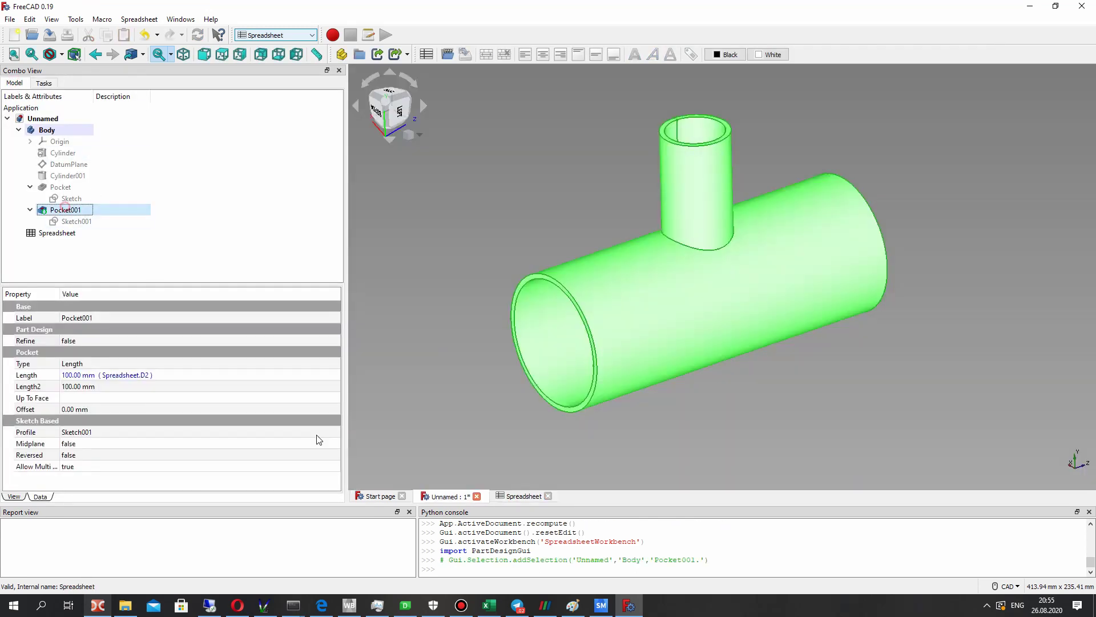
{"action": "left_click", "coordinate": [433, 264]}
{"action": "left_click", "coordinate": [63, 210]}
{"action": "left_click", "coordinate": [64, 186]}
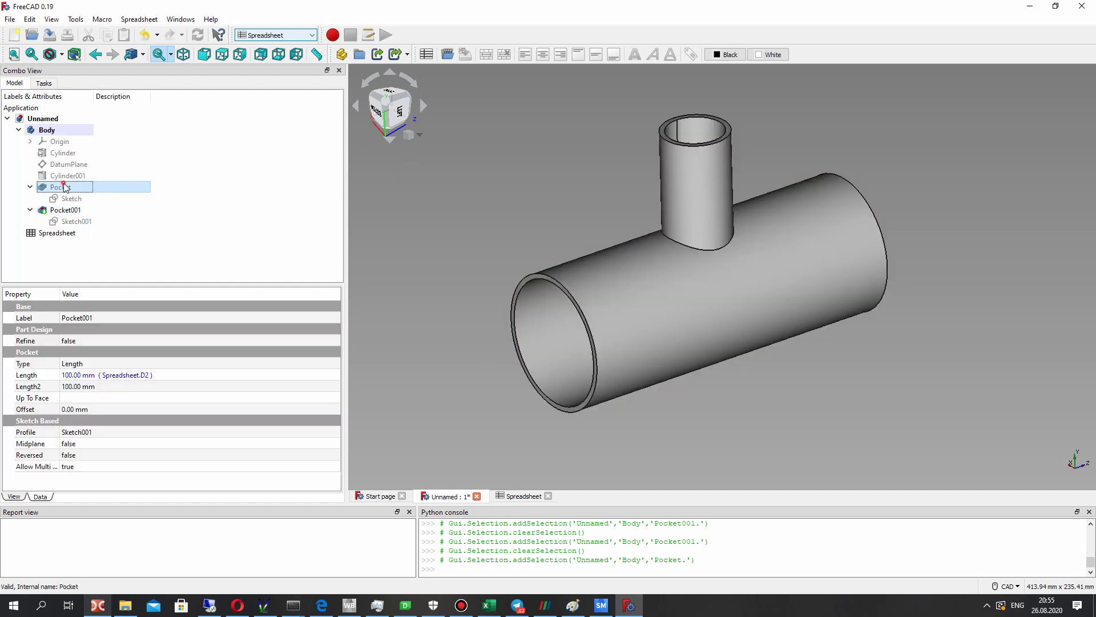
{"action": "left_click", "coordinate": [65, 164]}
{"action": "left_click", "coordinate": [30, 187]}
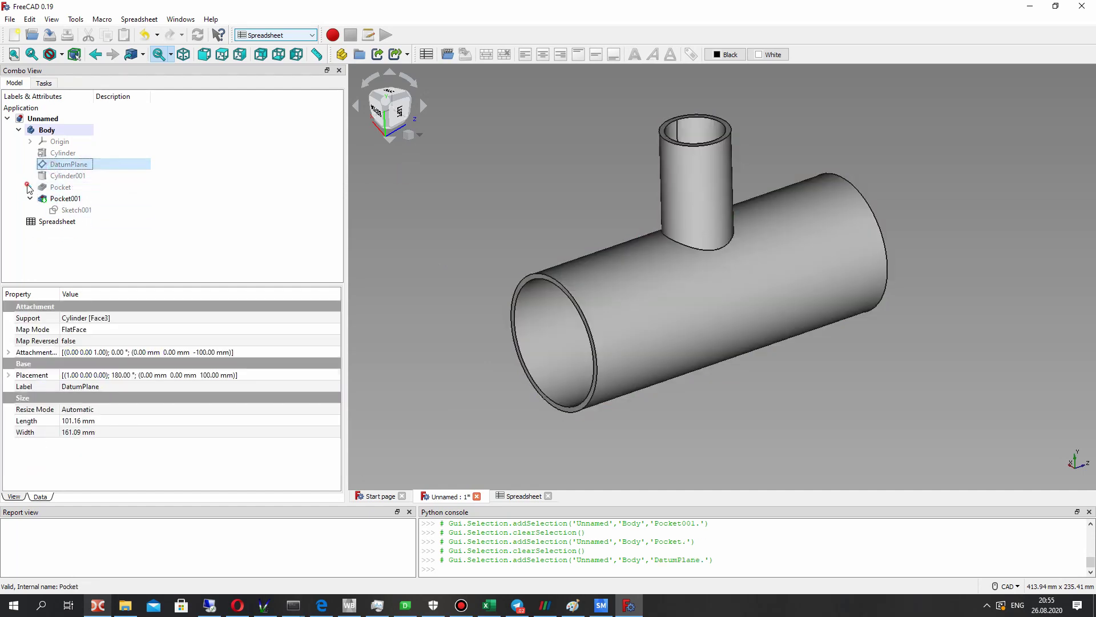
{"action": "left_click", "coordinate": [30, 142]}
{"action": "left_click", "coordinate": [30, 141]}
Step: Set Pocket001's Refine property to true and inspect the tee's bores from several angles
{"action": "left_click", "coordinate": [63, 200]}
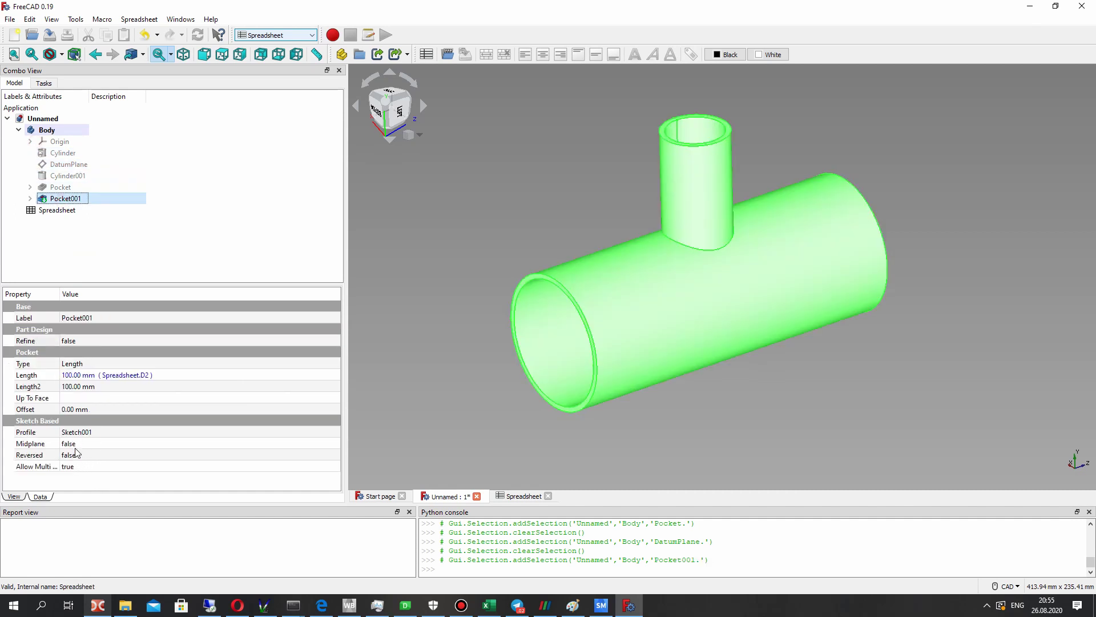
{"action": "left_click", "coordinate": [82, 341]}
{"action": "left_click", "coordinate": [80, 361]}
{"action": "left_click", "coordinate": [437, 237]}
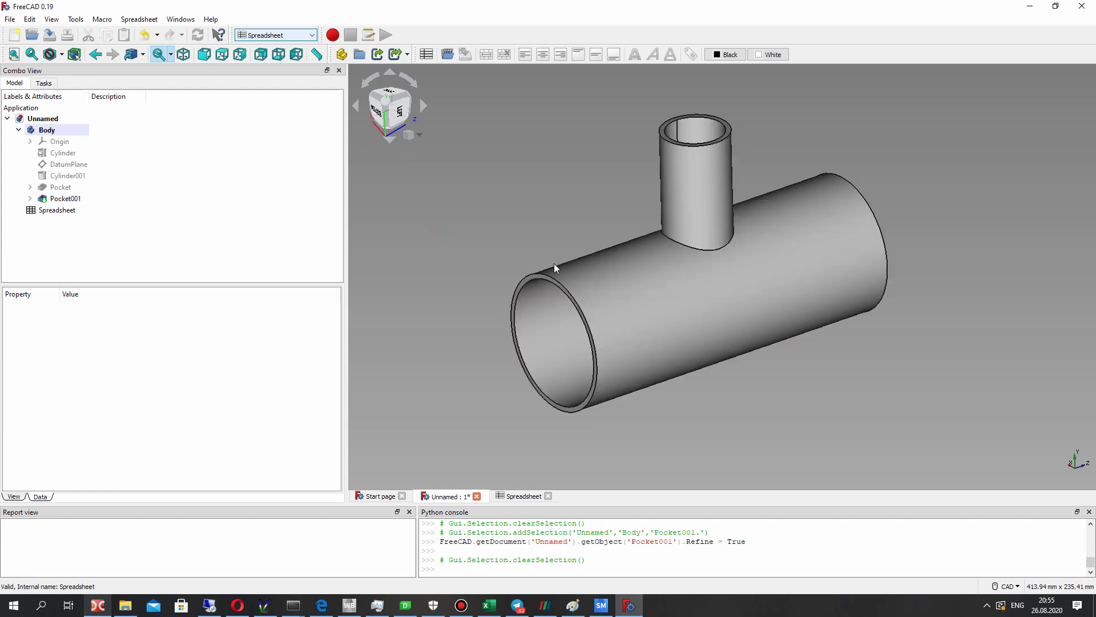
{"action": "middle_click_drag", "start_coordinate": [691, 285], "coordinate": [831, 244]}
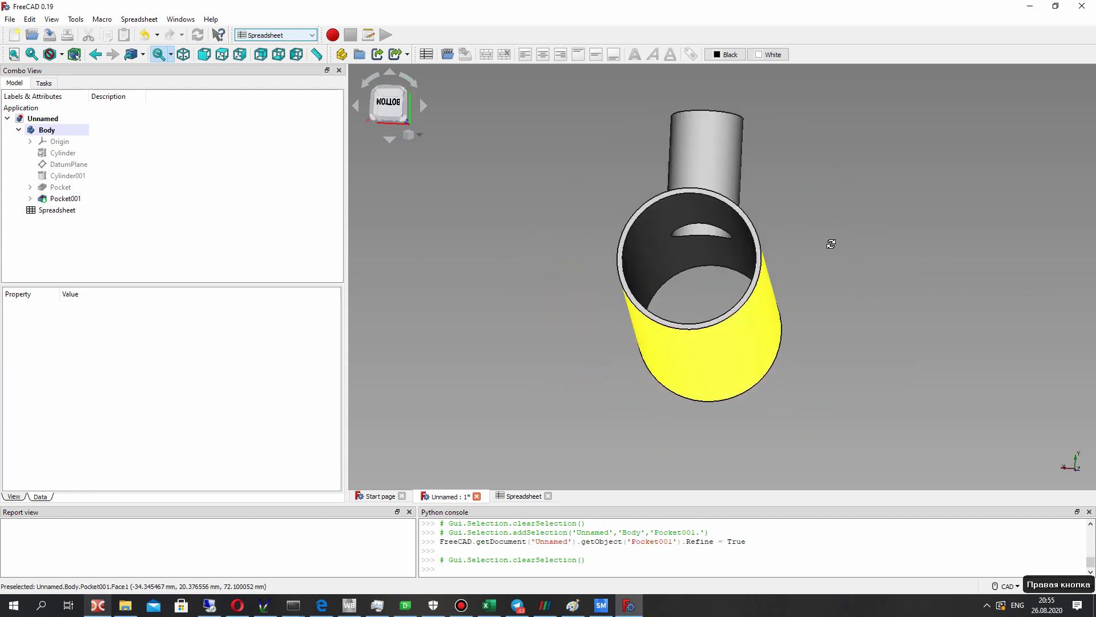
{"action": "right_click_drag", "start_coordinate": [831, 244], "coordinate": [567, 416]}
Step: Set the Thickness value in spreadsheet cell E2 to 8 and inspect the tee's walls in the 3D model
{"action": "left_click", "coordinate": [520, 496]}
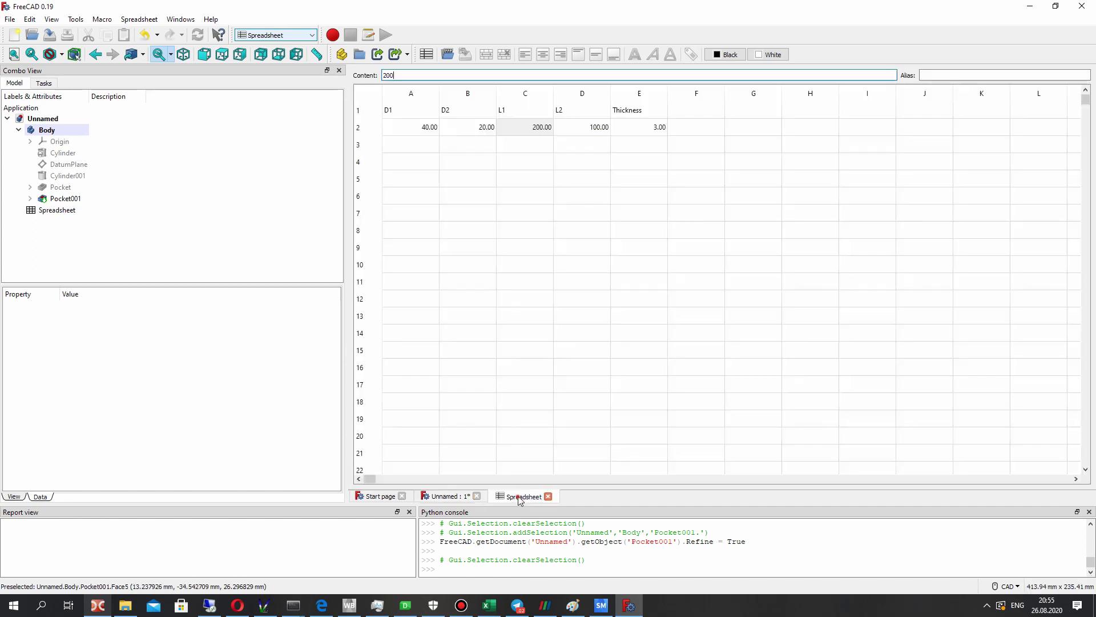
{"action": "double_click", "coordinate": [654, 128]}
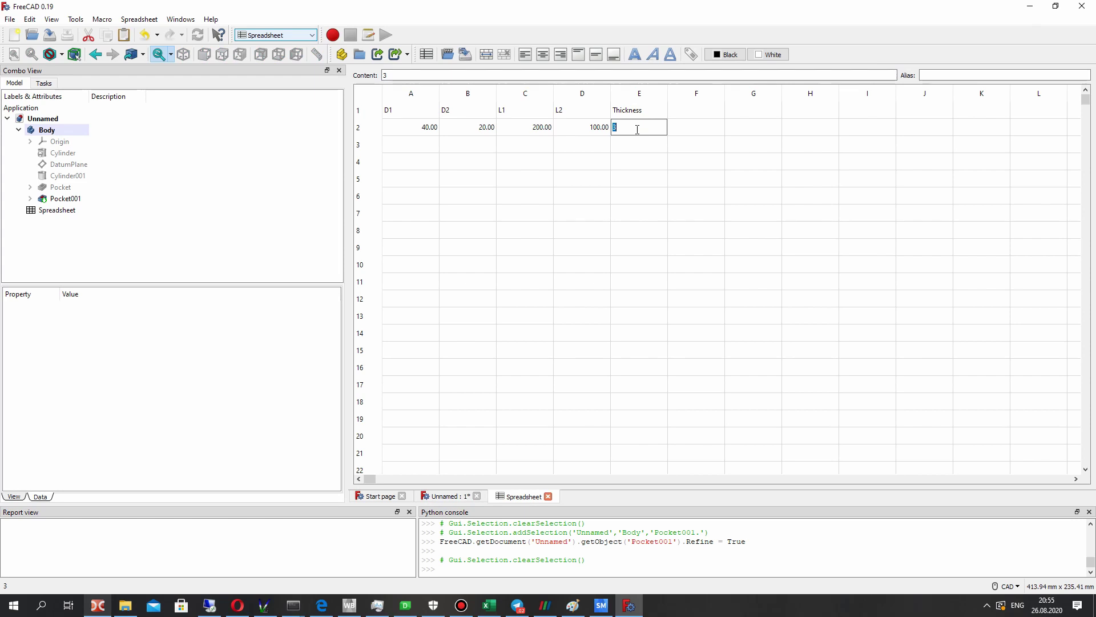
{"action": "type", "text": "8"}
{"action": "key", "text": "Return"}
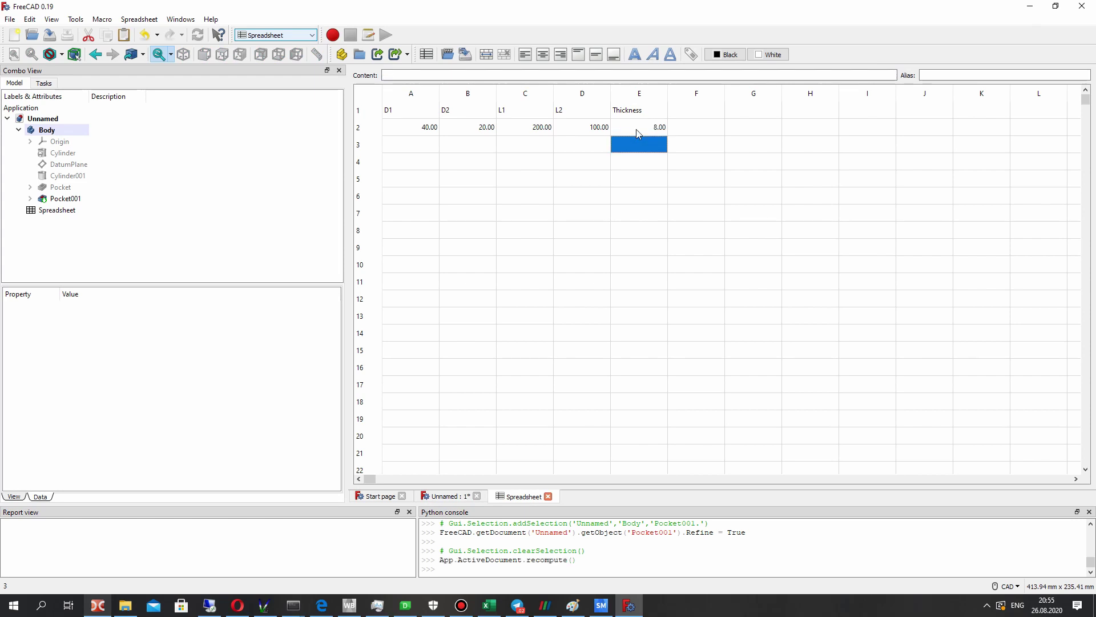
{"action": "left_click", "coordinate": [450, 495]}
{"action": "middle_click_drag", "start_coordinate": [779, 223], "coordinate": [756, 186]}
{"action": "scroll", "coordinate": [759, 235], "scroll_direction": "up", "scroll_amount": 6}
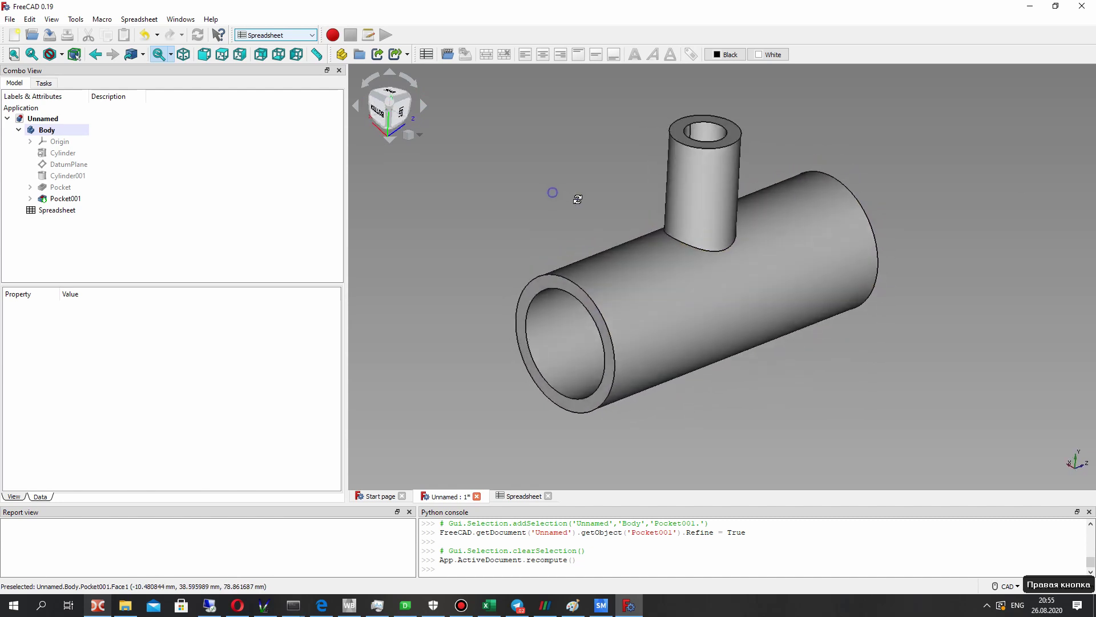
{"action": "scroll", "coordinate": [708, 297], "scroll_direction": "up", "scroll_amount": 2}
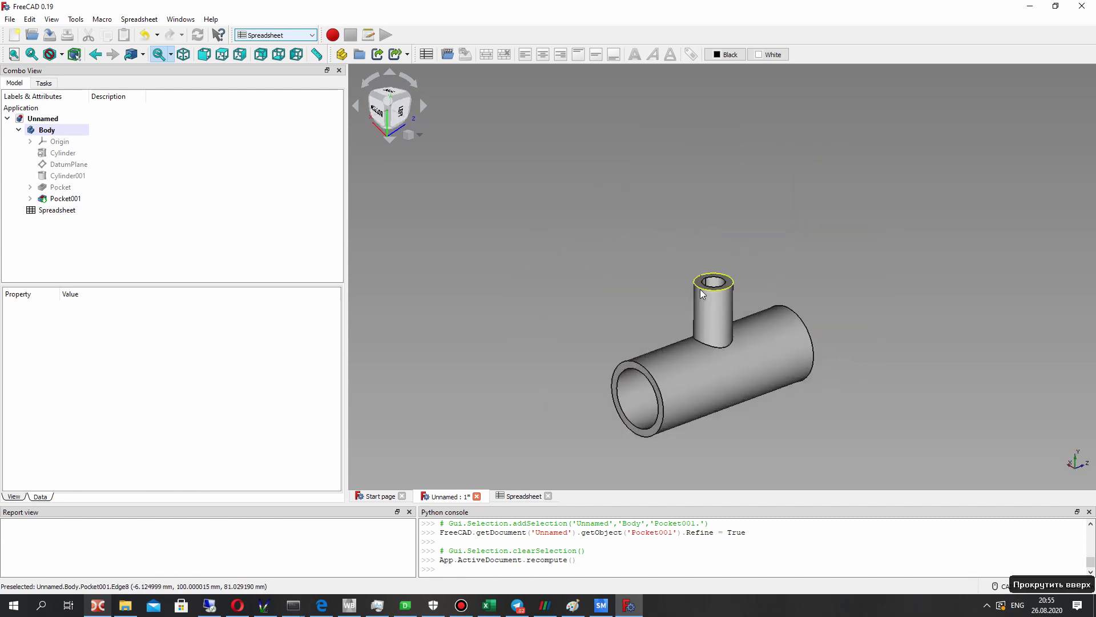
Step: Set the Thickness value in spreadsheet cell E2 to 12 and return to the 3D model
{"action": "left_click", "coordinate": [513, 496]}
{"action": "double_click", "coordinate": [648, 127]}
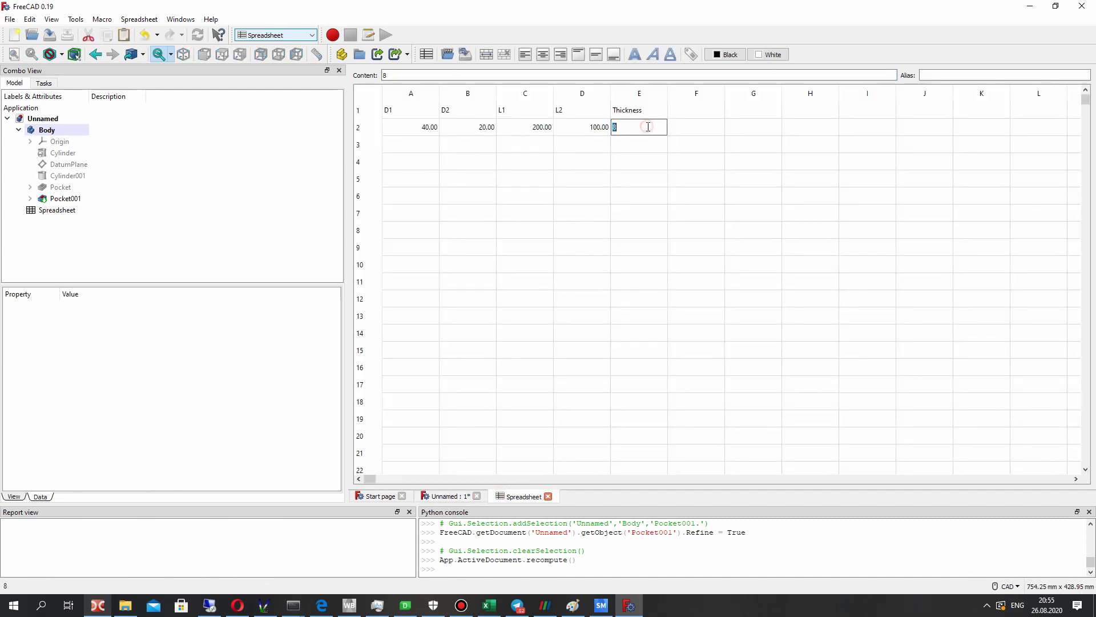
{"action": "type", "text": "12"}
{"action": "key", "text": "Return"}
{"action": "left_click", "coordinate": [443, 495]}
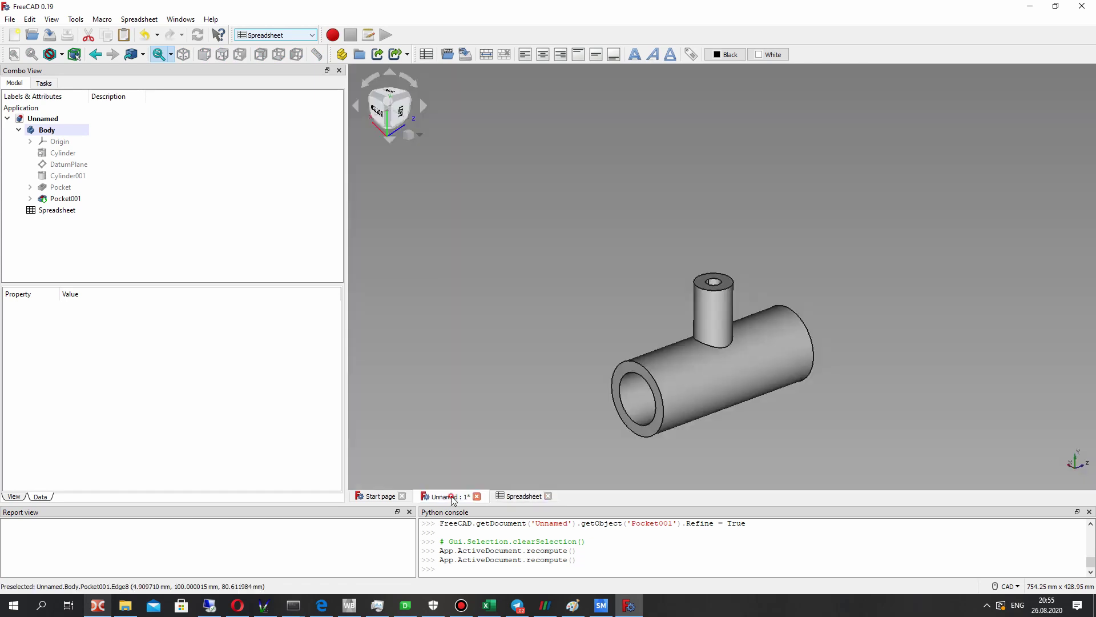
Step: Set the Thickness value in spreadsheet cell E2 to 4
{"action": "left_click", "coordinate": [528, 496]}
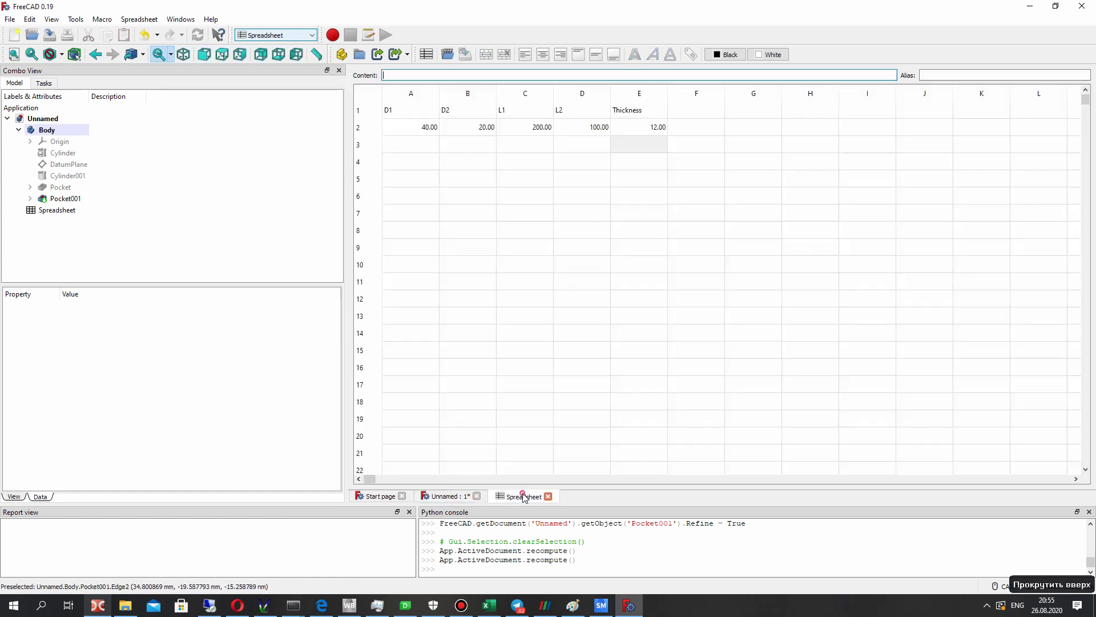
{"action": "double_click", "coordinate": [640, 127]}
{"action": "key", "text": "Return"}
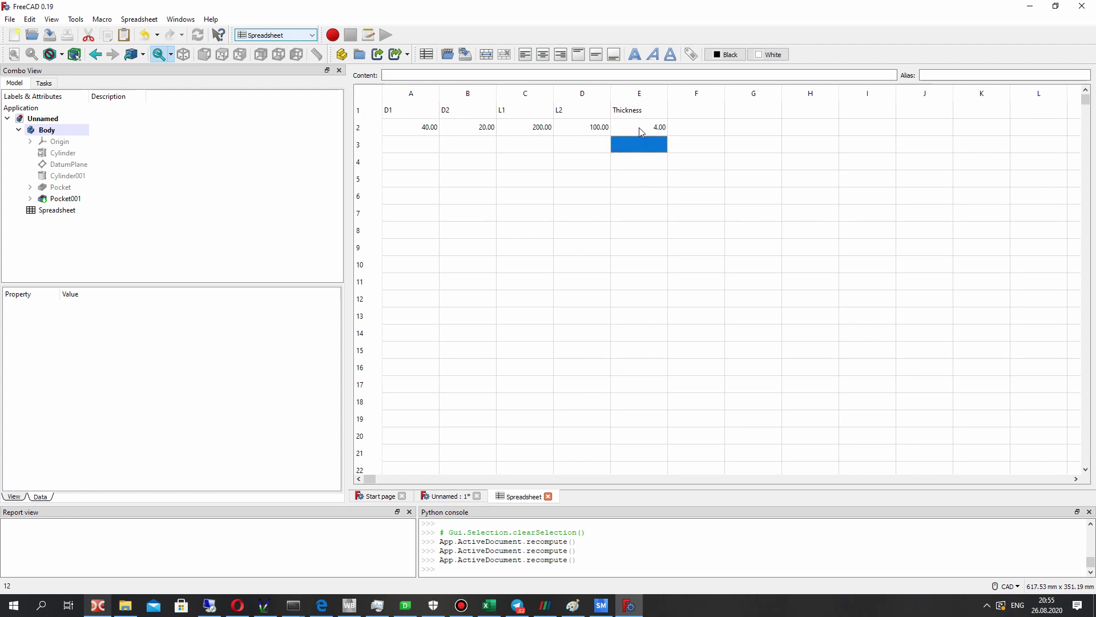
Step: Set the L2 value in spreadsheet cell D2 to 500 and inspect the tee's branch pipe in the 3D model
{"action": "double_click", "coordinate": [572, 124]}
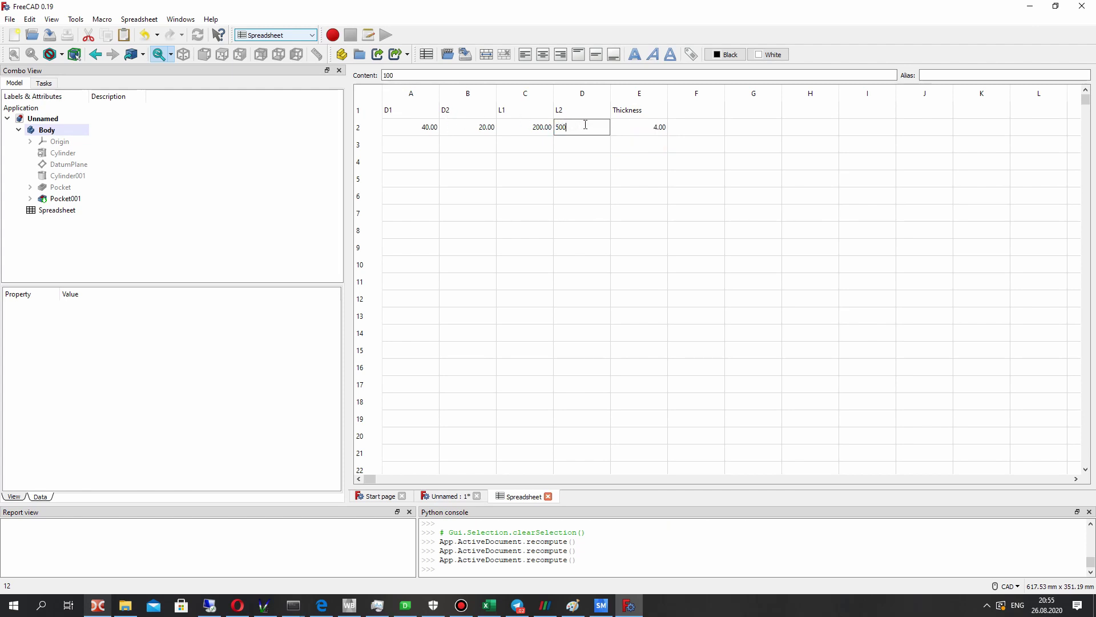
{"action": "key", "text": "Return"}
{"action": "left_click", "coordinate": [455, 493]}
{"action": "scroll", "coordinate": [681, 309], "scroll_direction": "down", "scroll_amount": 5}
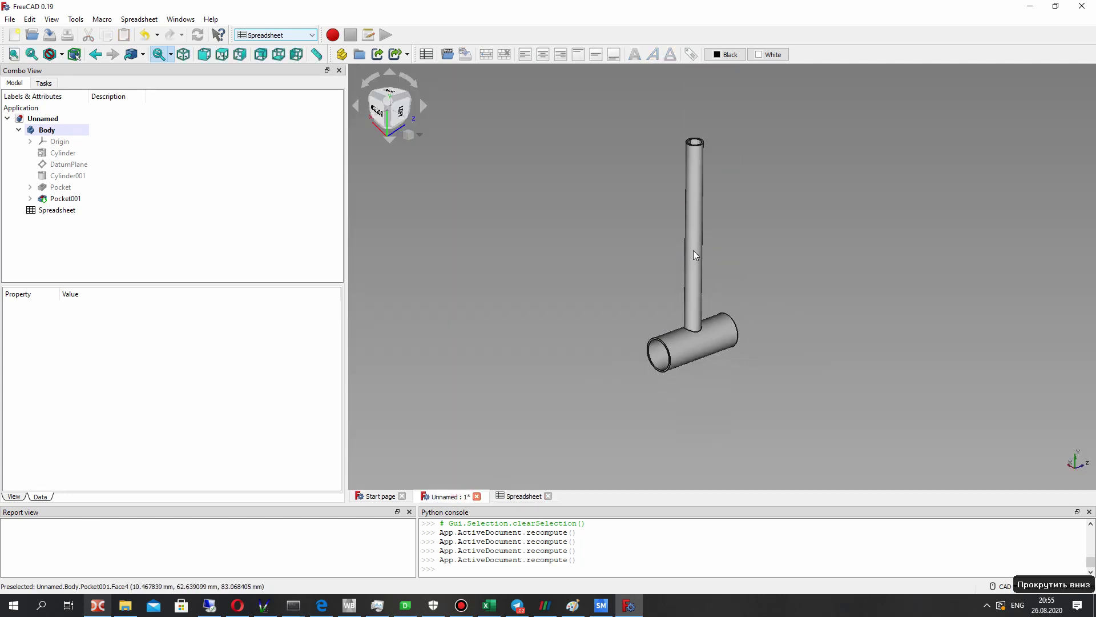
{"action": "middle_click_drag", "start_coordinate": [694, 251], "coordinate": [657, 337]}
{"action": "scroll", "coordinate": [696, 318], "scroll_direction": "up", "scroll_amount": 1}
{"action": "scroll", "coordinate": [696, 318], "scroll_direction": "up", "scroll_amount": 3}
{"action": "scroll", "coordinate": [657, 337], "scroll_direction": "down", "scroll_amount": 3}
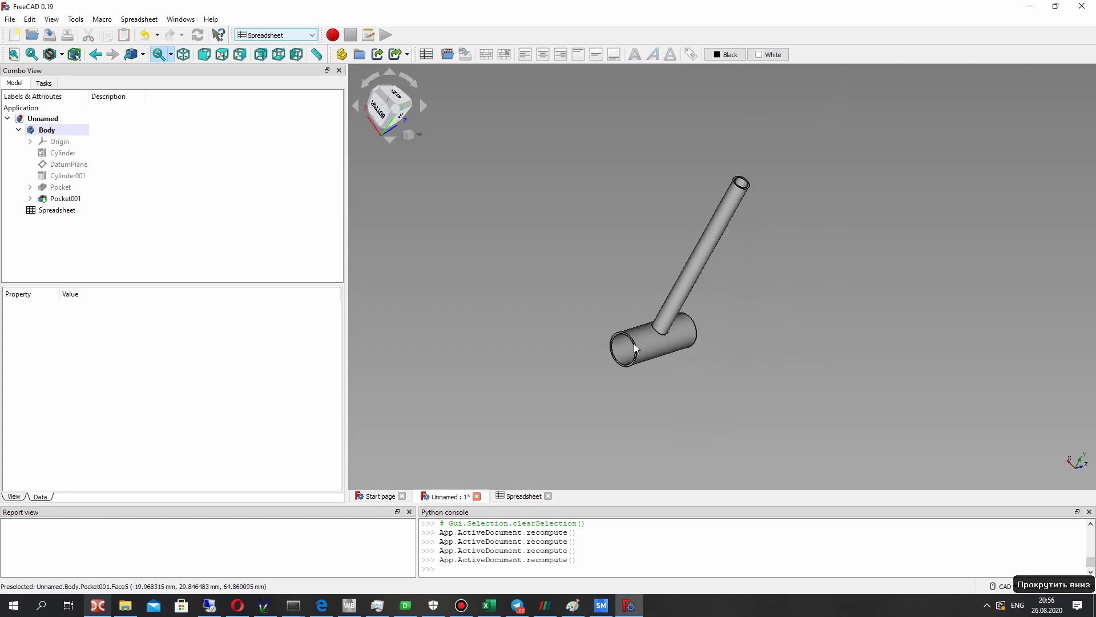
{"action": "middle_click_drag", "start_coordinate": [798, 240], "coordinate": [733, 228]}
Step: Set the L1 value in spreadsheet cell C2 to 800 and inspect the tee's main pipe in the 3D model
{"action": "left_click", "coordinate": [516, 495]}
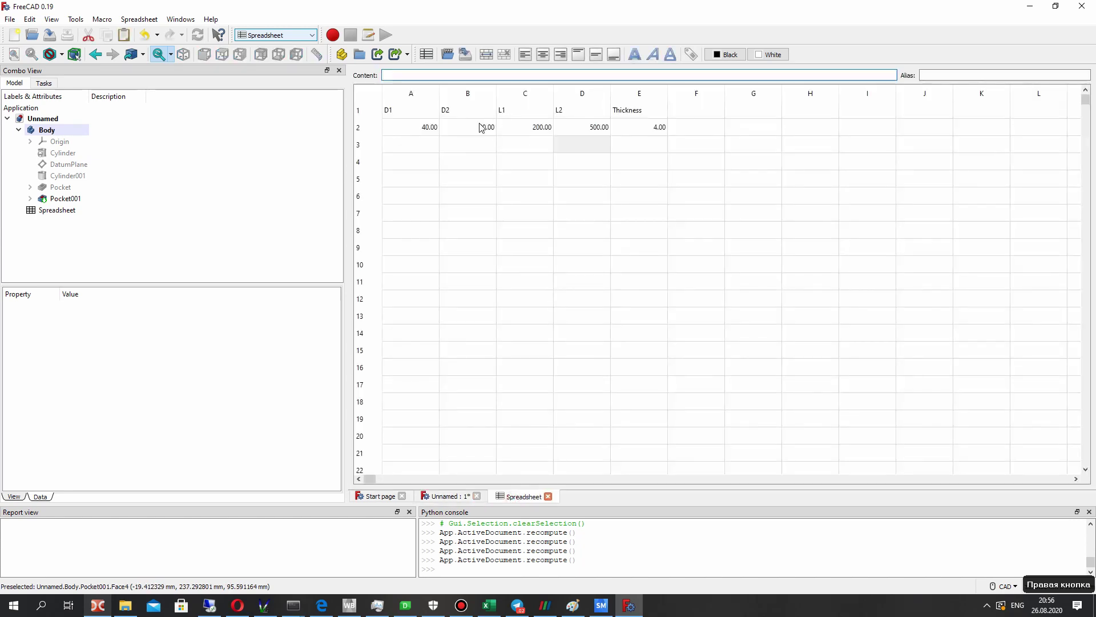
{"action": "double_click", "coordinate": [537, 128]}
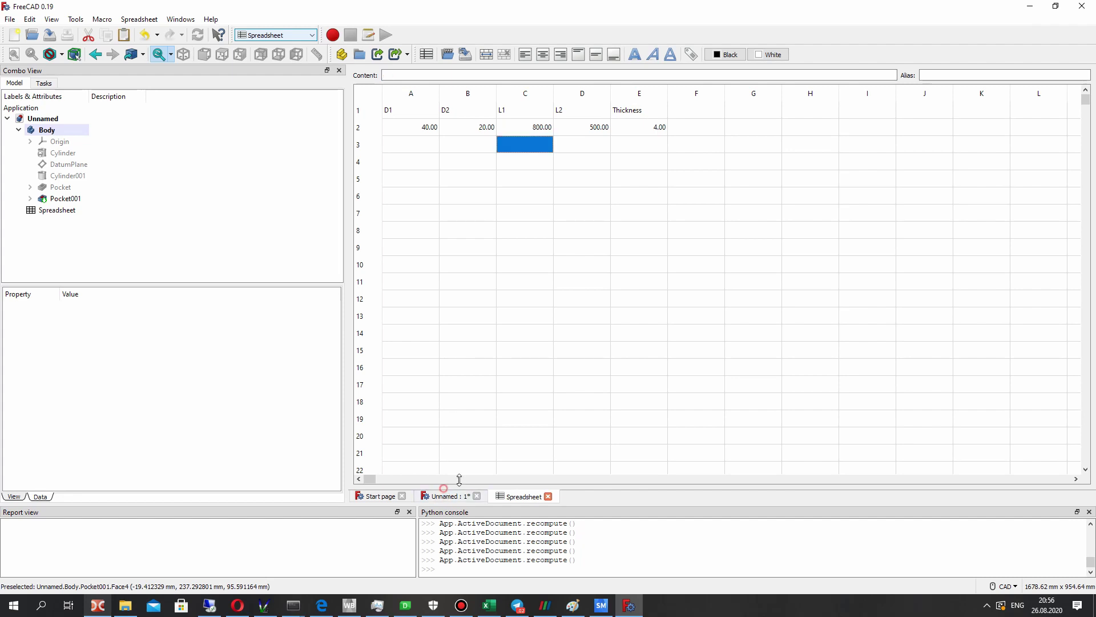
{"action": "left_click", "coordinate": [449, 497]}
{"action": "right_click_drag", "start_coordinate": [738, 286], "coordinate": [710, 306]}
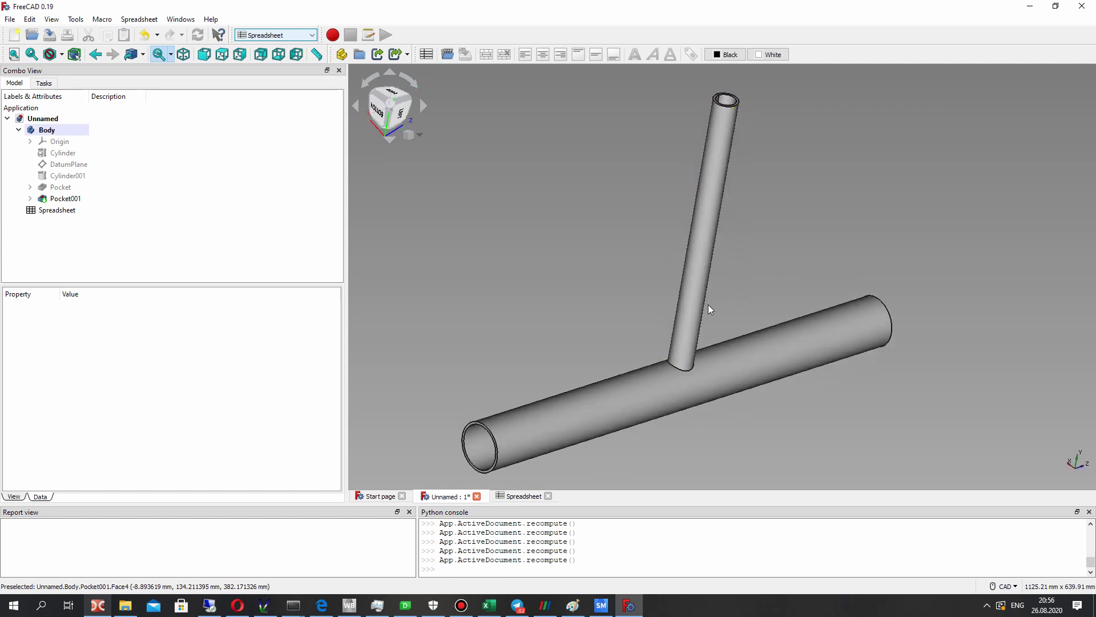
Step: Set the spreadsheet lengths to 200 for L1 in cell C2 and 100 for L2 in cell D2
{"action": "left_click", "coordinate": [510, 497]}
{"action": "double_click", "coordinate": [531, 124]}
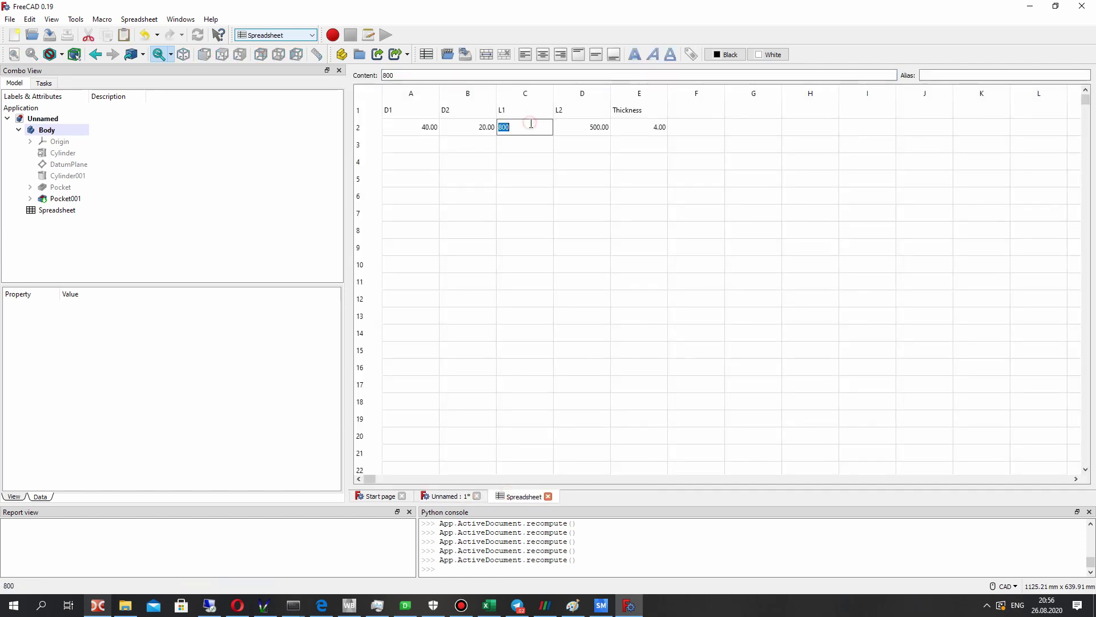
{"action": "left_click", "coordinate": [570, 127]}
{"action": "type", "text": "100"}
{"action": "key", "text": "Return"}
Step: Set the D1 value in spreadsheet cell A2 to 100 and check Sketch001 under Pocket001 in the model tree
{"action": "double_click", "coordinate": [403, 125]}
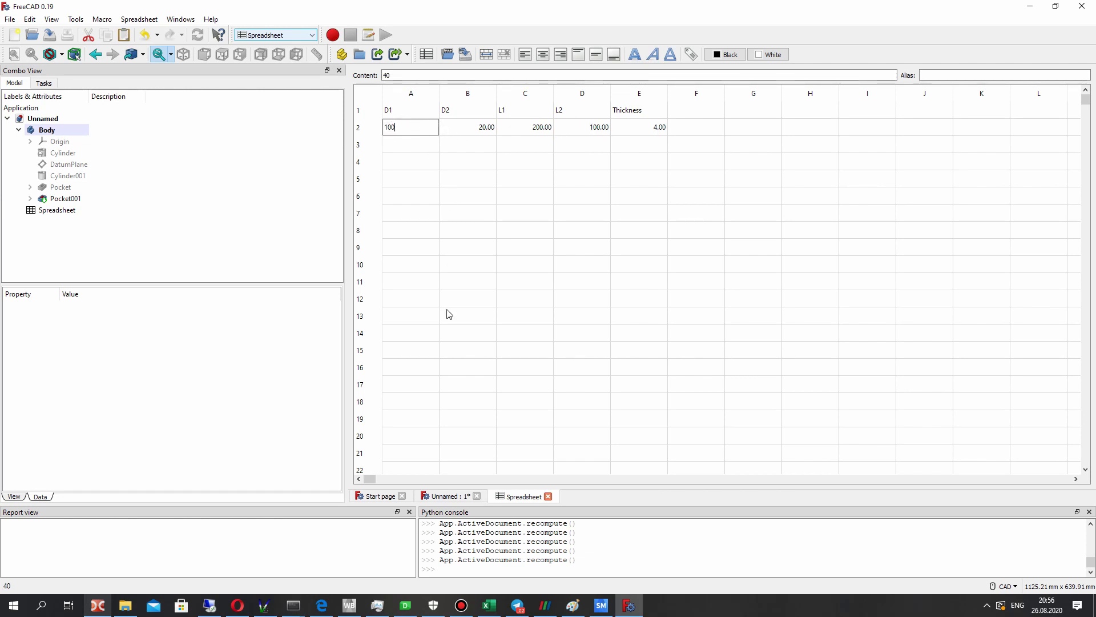
{"action": "type", "text": "100"}
{"action": "key", "text": "Return"}
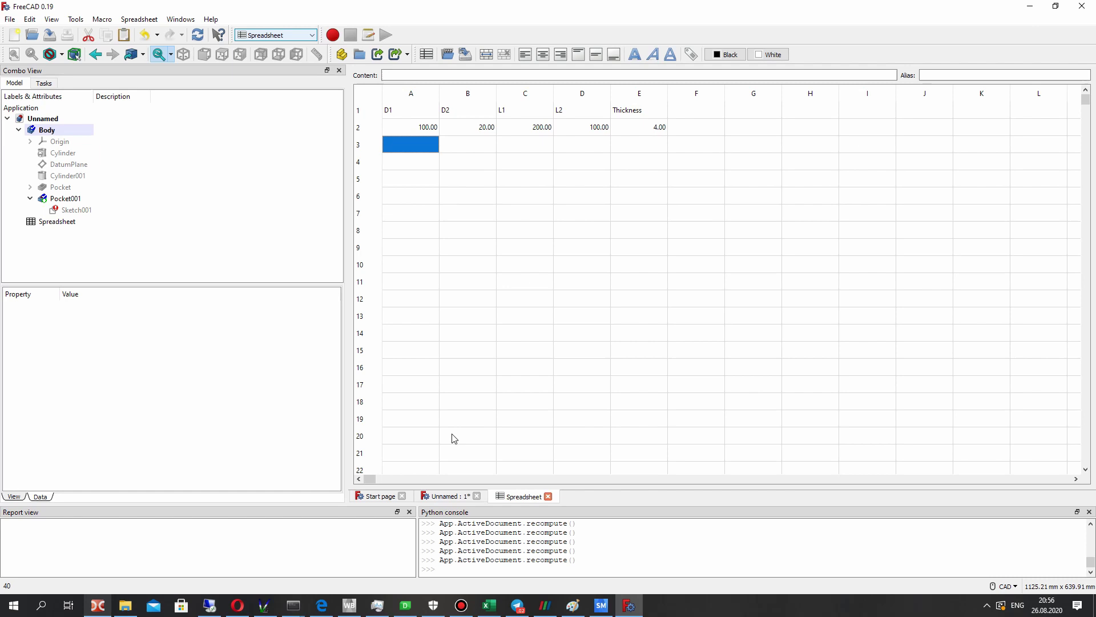
{"action": "left_click", "coordinate": [445, 495]}
{"action": "left_click", "coordinate": [74, 210]}
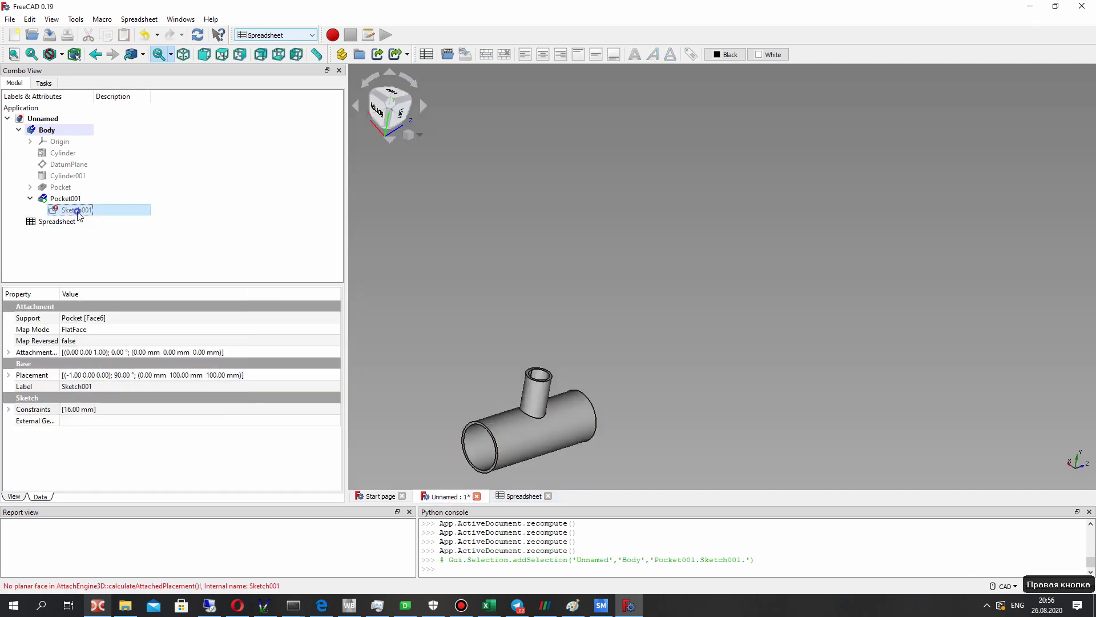
{"action": "right_click", "coordinate": [91, 211]}
{"action": "left_click", "coordinate": [502, 215]}
Step: Set the D1 value in spreadsheet cell A2 to 80 and inspect the widened main pipe in the 3D model
{"action": "left_click", "coordinate": [522, 495]}
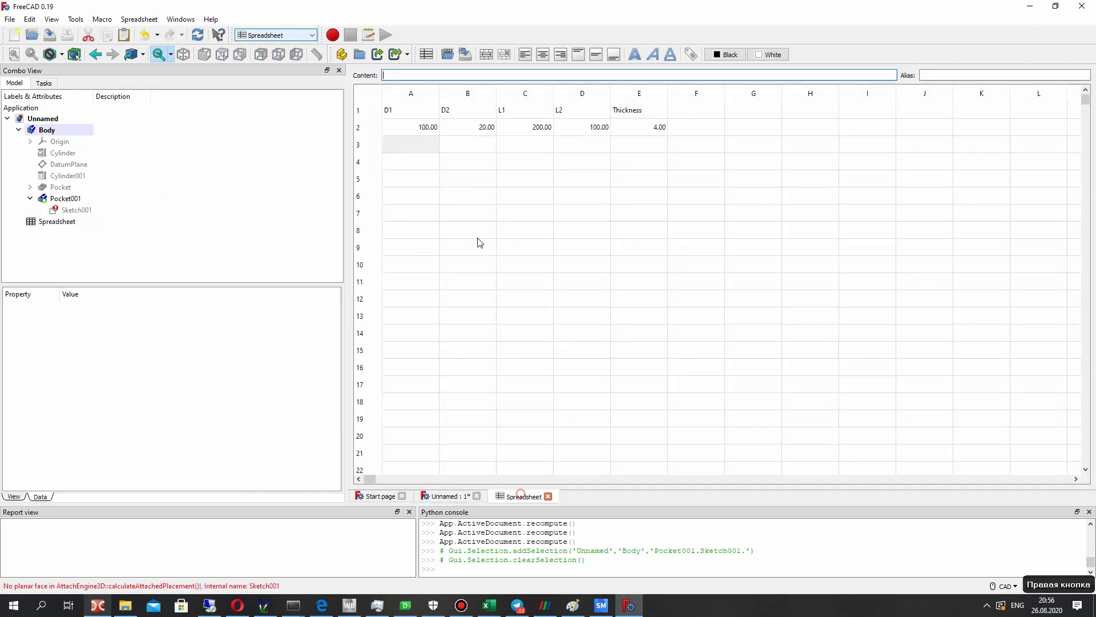
{"action": "double_click", "coordinate": [403, 124]}
{"action": "left_click", "coordinate": [414, 150]}
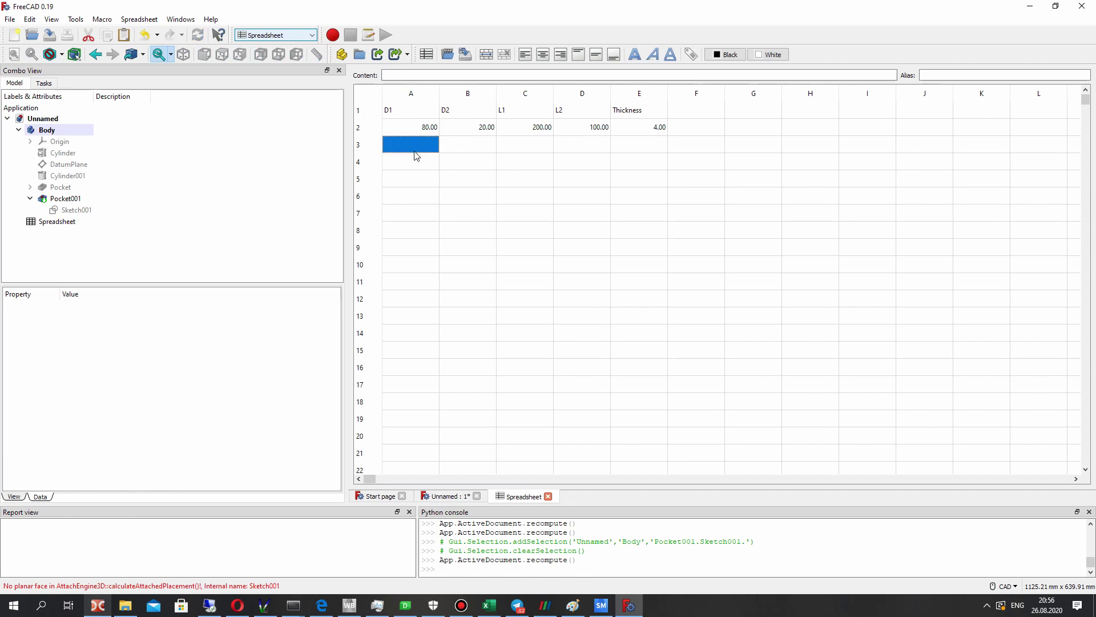
{"action": "left_click", "coordinate": [460, 494]}
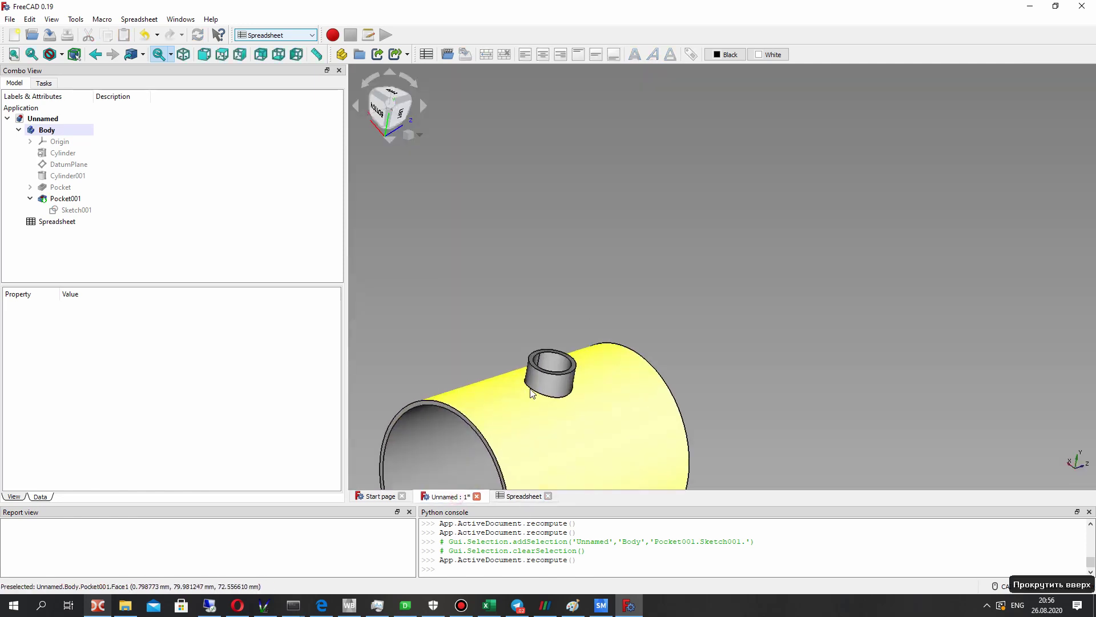
{"action": "middle_click_drag", "start_coordinate": [444, 468], "coordinate": [775, 260]}
{"action": "scroll", "coordinate": [702, 307], "scroll_direction": "up", "scroll_amount": 2}
Step: Set L2 in cell D2 to 200 and D1 in cell A2 to 120, checking the resized tee in the 3D model
{"action": "left_click", "coordinate": [521, 495]}
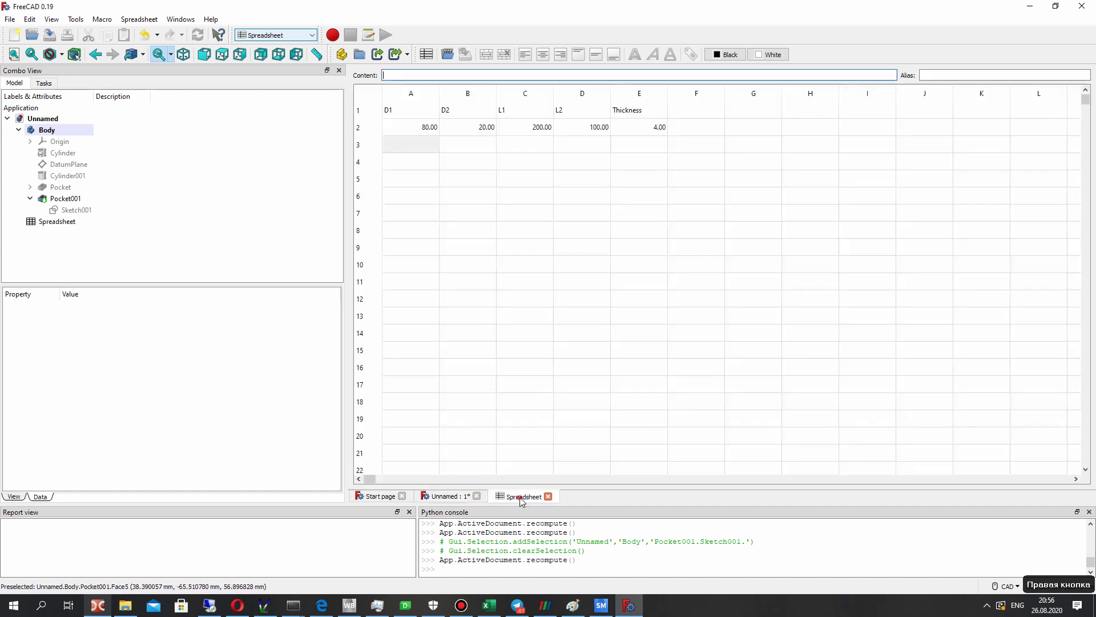
{"action": "double_click", "coordinate": [585, 124]}
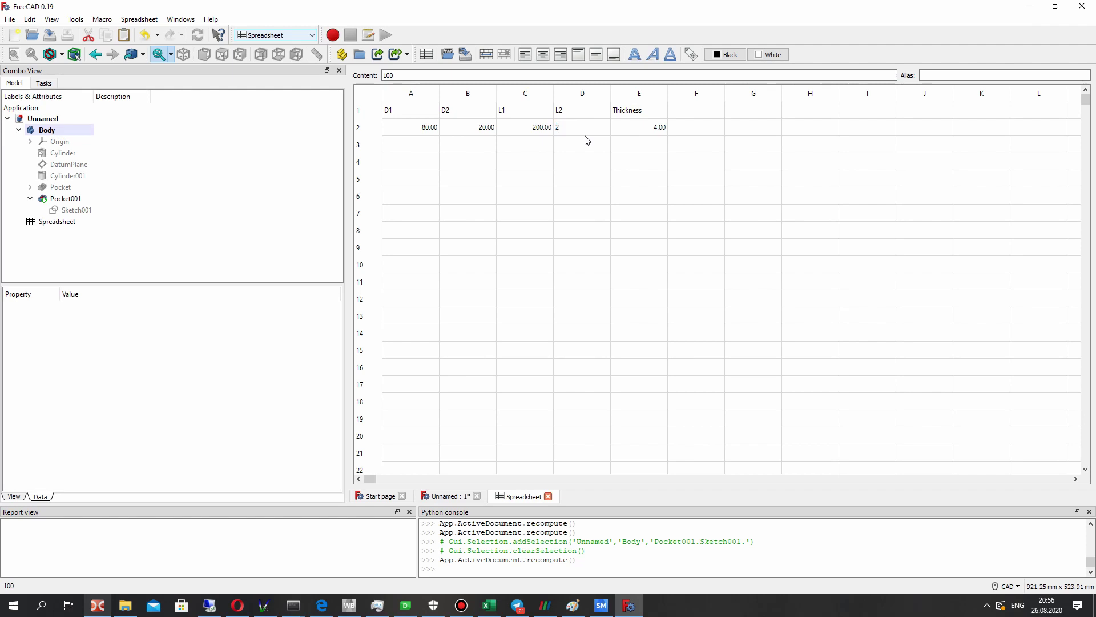
{"action": "type", "text": "200"}
{"action": "key", "text": "Return"}
{"action": "double_click", "coordinate": [407, 125]}
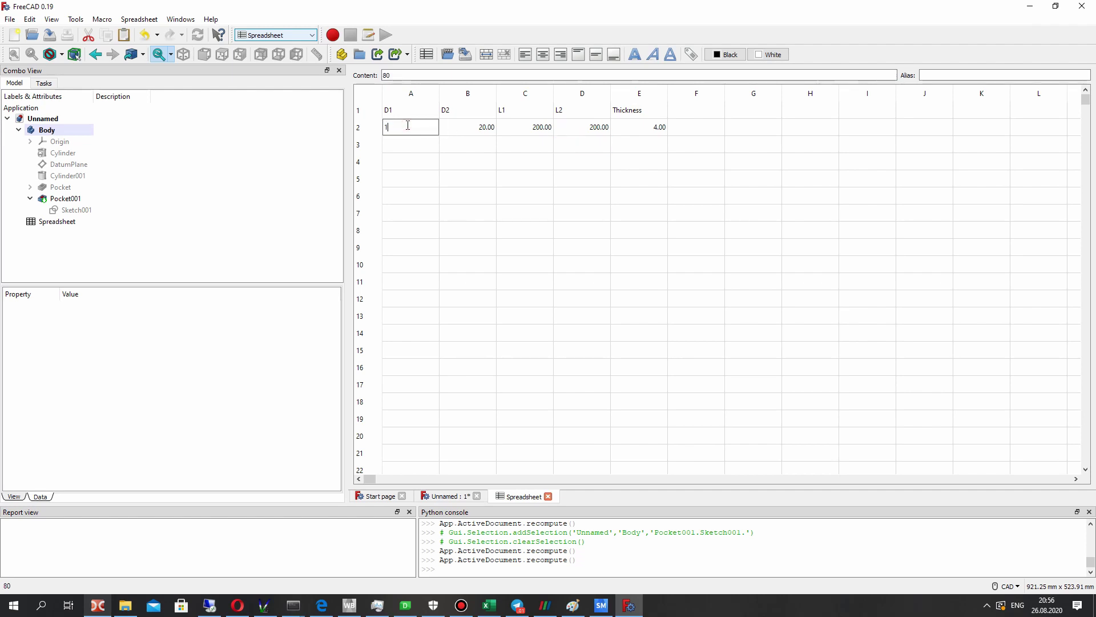
{"action": "key", "text": "Return"}
{"action": "left_click", "coordinate": [455, 497]}
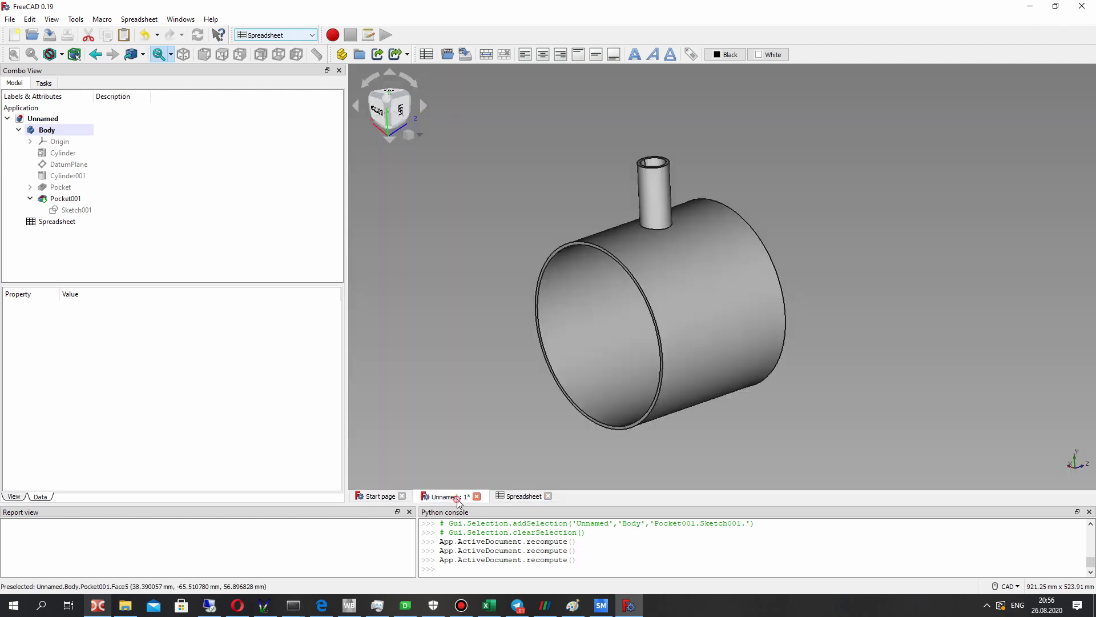
{"action": "scroll", "coordinate": [672, 254], "scroll_direction": "up", "scroll_amount": 1}
{"action": "mouse_move", "coordinate": [697, 297]}
{"action": "middle_mouse_down"}
{"action": "mouse_move", "coordinate": [761, 189]}
{"action": "mouse_move", "coordinate": [785, 207]}
{"action": "mouse_move", "coordinate": [725, 259]}
{"action": "mouse_move", "coordinate": [700, 302]}
{"action": "middle_mouse_up"}
{"action": "right_click_drag", "start_coordinate": [700, 301], "coordinate": [656, 274]}
Step: Set the D1 value in spreadsheet cell A2 to 50 and shorten the L2 length in cell D2
{"action": "left_click", "coordinate": [520, 495]}
{"action": "double_click", "coordinate": [426, 126]}
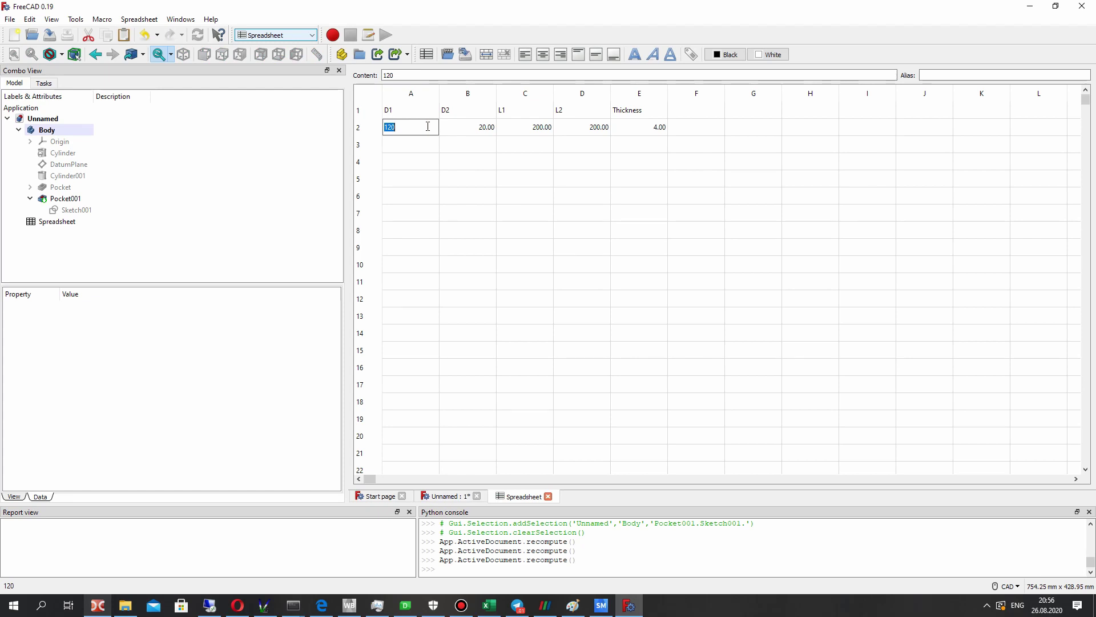
{"action": "key", "text": "Return"}
{"action": "left_click", "coordinate": [516, 128]}
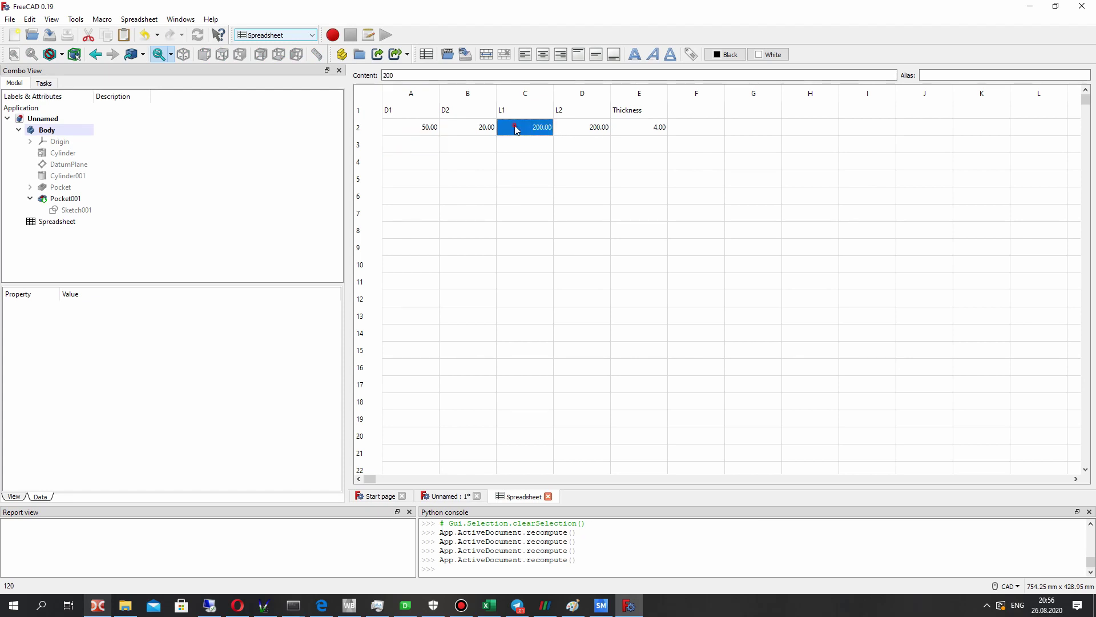
{"action": "double_click", "coordinate": [569, 127]}
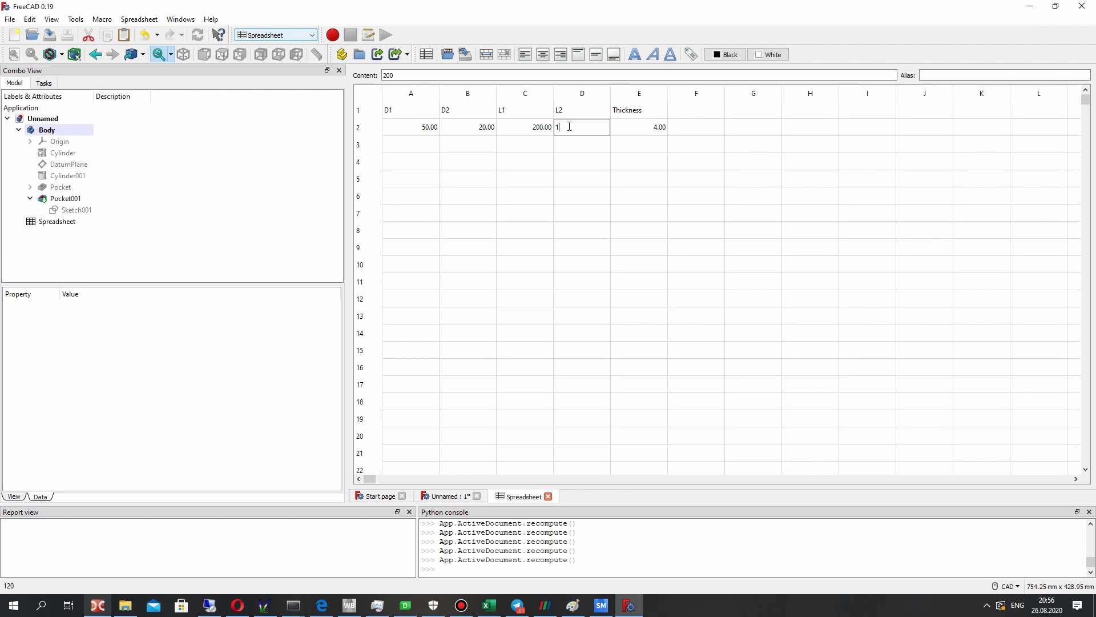
{"action": "key", "text": "Return"}
Step: Inspect the resized tee's main pipe, branch and bores from several angles in the 3D model
{"action": "left_click", "coordinate": [448, 496]}
{"action": "scroll", "coordinate": [615, 316], "scroll_direction": "up", "scroll_amount": 2}
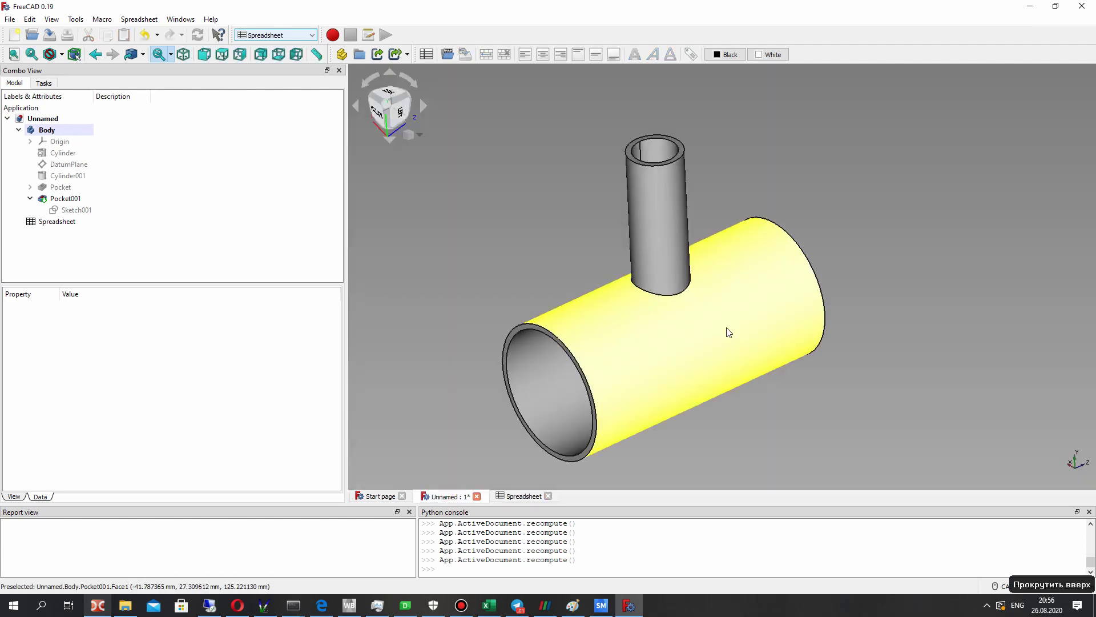
{"action": "middle_click_drag", "start_coordinate": [724, 330], "coordinate": [744, 317]}
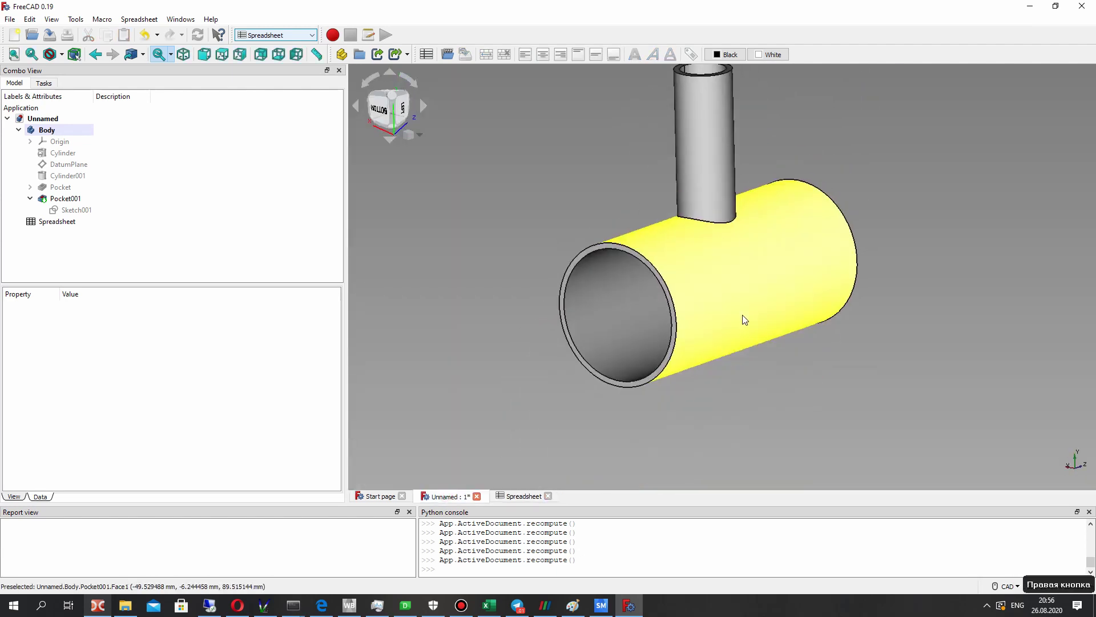
{"action": "middle_click_drag", "start_coordinate": [764, 278], "coordinate": [670, 198]}
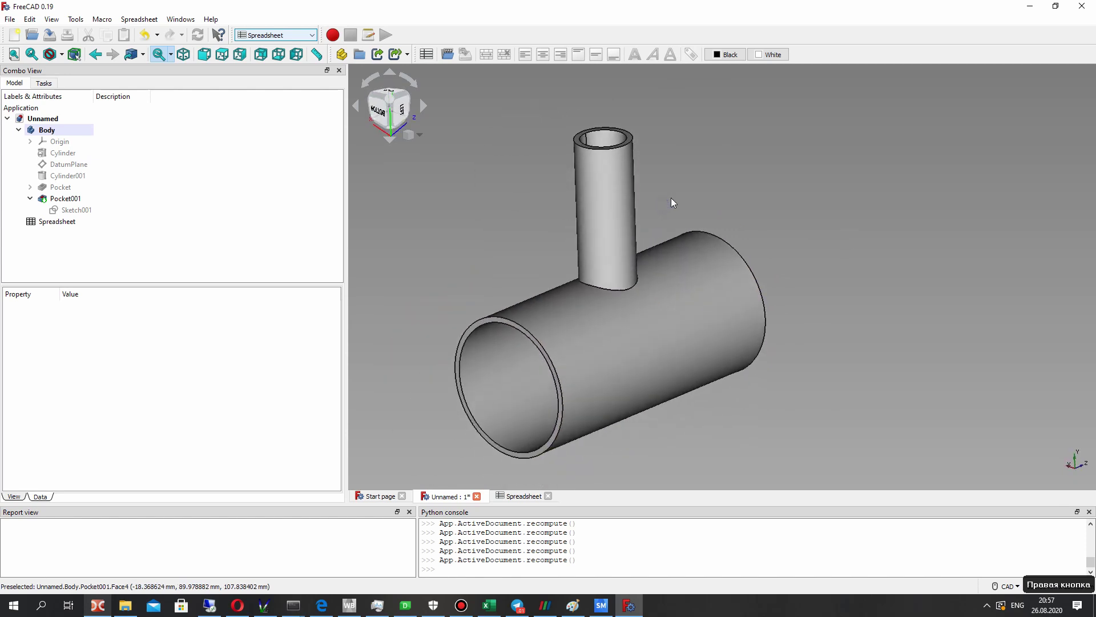
{"action": "middle_click_drag", "start_coordinate": [802, 173], "coordinate": [822, 399]}
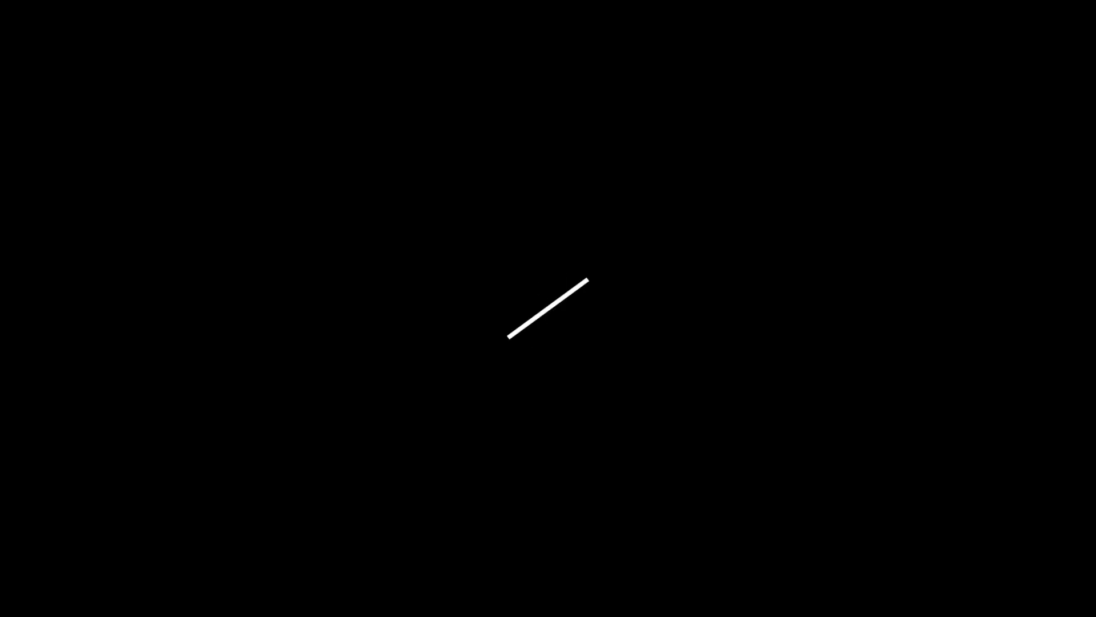